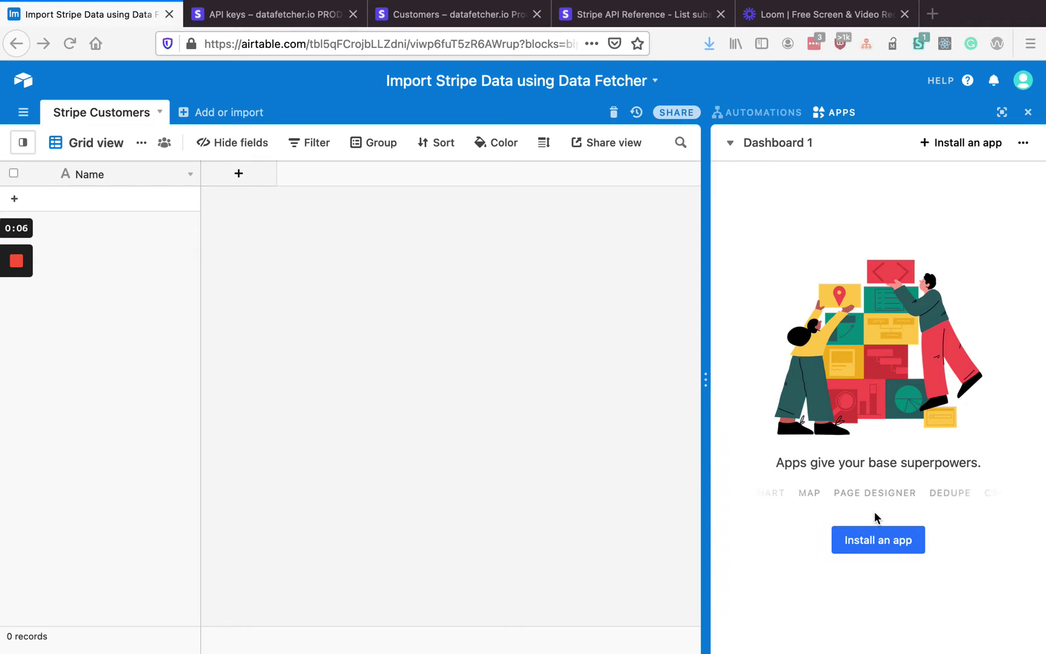
Find the Data Fetcher app in the Airtable marketplace and install it on the base's dashboard
click(878, 542)
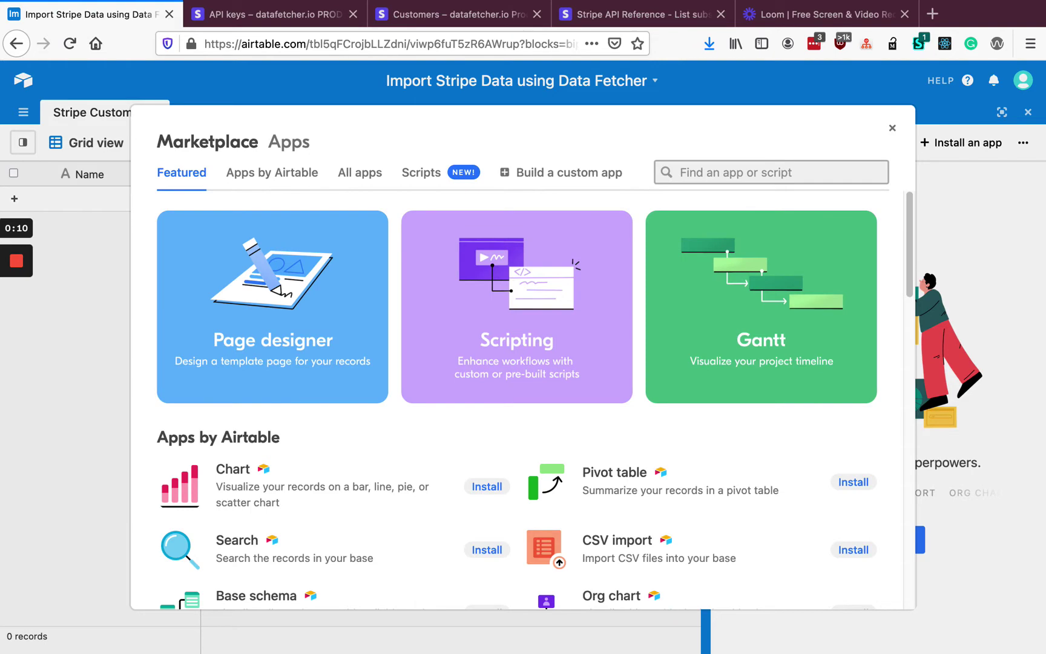
text(data f)
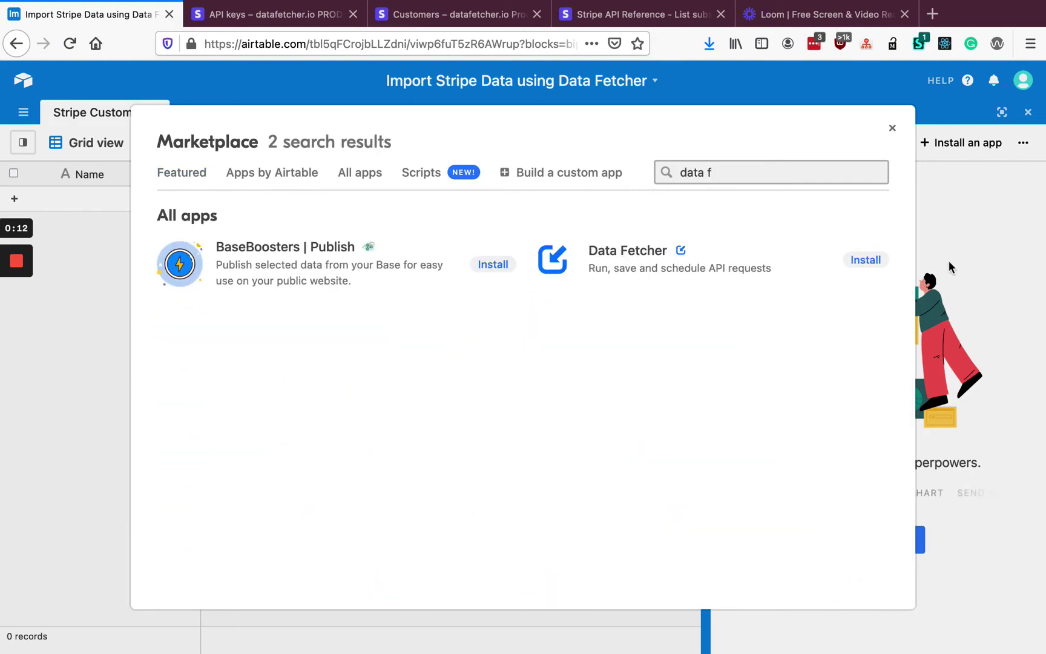
click(869, 261)
click(679, 477)
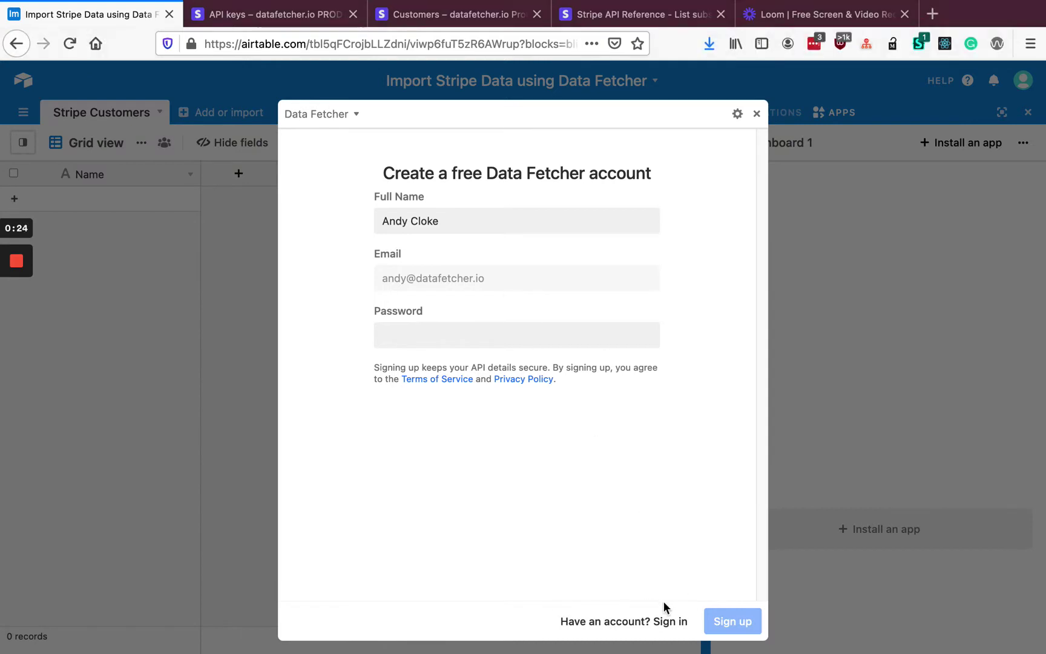
Sign in to Data Fetcher with the existing account's e-mail and password, without saving the login, and make New Account active
click(663, 621)
key(ctrl+v)
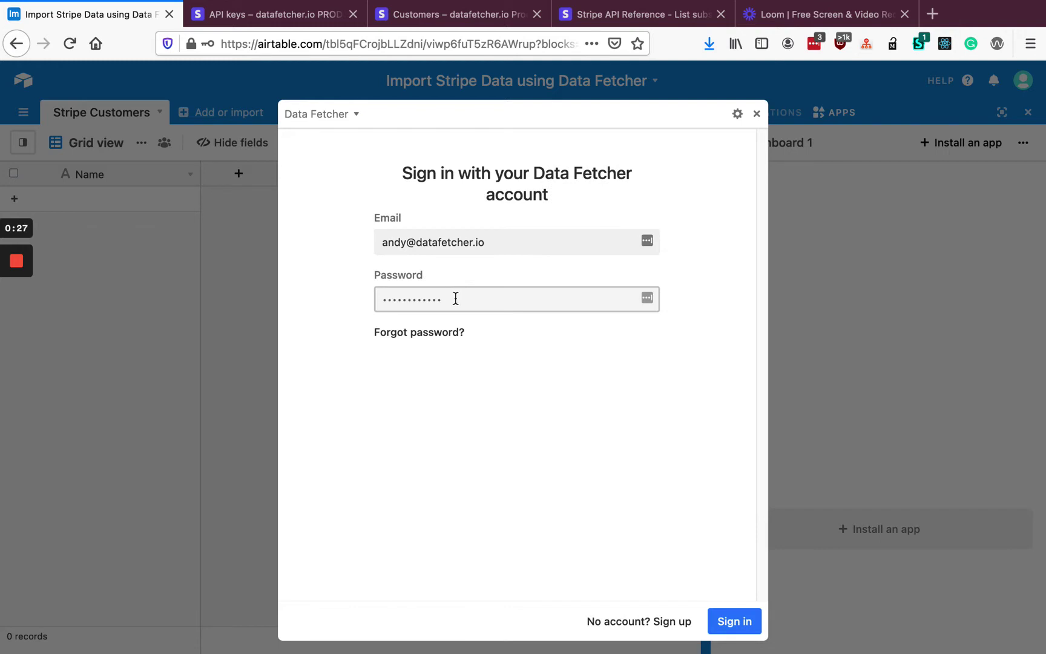
click(734, 621)
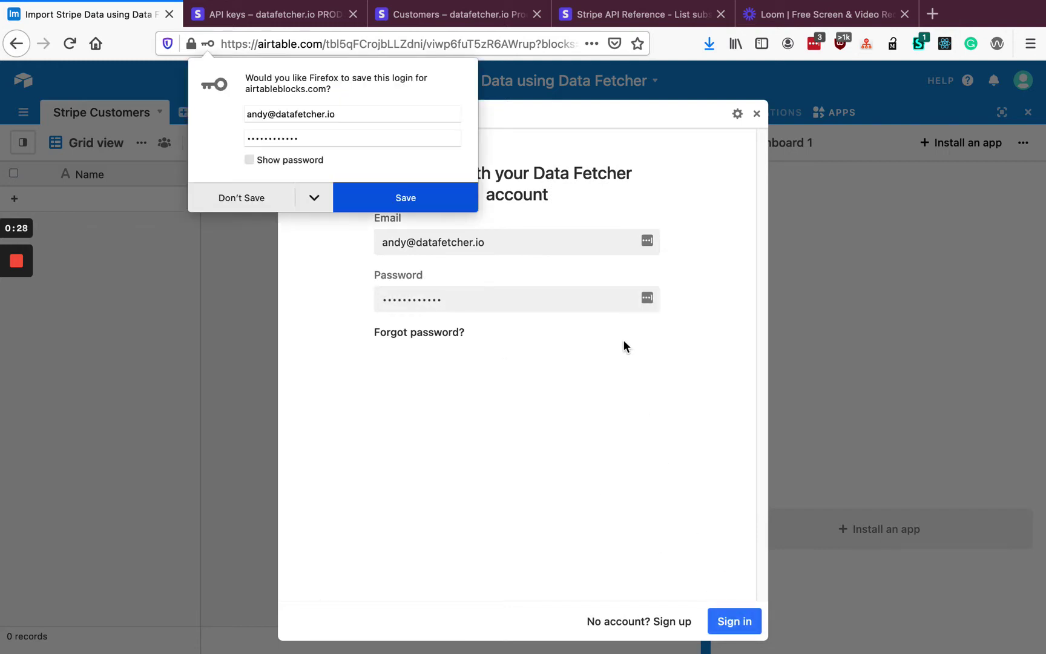
click(239, 198)
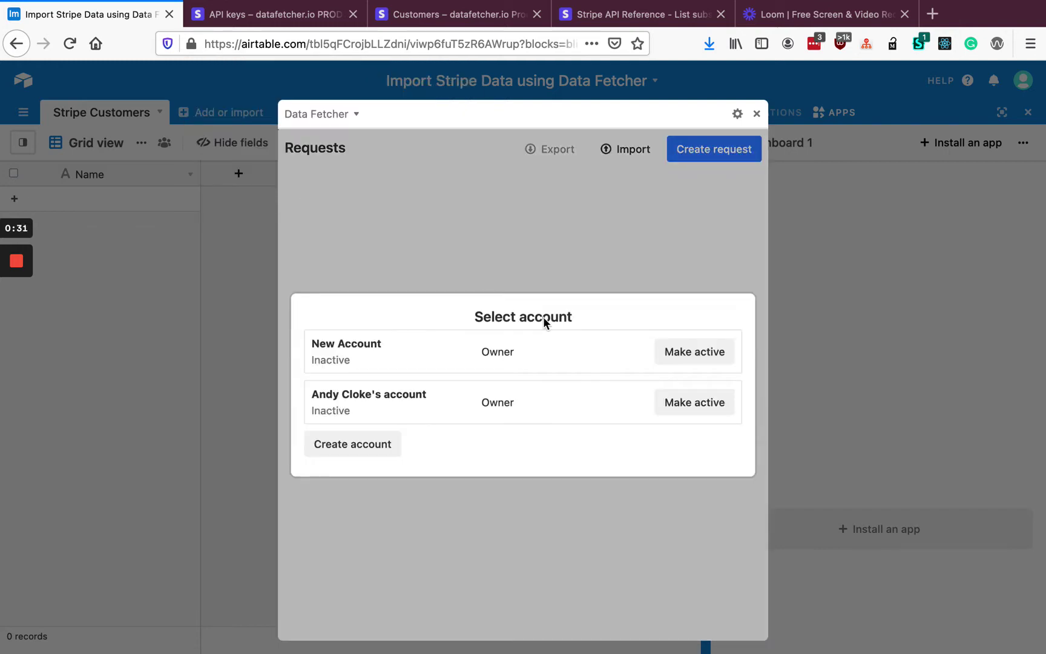
click(690, 356)
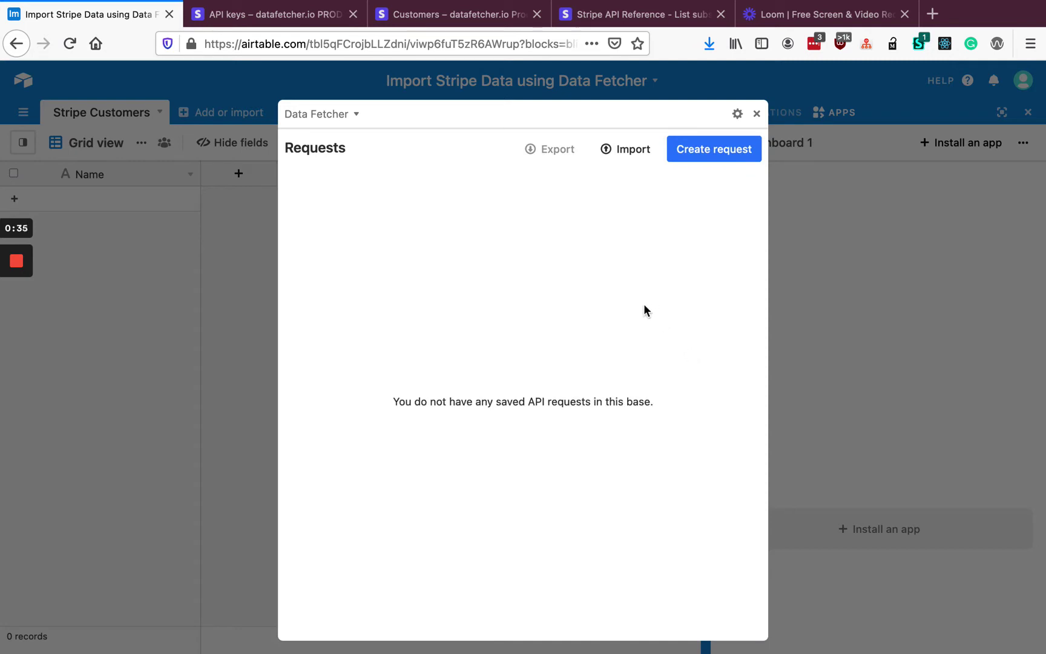
Locate the test secret key on Stripe's API keys page and select its saved copy in the TextEdit note
click(279, 19)
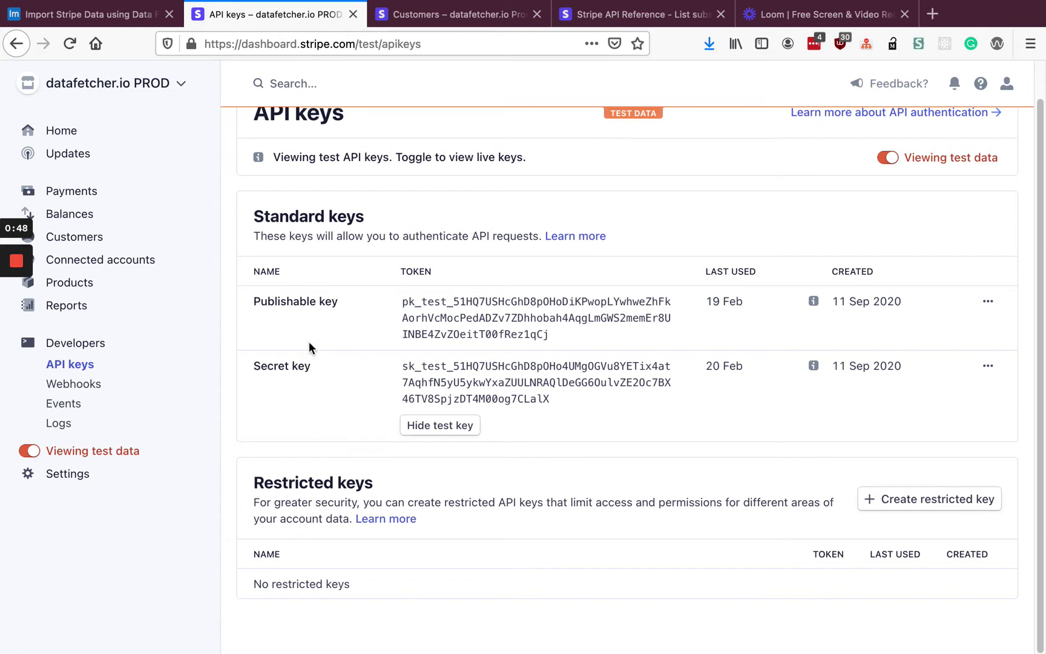
click(498, 378)
key(super+Tab)
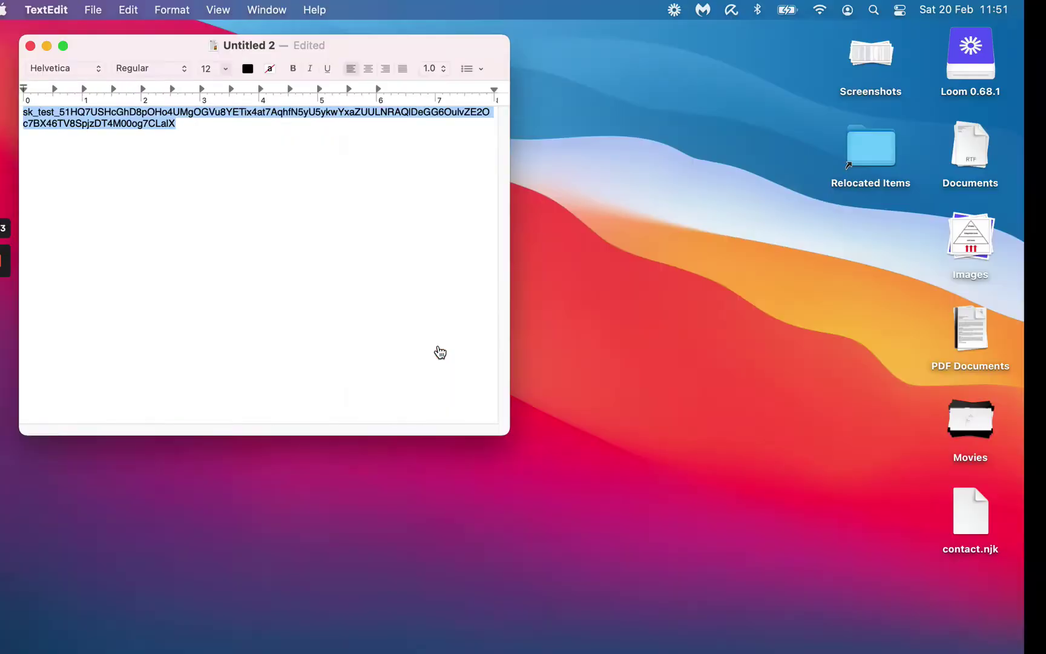
click(231, 155)
key(super+a)
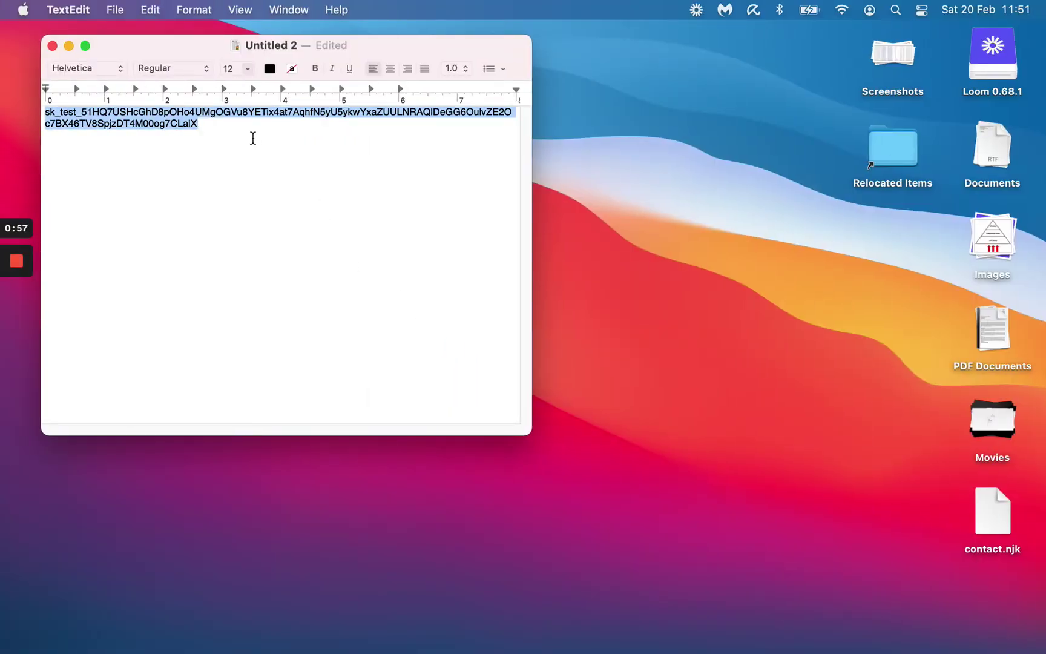
key(super+Tab)
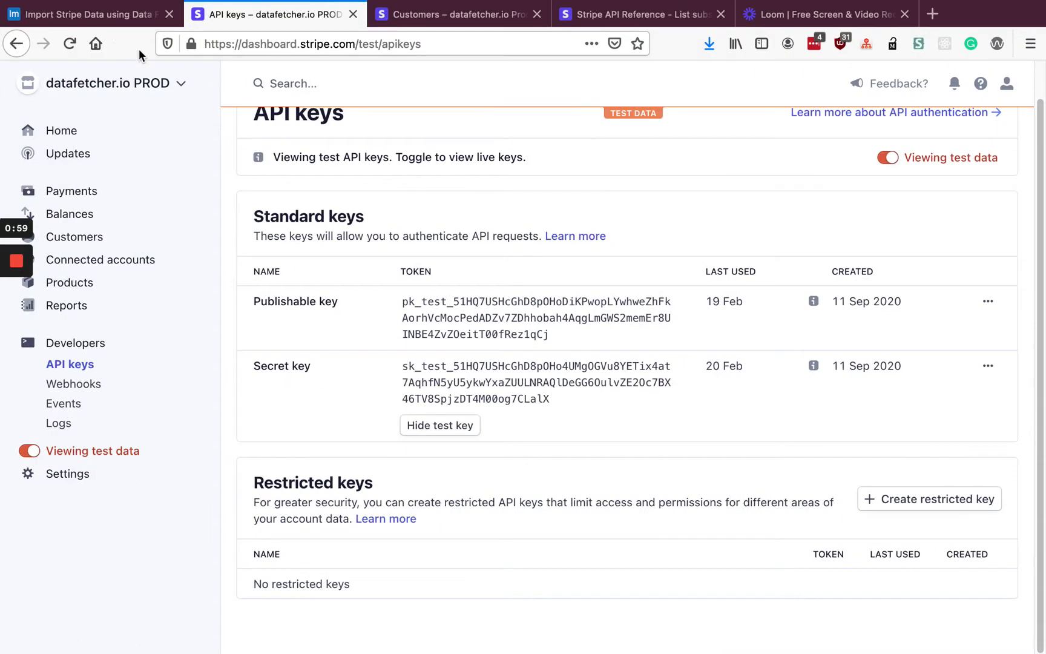
Create a new Data Fetcher request in the Airtable base and name it "List Stripe Customer"
click(109, 22)
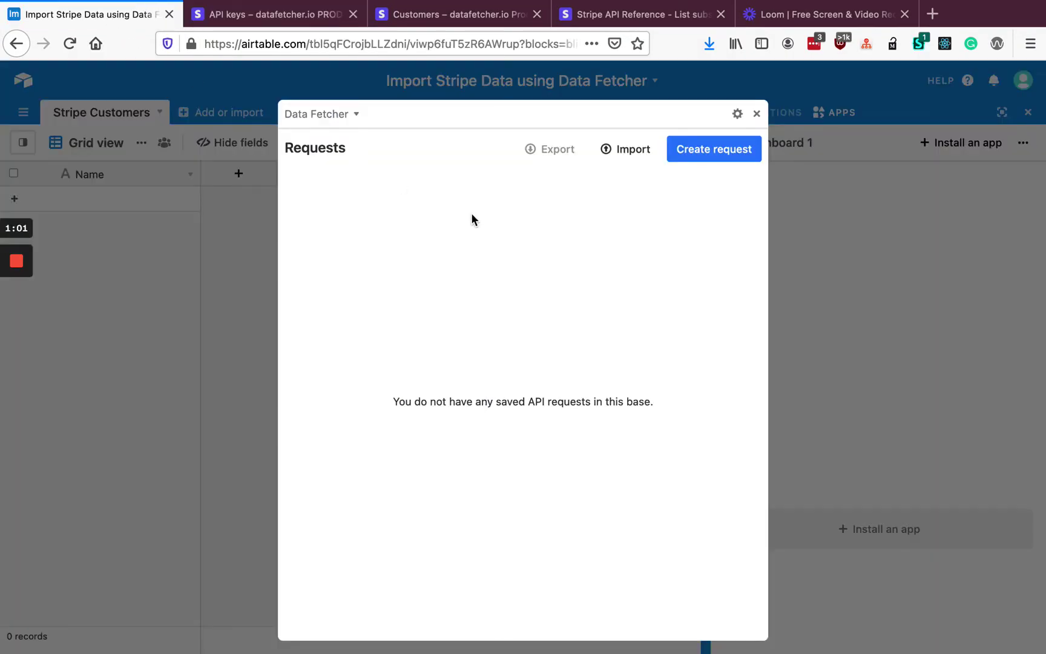
click(699, 154)
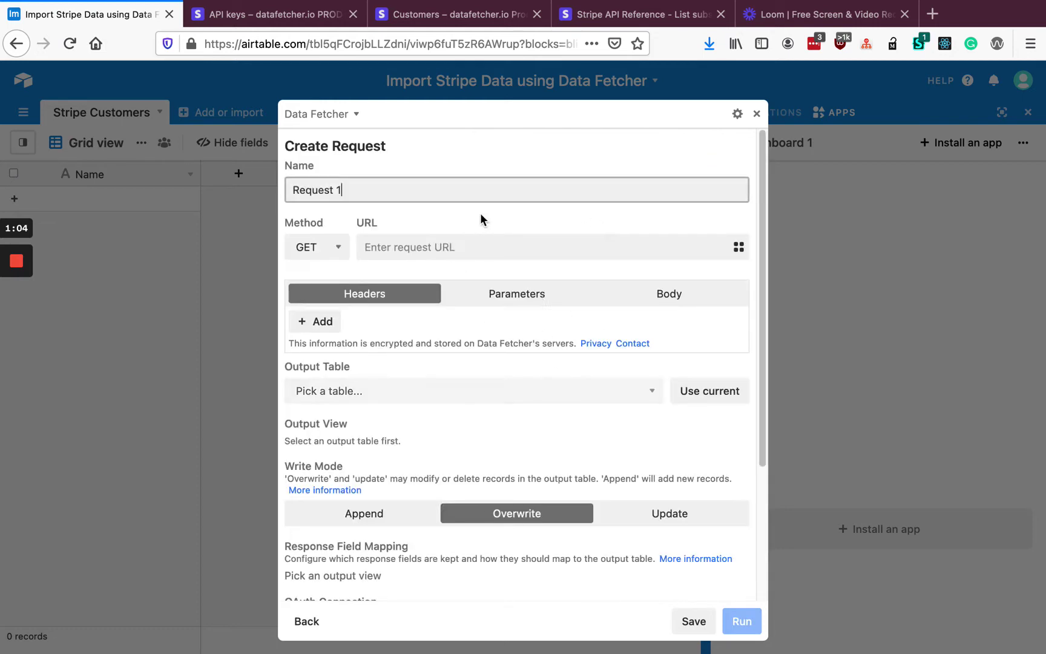
triple_click(457, 194)
text(List Stripe Customer)
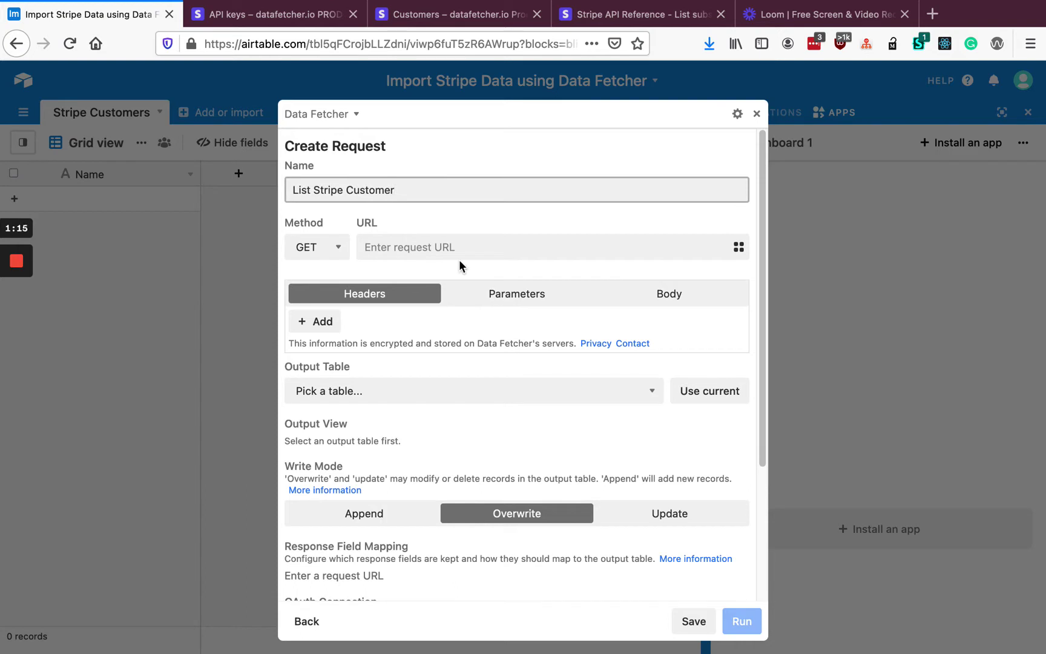
click(398, 240)
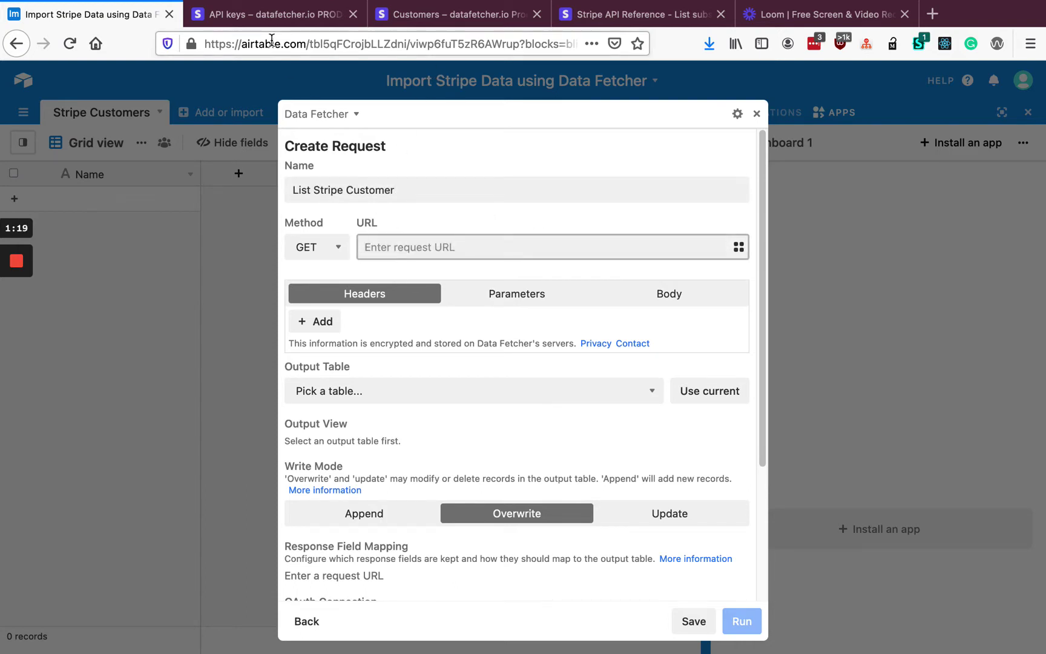
click(667, 22)
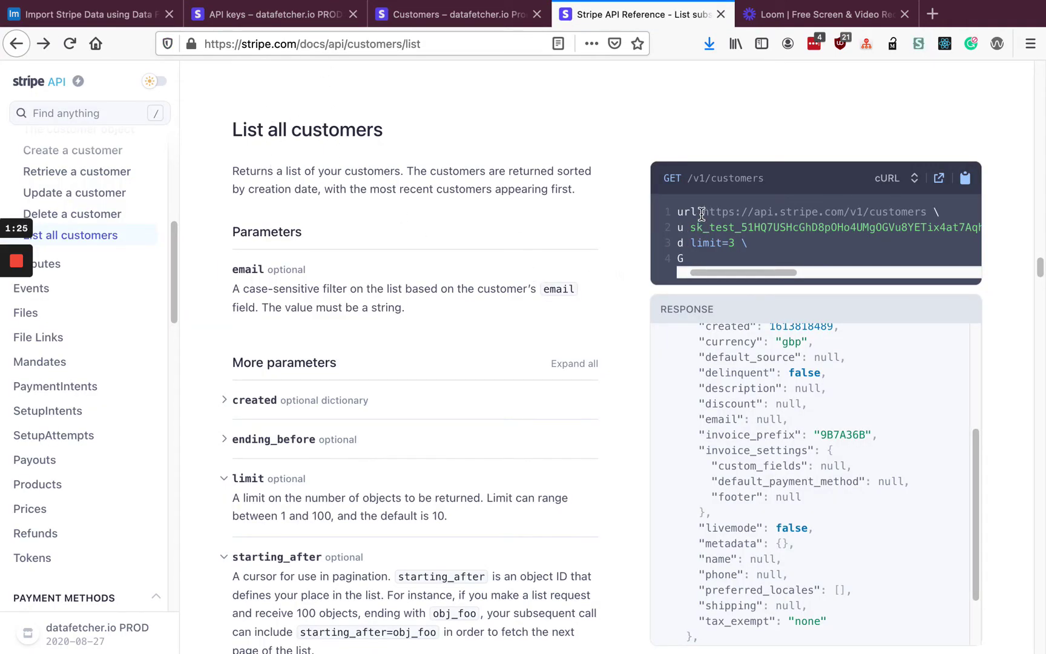
drag(703, 213, 926, 213)
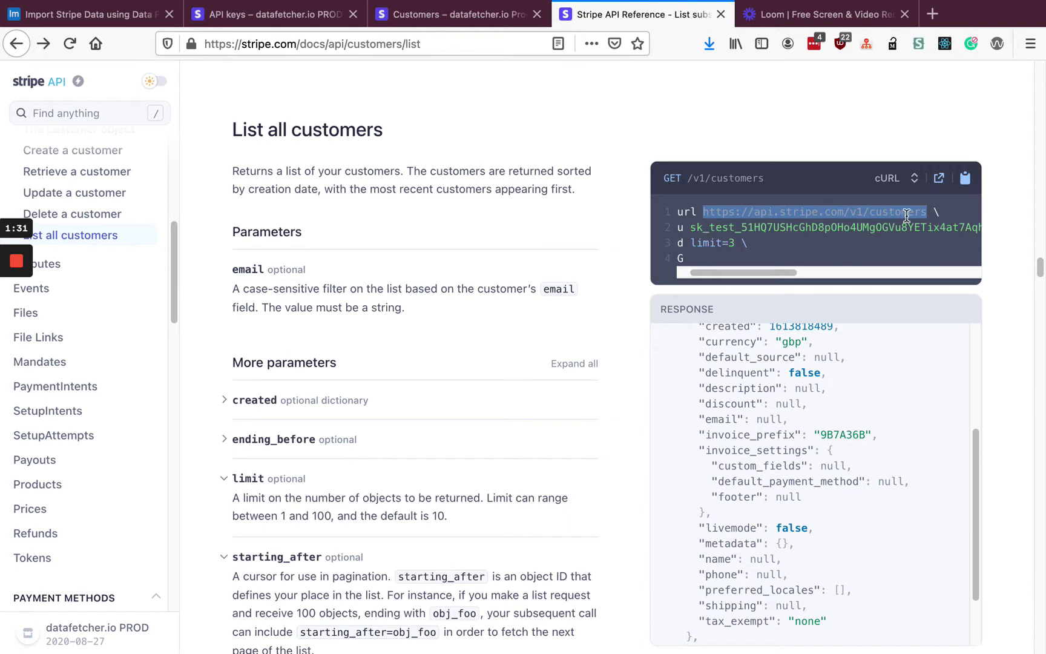
click(90, 17)
click(405, 253)
key(super+v)
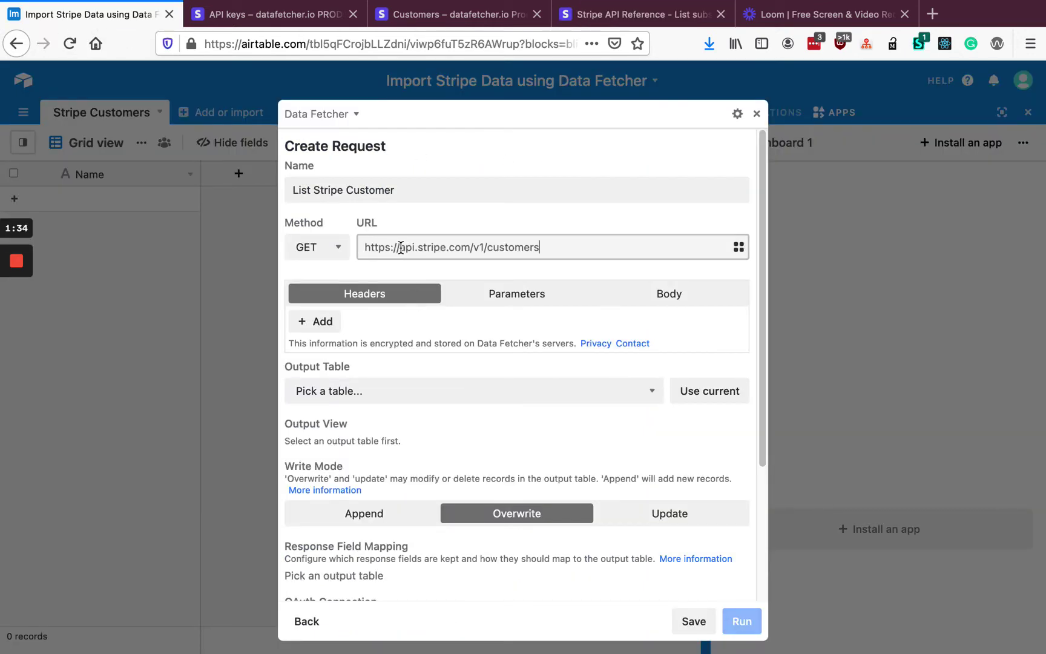
Add an Authorization header to the request and start its value with "Bearer "
click(323, 322)
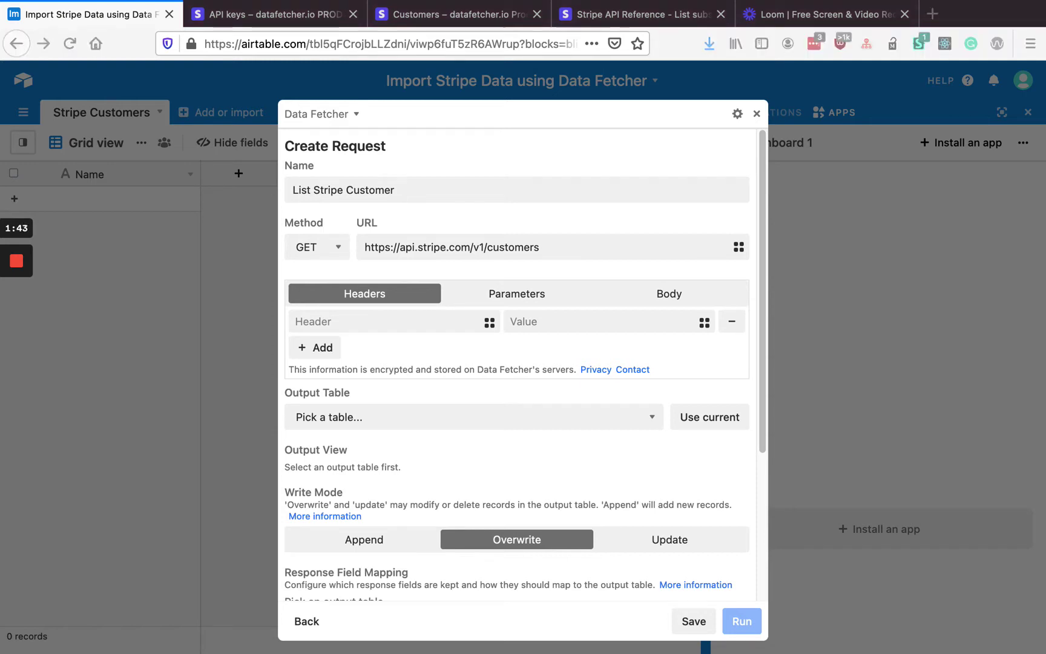
click(383, 323)
key(super+v)
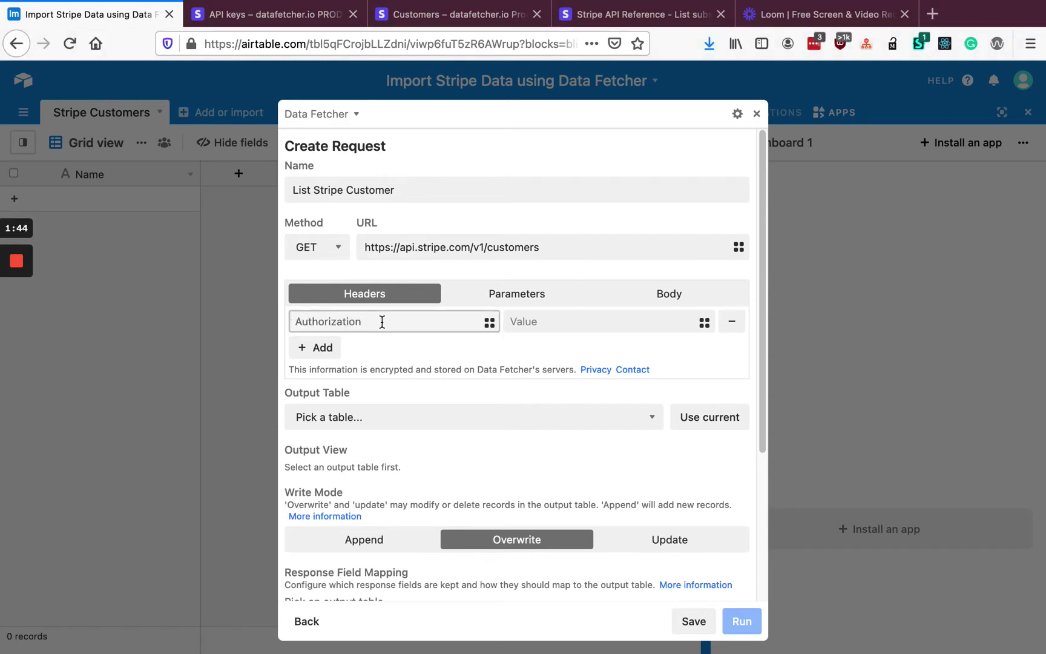
key(super+Tab)
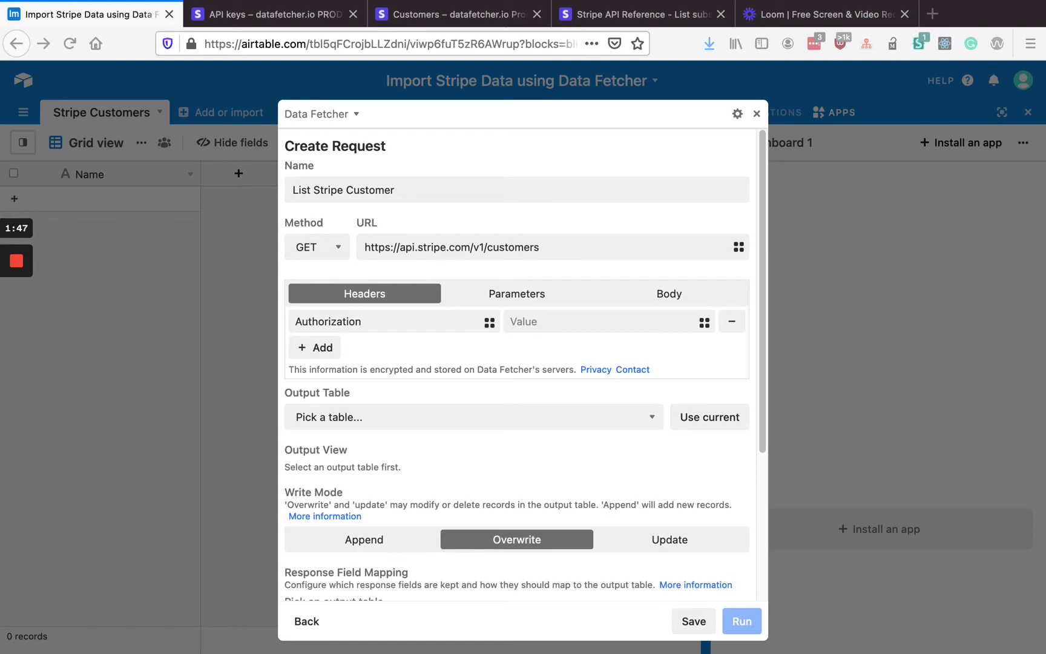
click(525, 324)
text(Bearer)
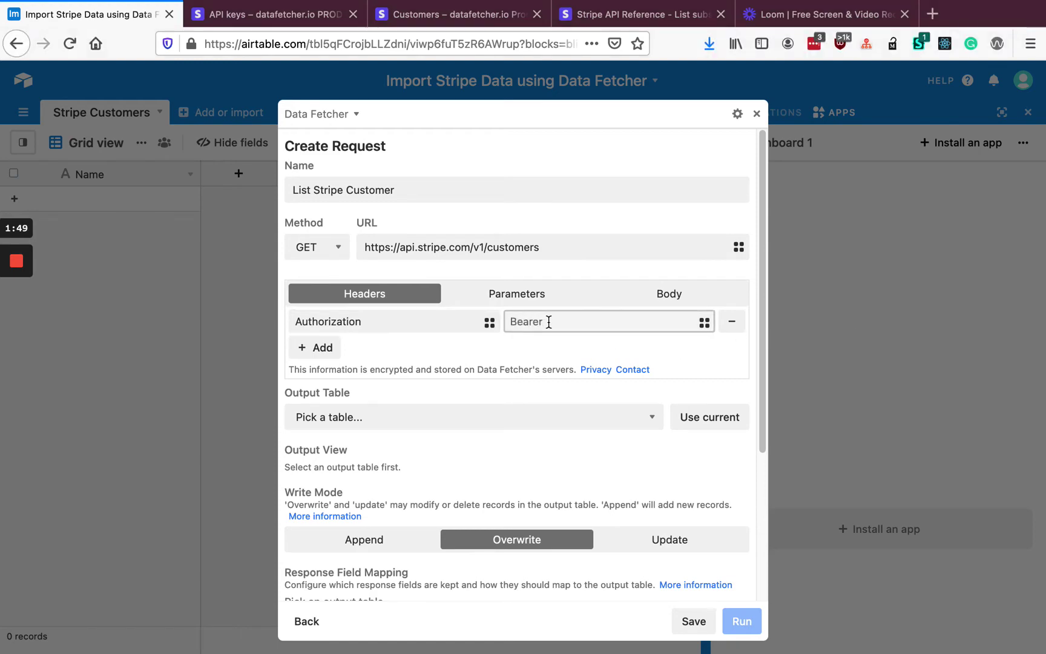
Copy the Stripe secret API key from the TextEdit note and paste it after "Bearer" in the Authorization header value
key(super+Tab)
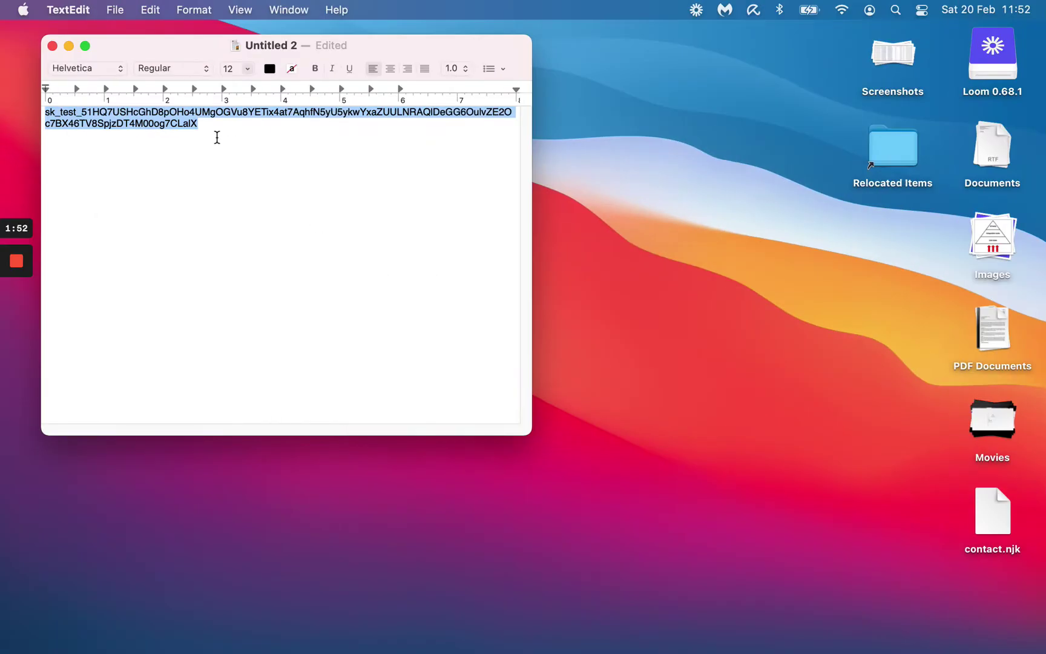
click(212, 132)
key(super+a)
key(super+c)
key(super+Tab)
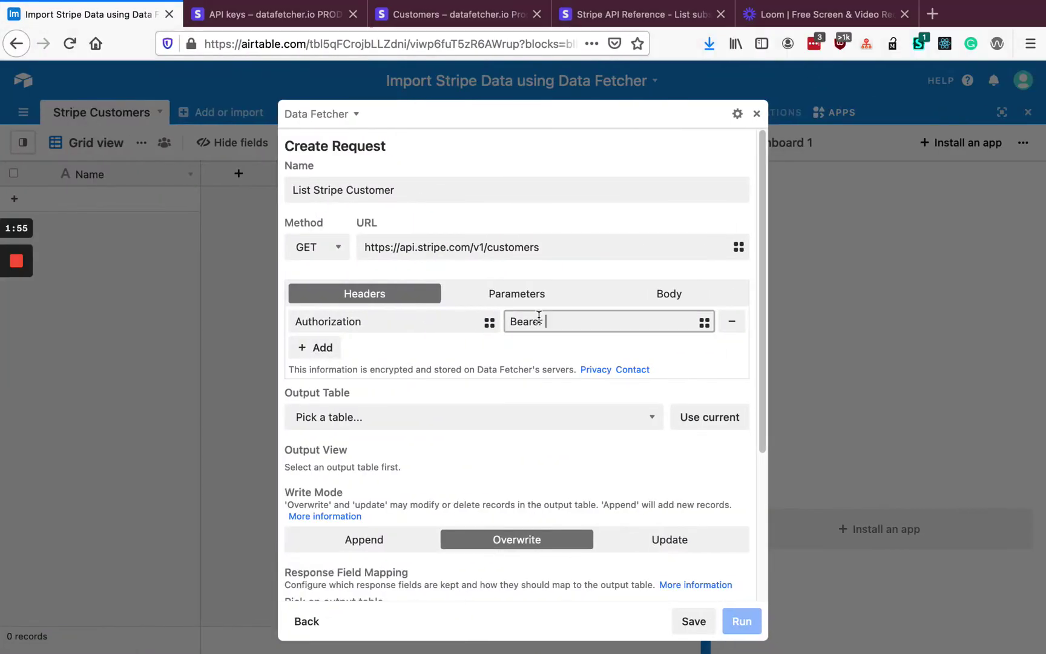
click(574, 321)
key(super+v)
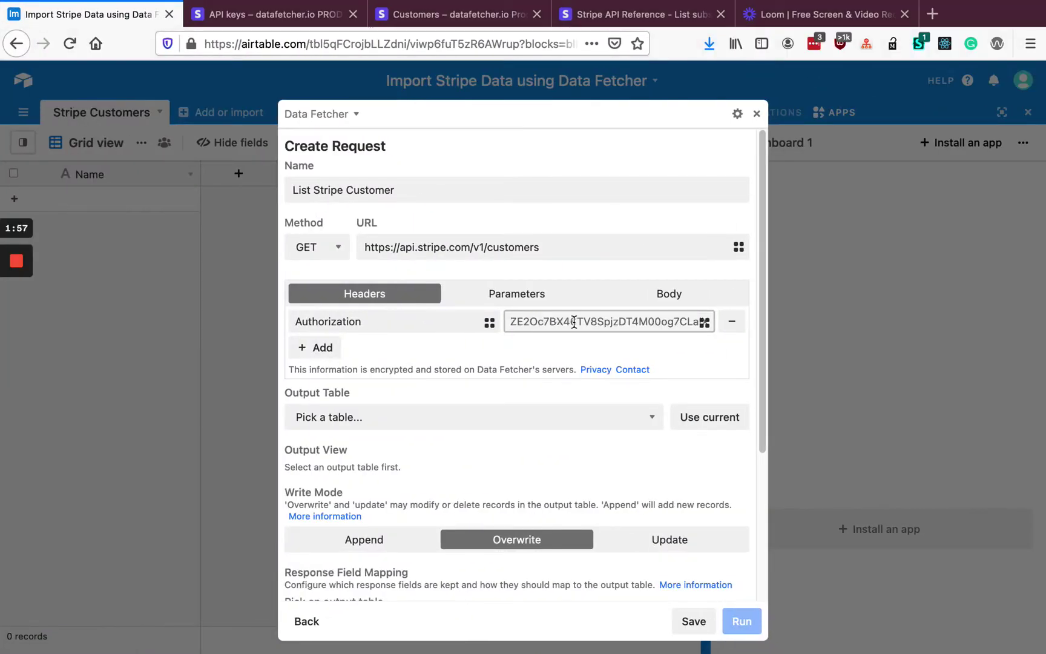
click(497, 353)
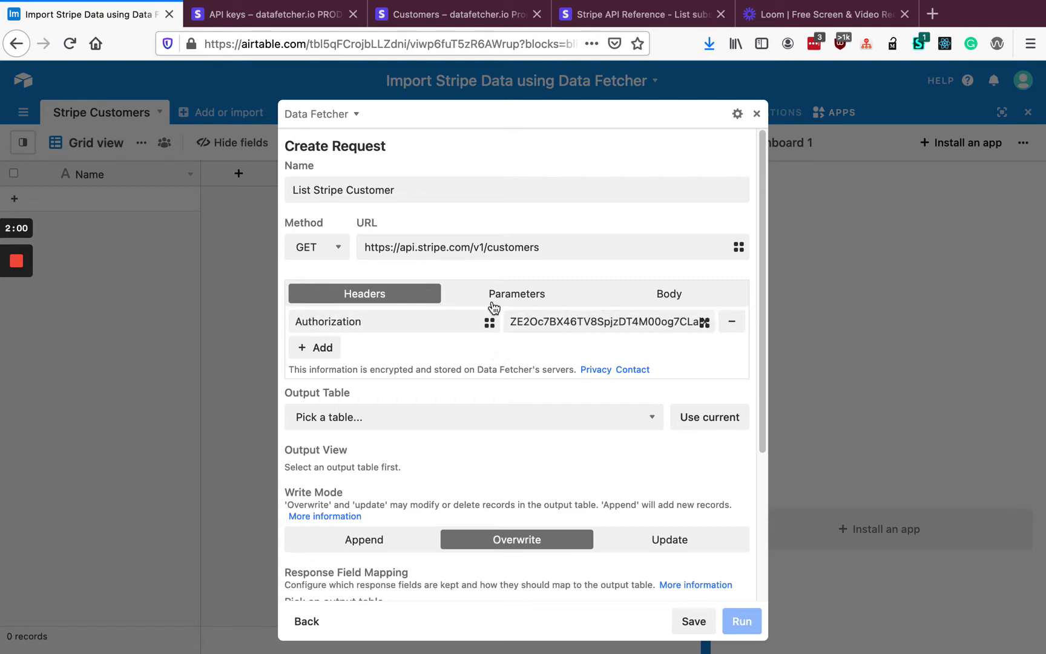
Check the limit parameter in the Stripe API reference and add a limit parameter of 100 to the request
click(570, 18)
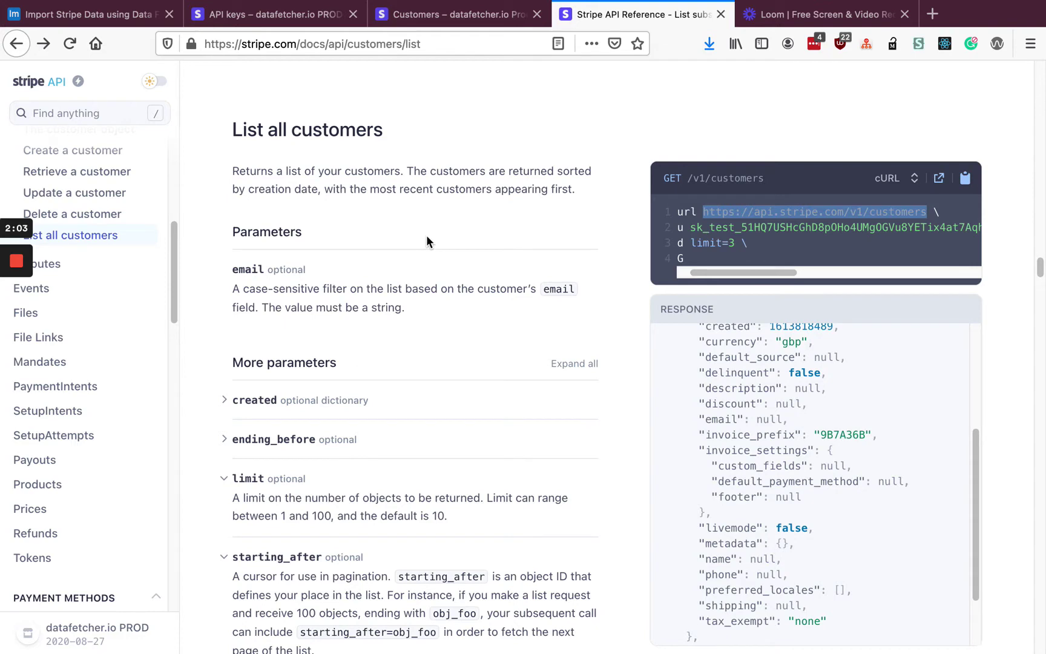
scroll(420, 312, down, 2)
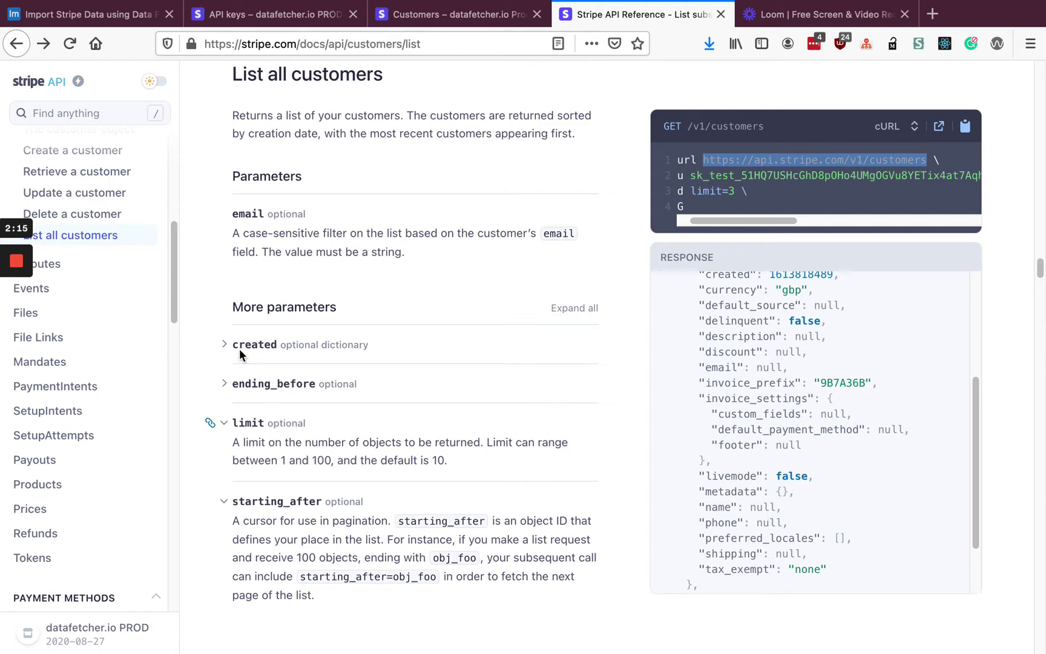
click(94, 17)
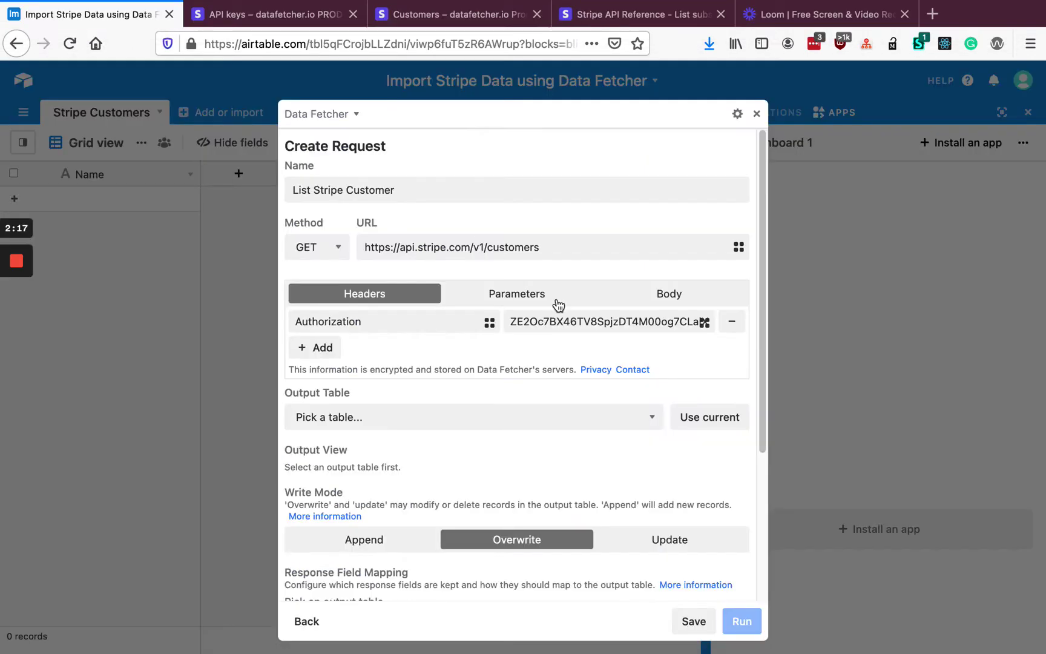
click(548, 298)
click(316, 321)
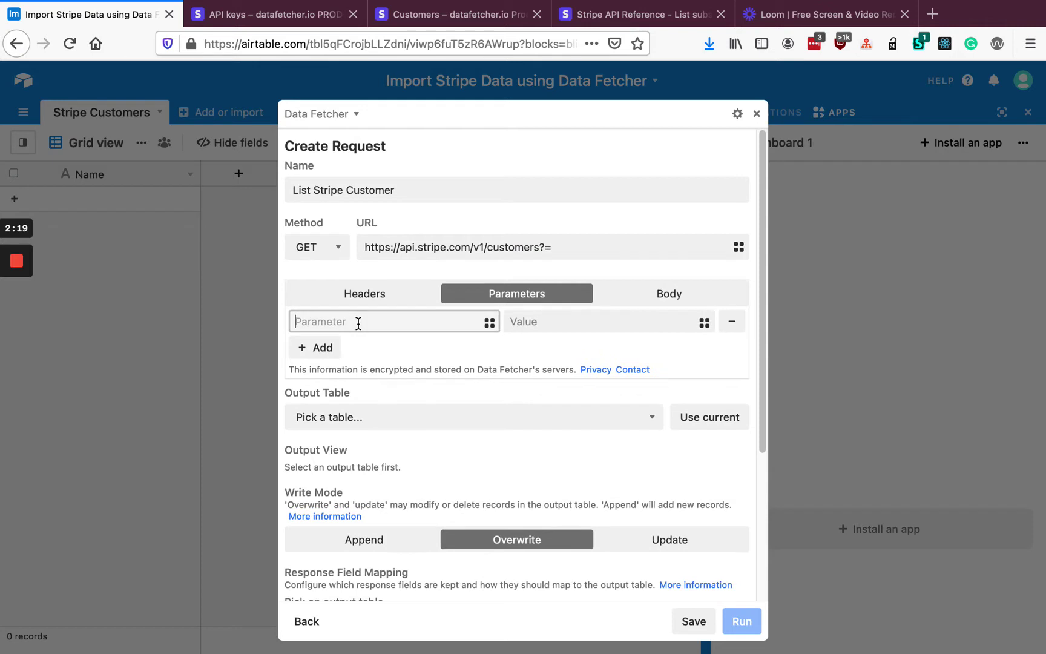
text(limit)
key(Tab)
text(100)
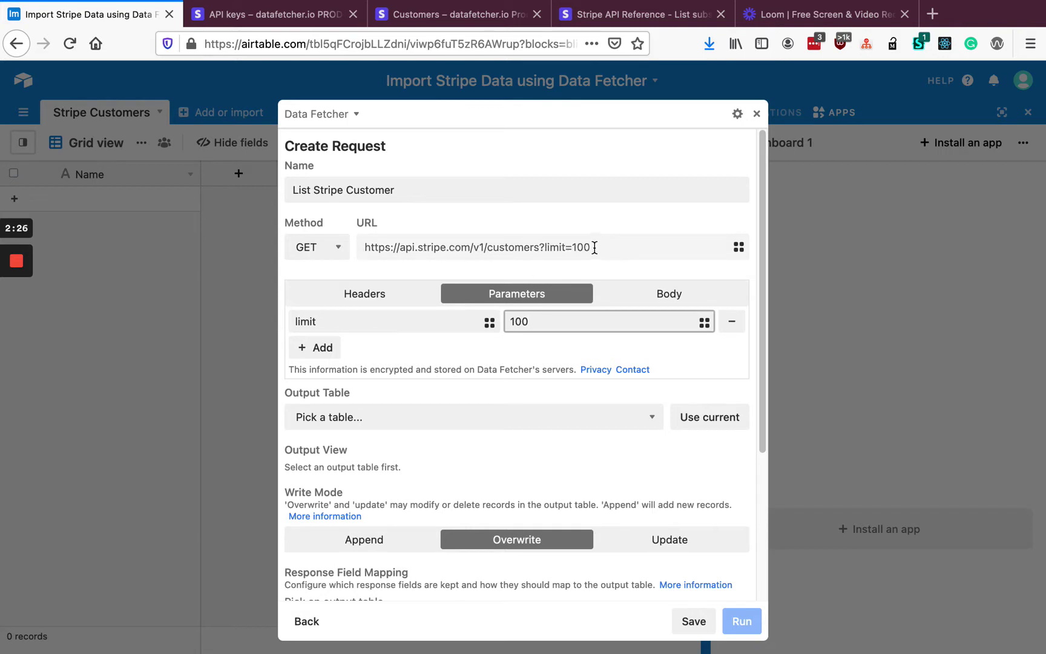
Shrink Data Fetcher back into the dashboard and examine the customer fields in the Stripe reference's example response
click(757, 115)
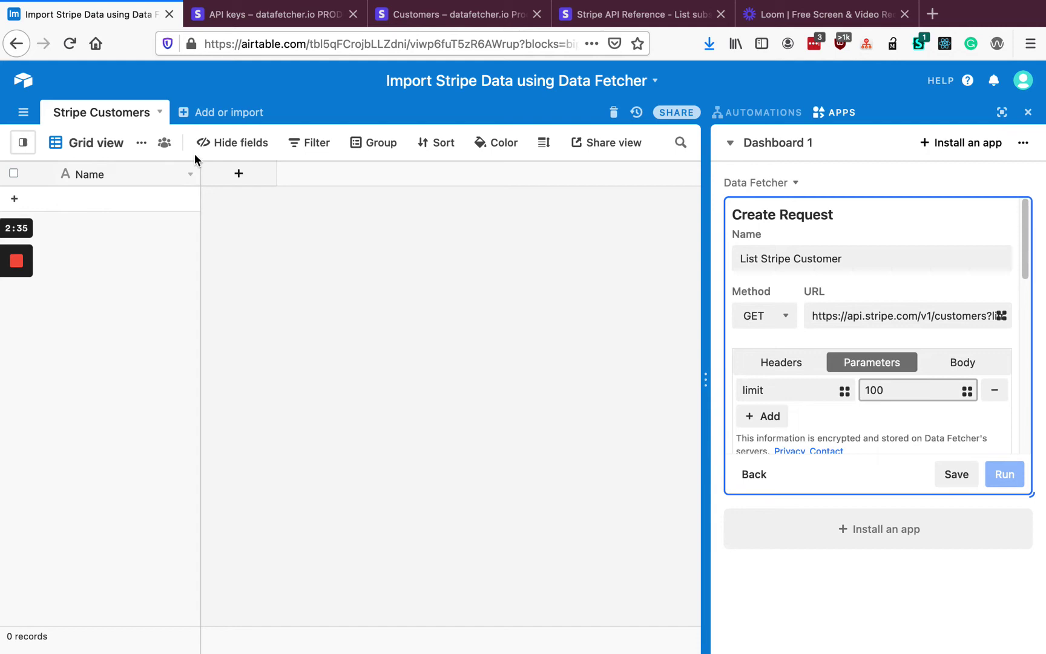
click(638, 18)
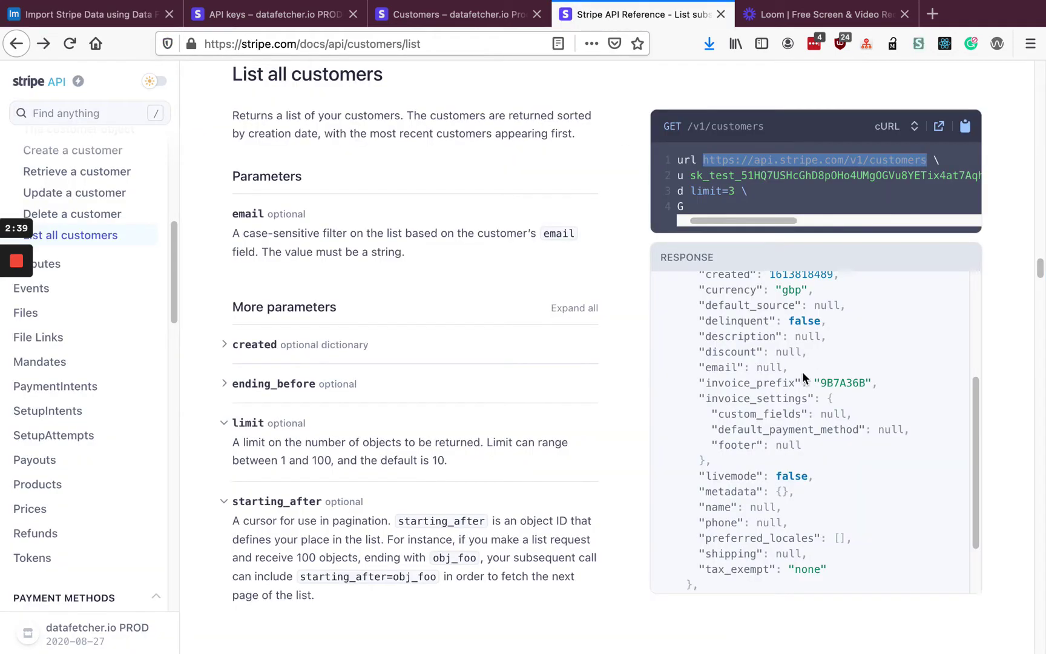
scroll(772, 460, up, 5)
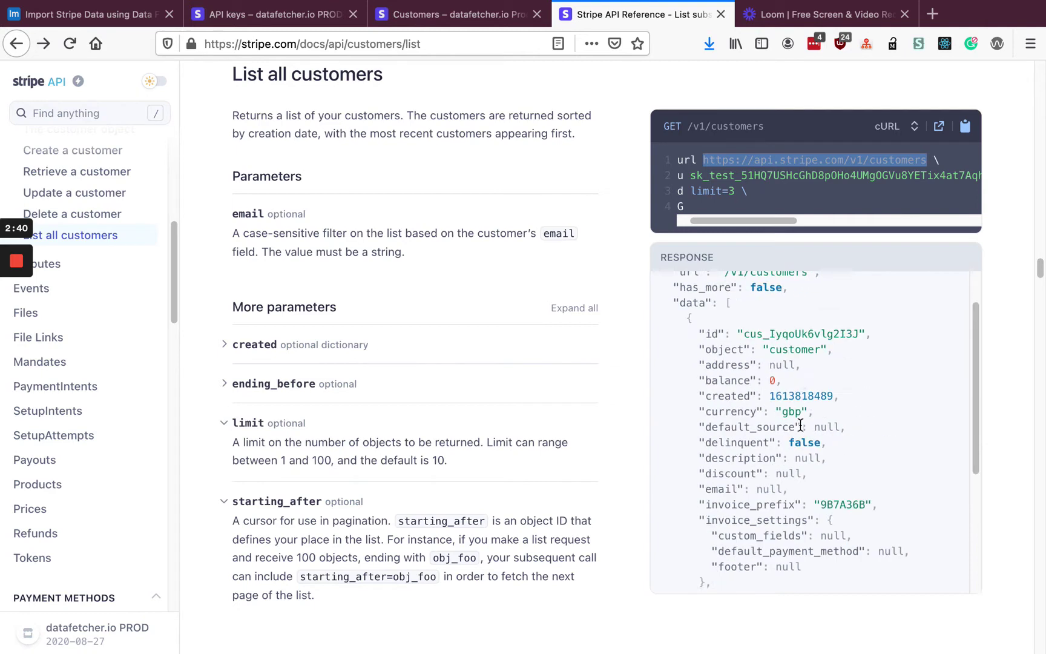
scroll(772, 411, down, 6)
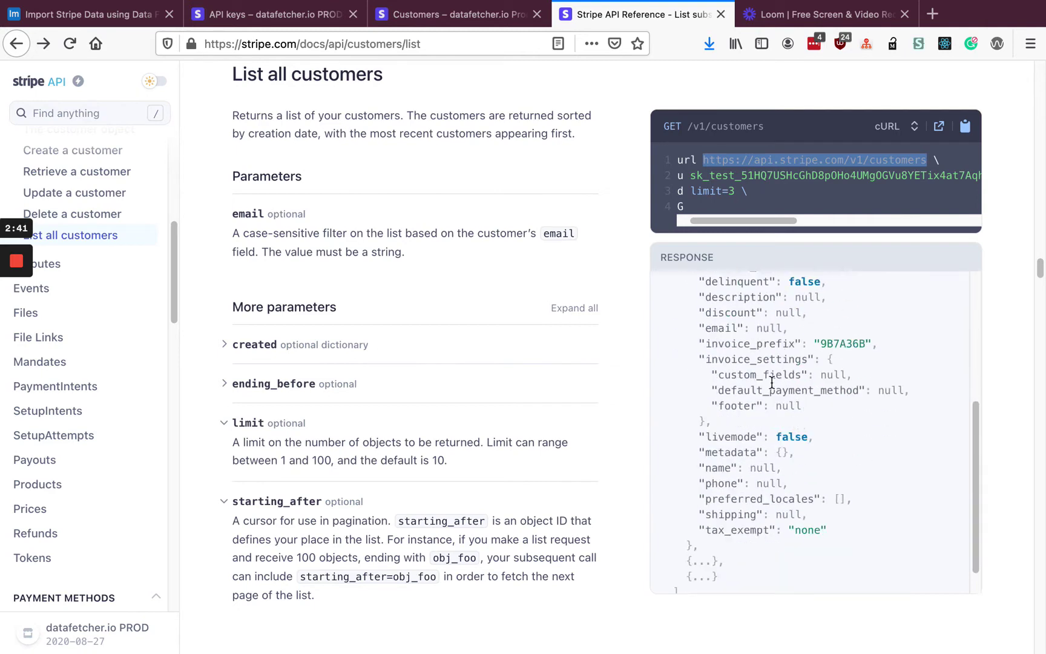
Return to Airtable, enlarge Data Fetcher, and run the request with output to the Stripe Customers table's Grid view
click(92, 17)
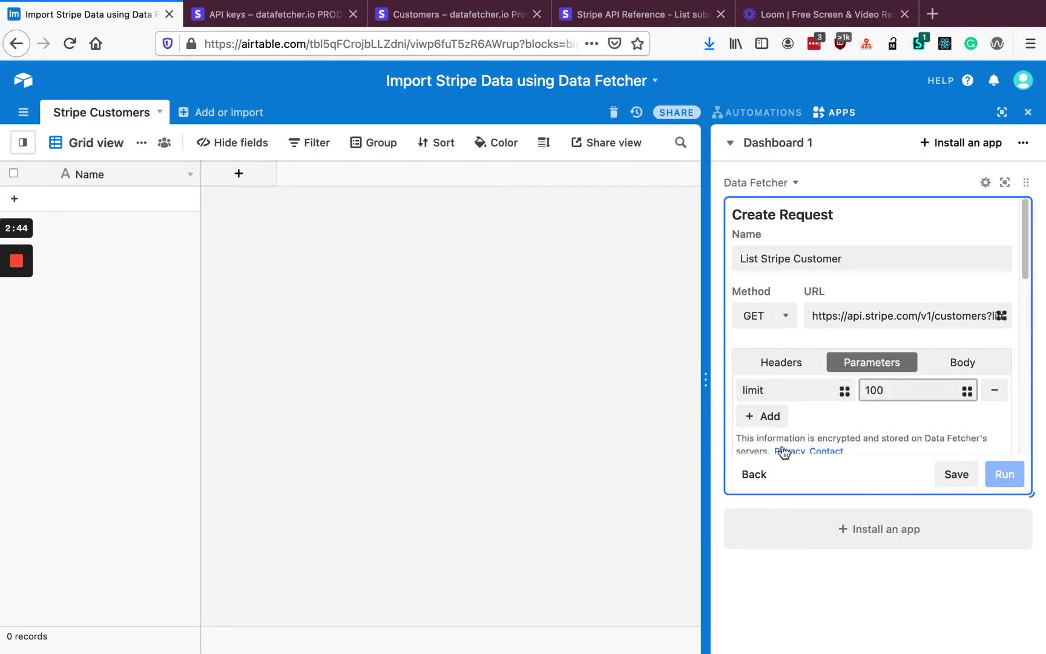
scroll(822, 392, down, 1)
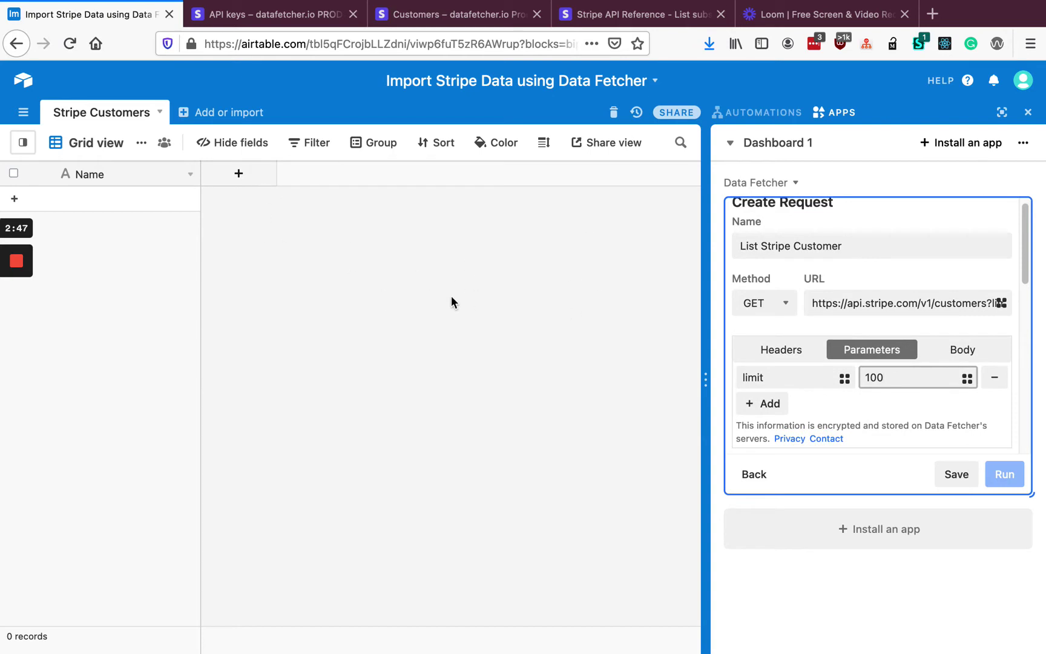
scroll(917, 361, down, 3)
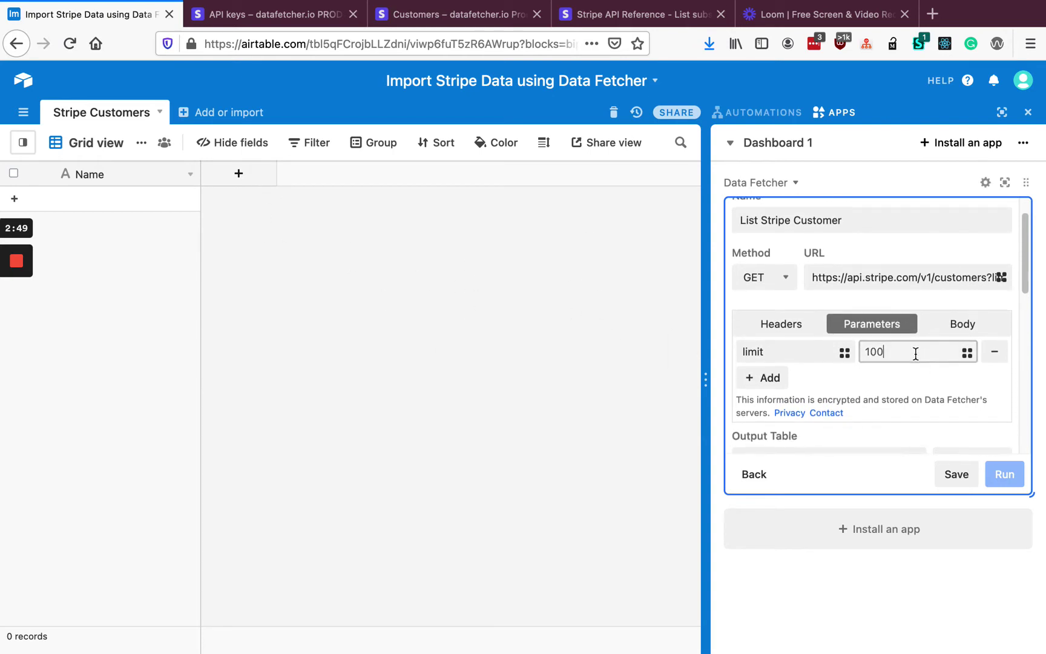
click(1007, 183)
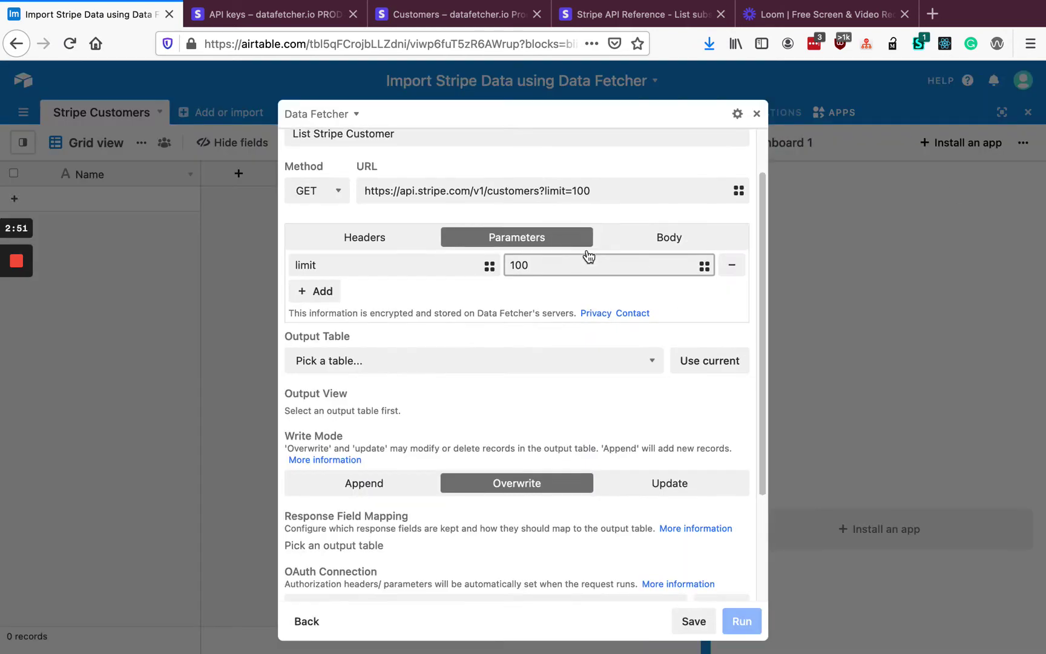
scroll(586, 255, down, 3)
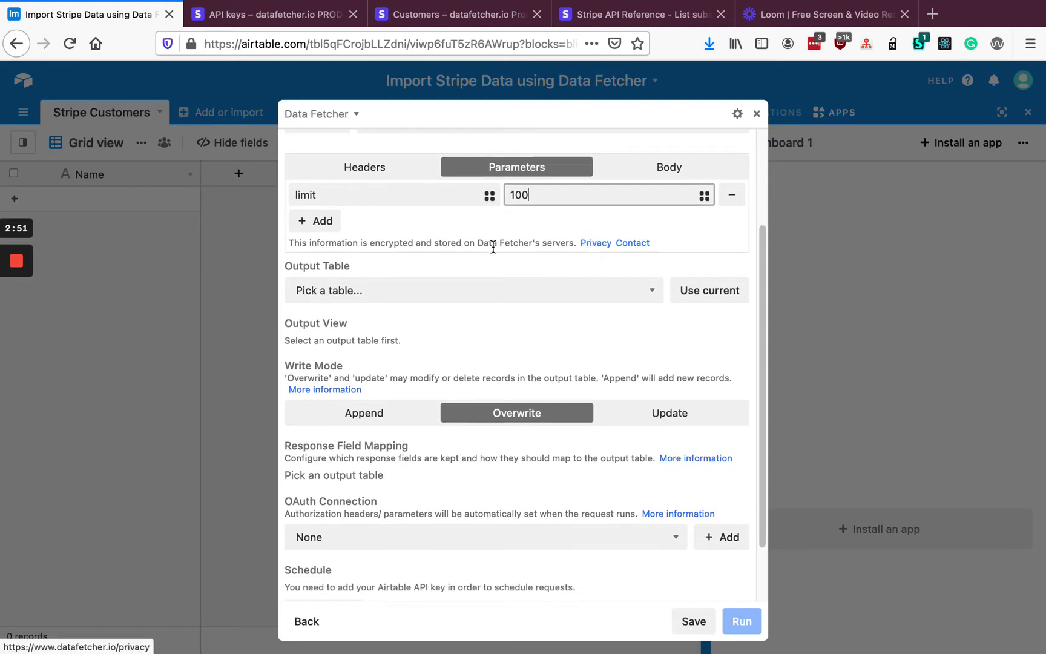
click(439, 291)
click(416, 299)
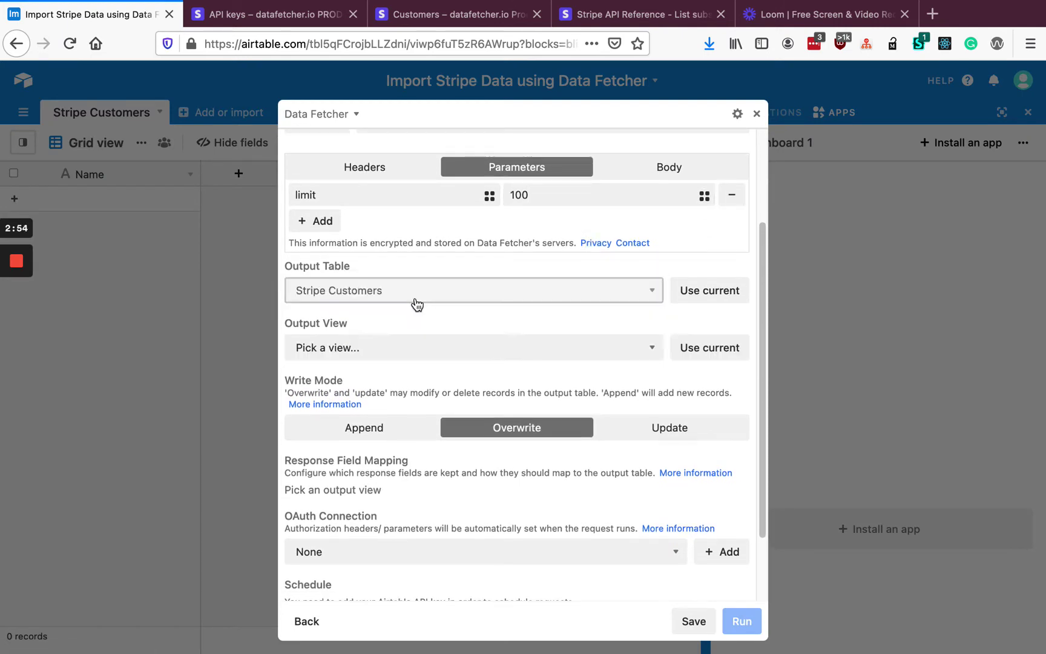
click(701, 295)
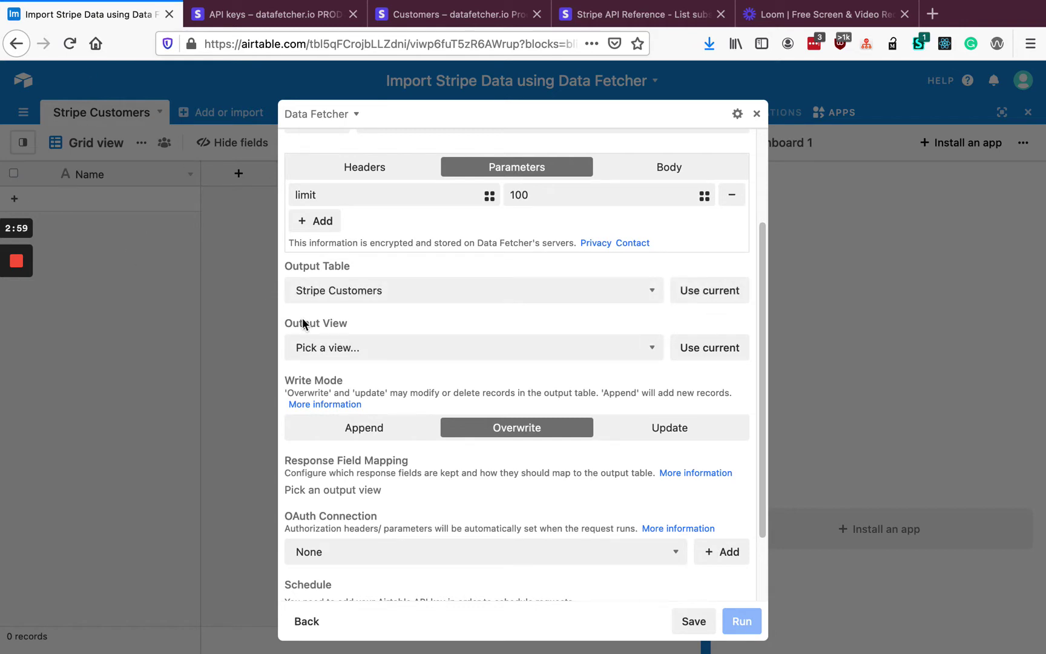
click(710, 354)
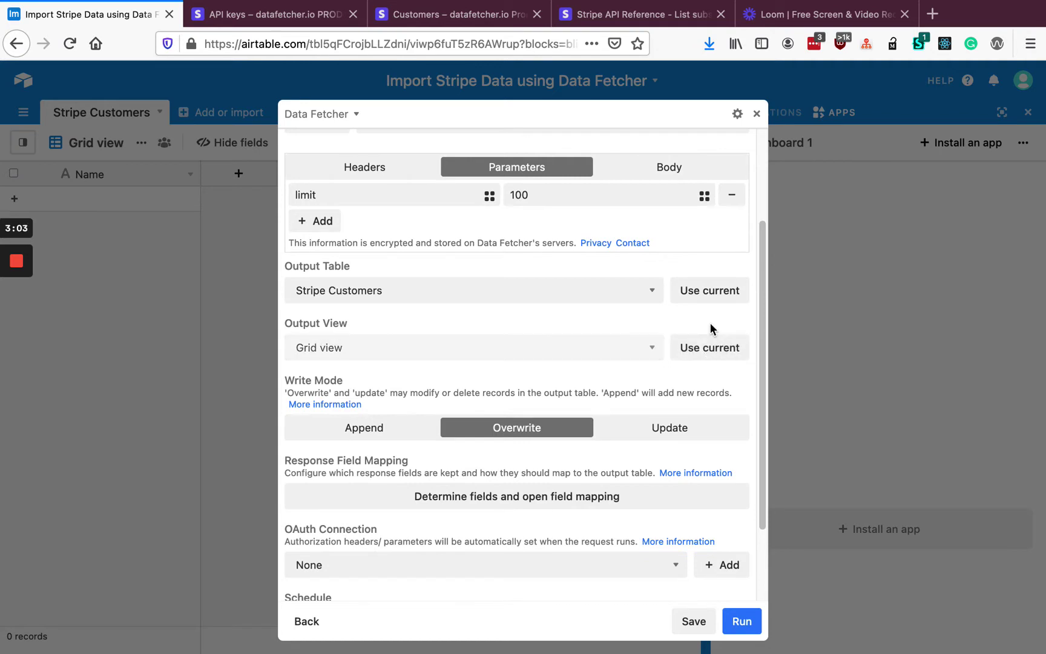
scroll(704, 306, down, 1)
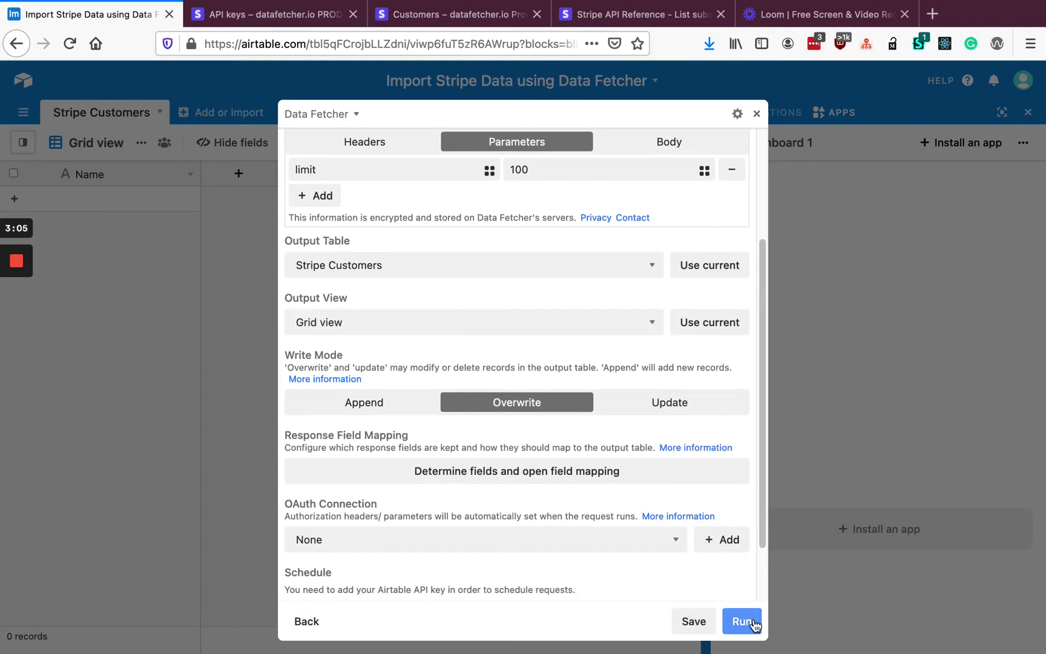
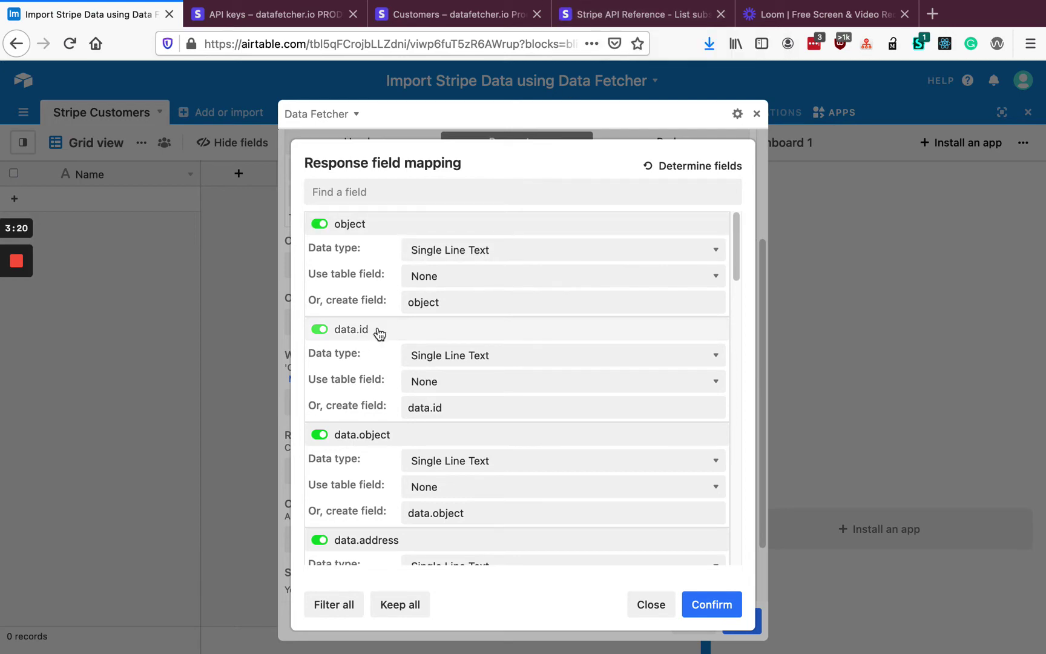
Compare the fields in the response field mapping with the example customer response in the Stripe API reference
click(611, 16)
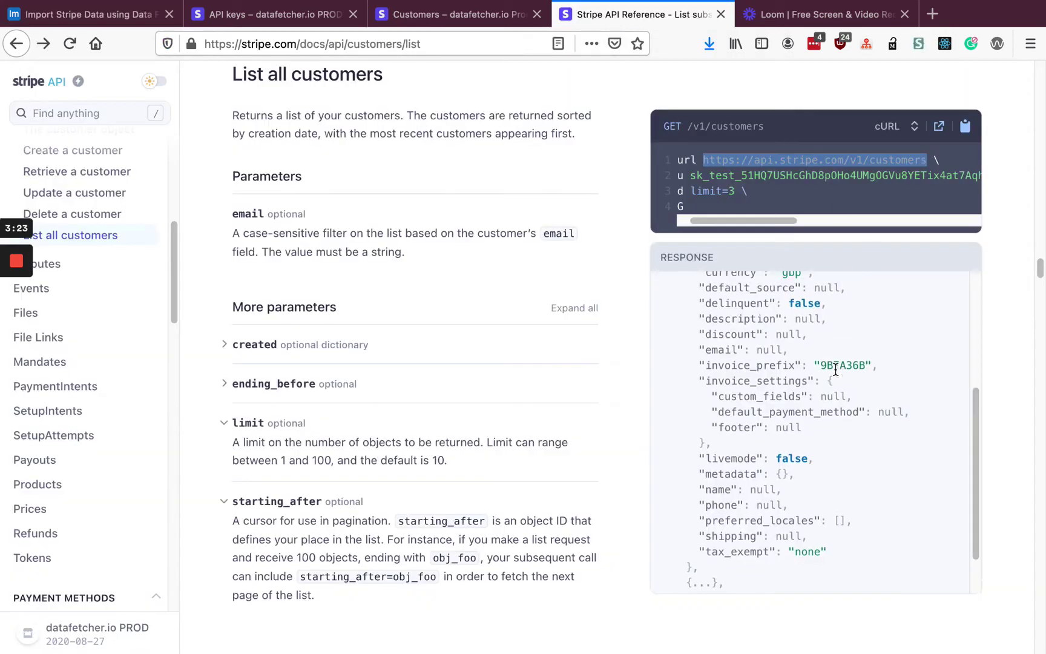
scroll(833, 364, up, 10)
scroll(833, 364, down, 5)
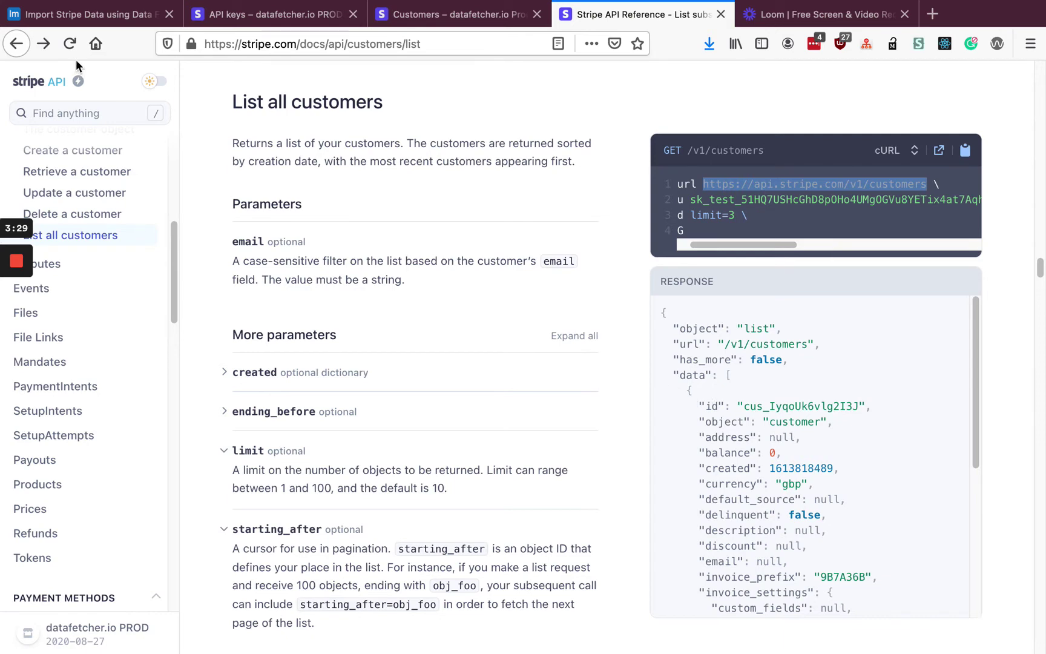
click(91, 14)
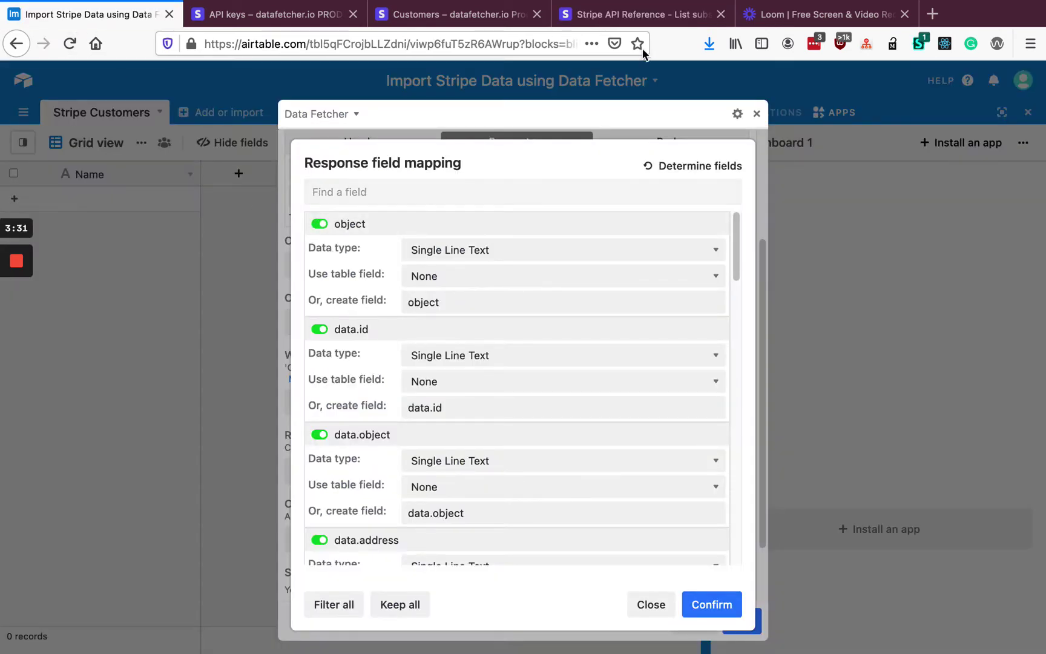
click(634, 20)
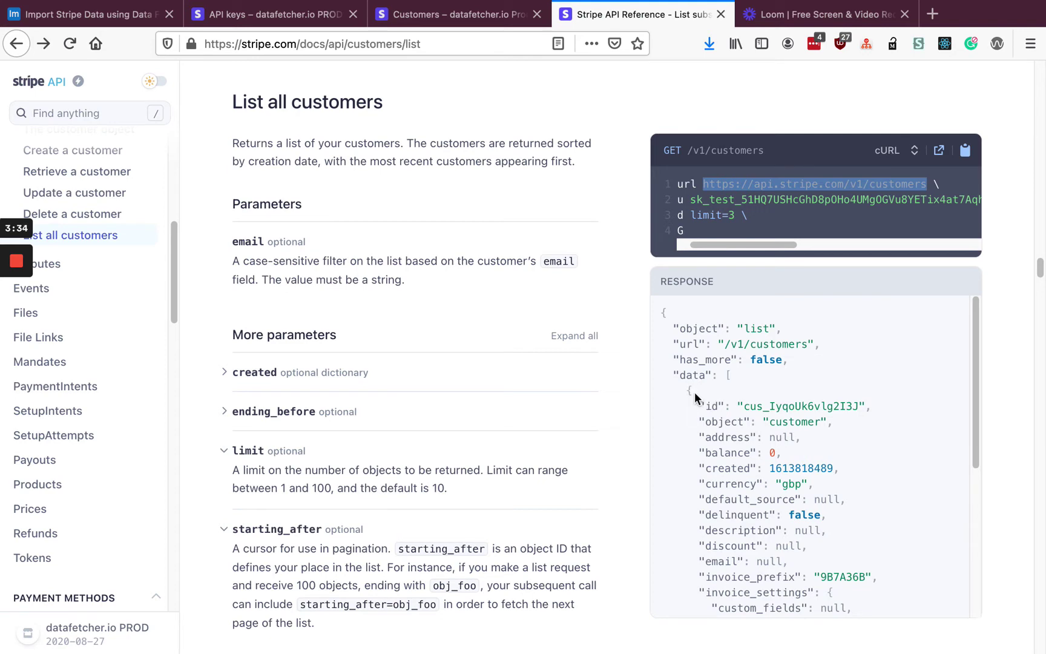
click(90, 14)
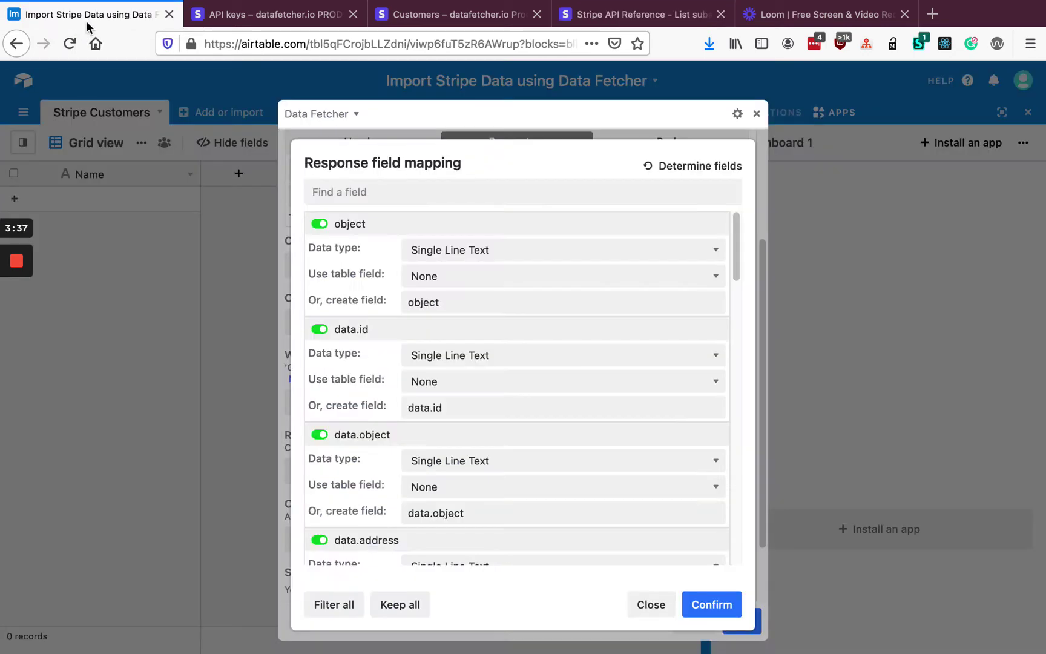
Filter out all response fields, and keep data.name mapped to the existing Name table field
click(324, 606)
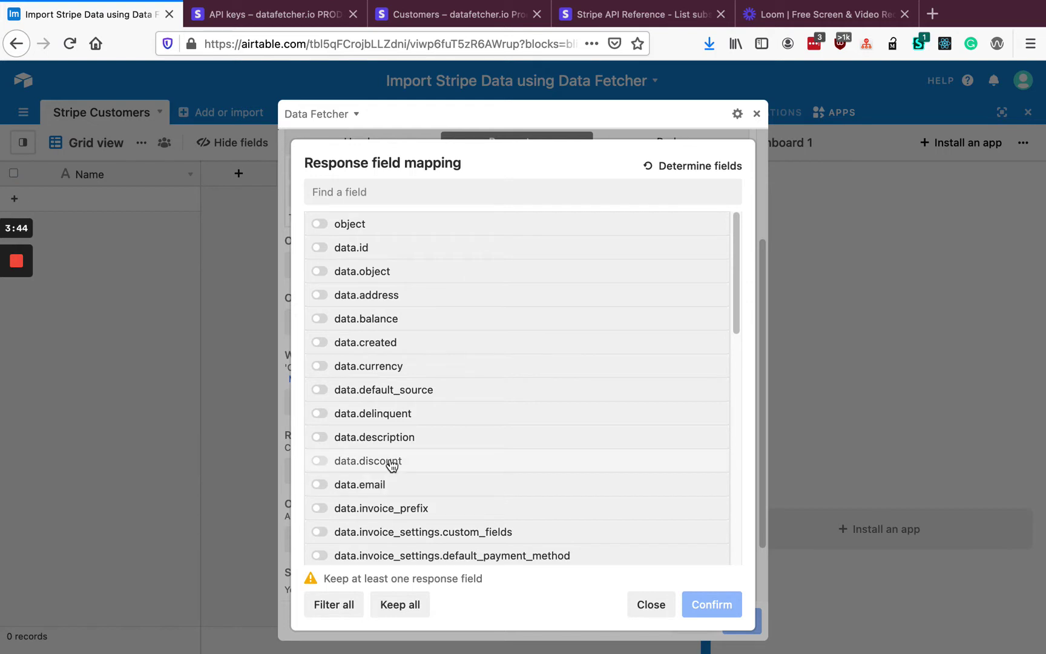
scroll(391, 416, down, 1)
scroll(425, 396, down, 6)
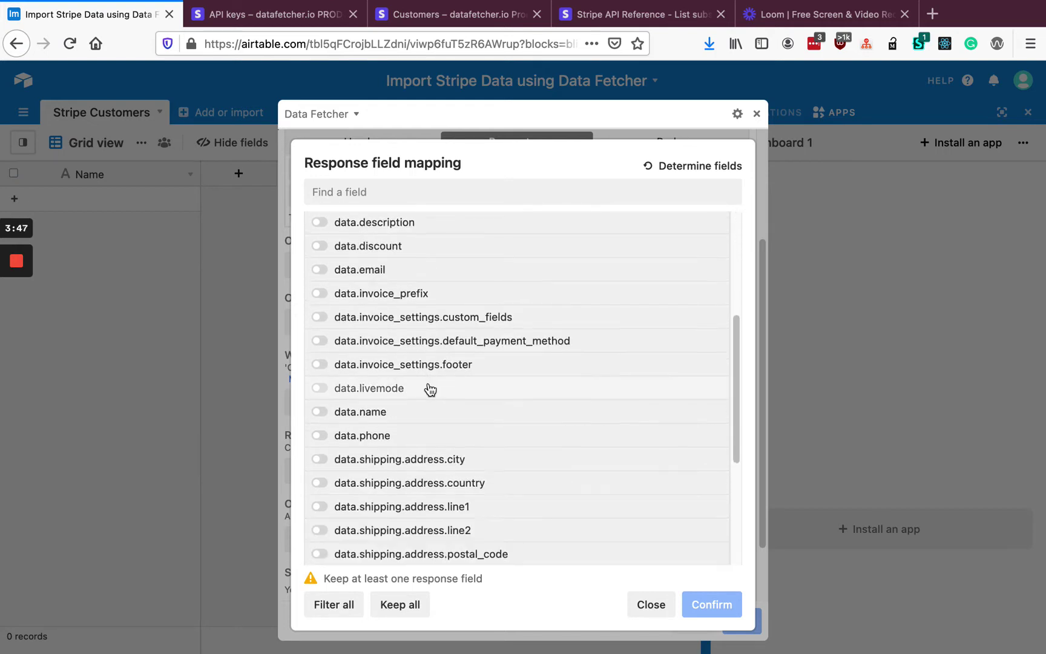
scroll(432, 386, down, 1)
scroll(430, 379, up, 2)
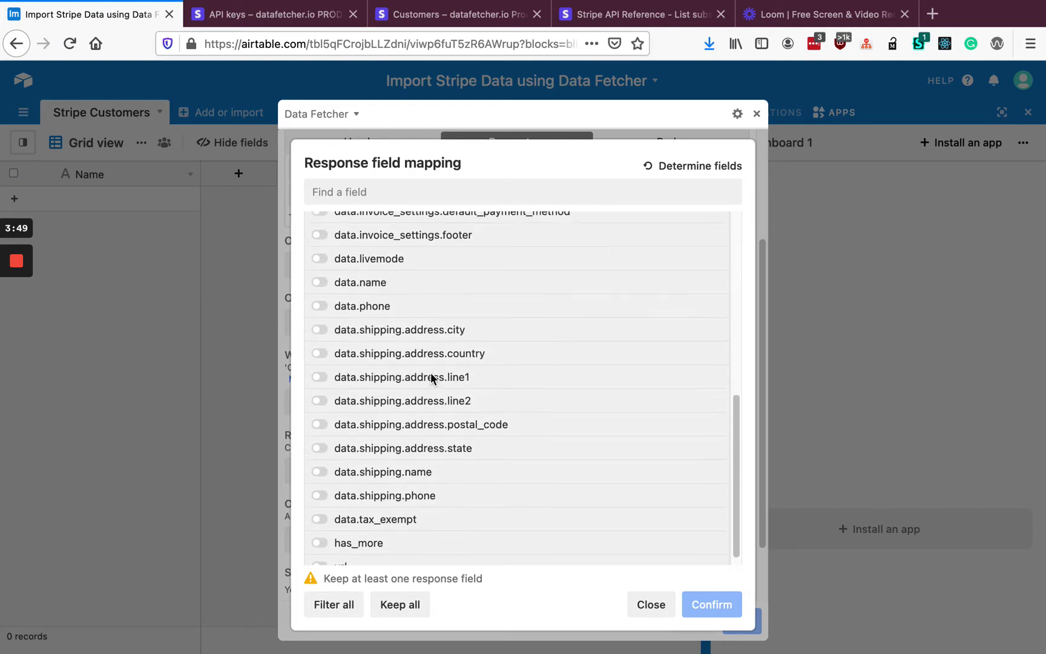
click(404, 335)
click(483, 390)
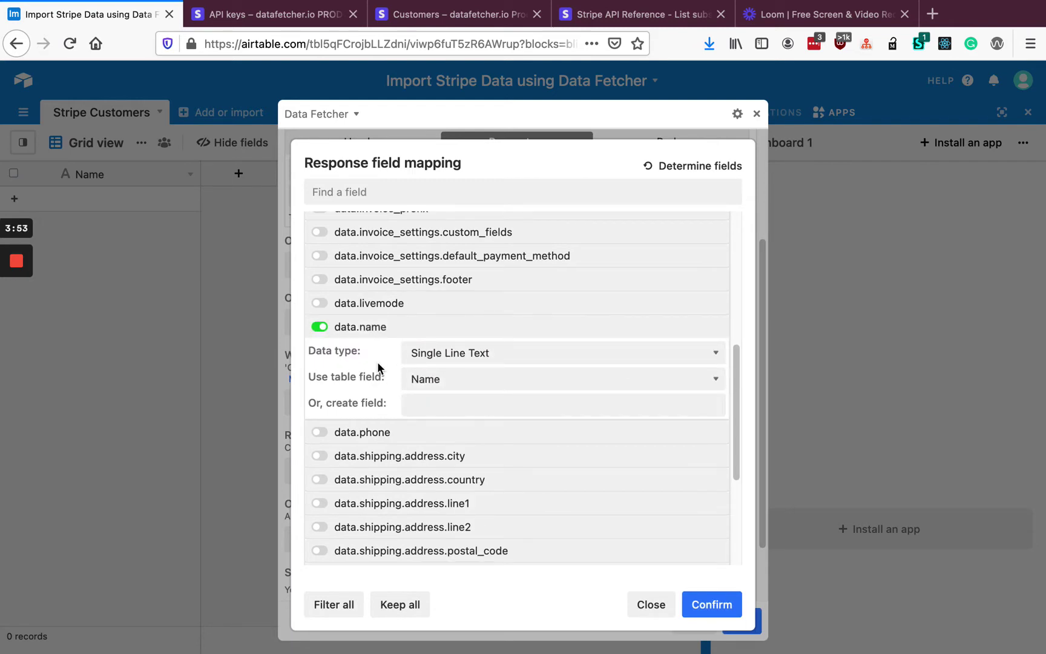
Keep the data.id response field and map it to a new table field named Id
scroll(369, 377, up, 6)
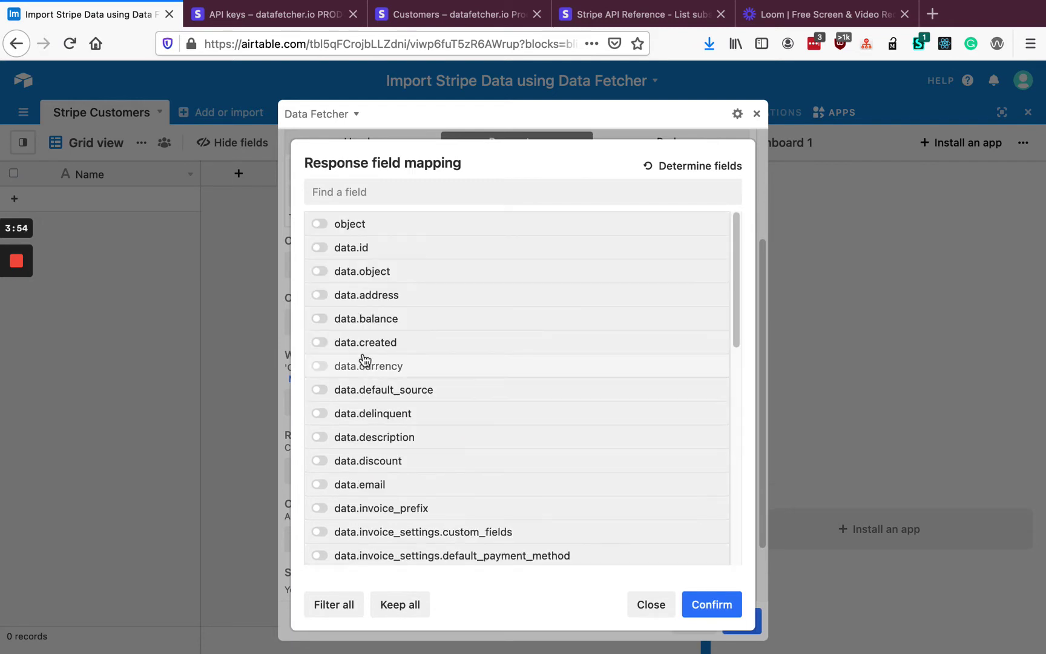
click(394, 248)
click(455, 327)
triple_click(405, 327)
key(BackSpace)
text(Id)
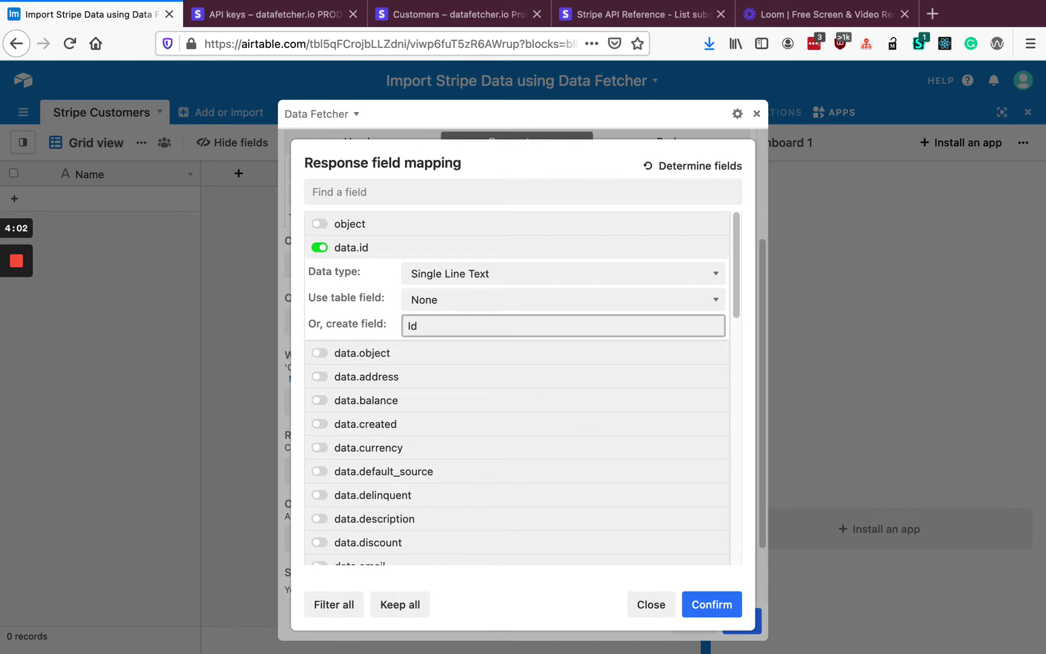
Keep data.email with the Email data type as a new field named Email, and confirm the response field mapping
scroll(524, 315, down, 3)
scroll(475, 392, down, 1)
click(471, 467)
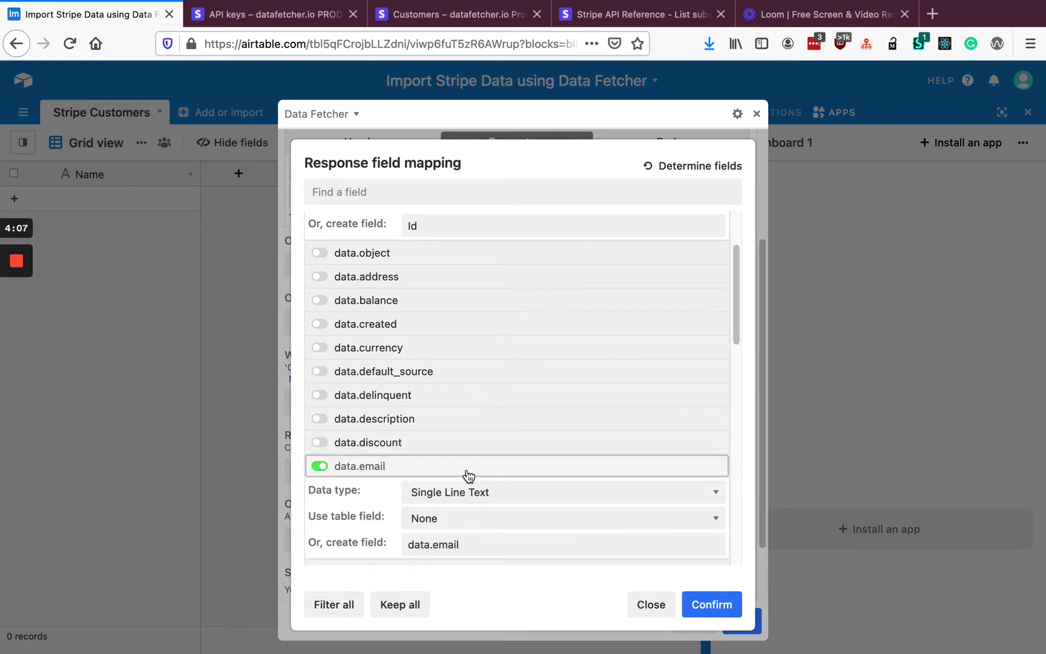
scroll(397, 437, down, 1)
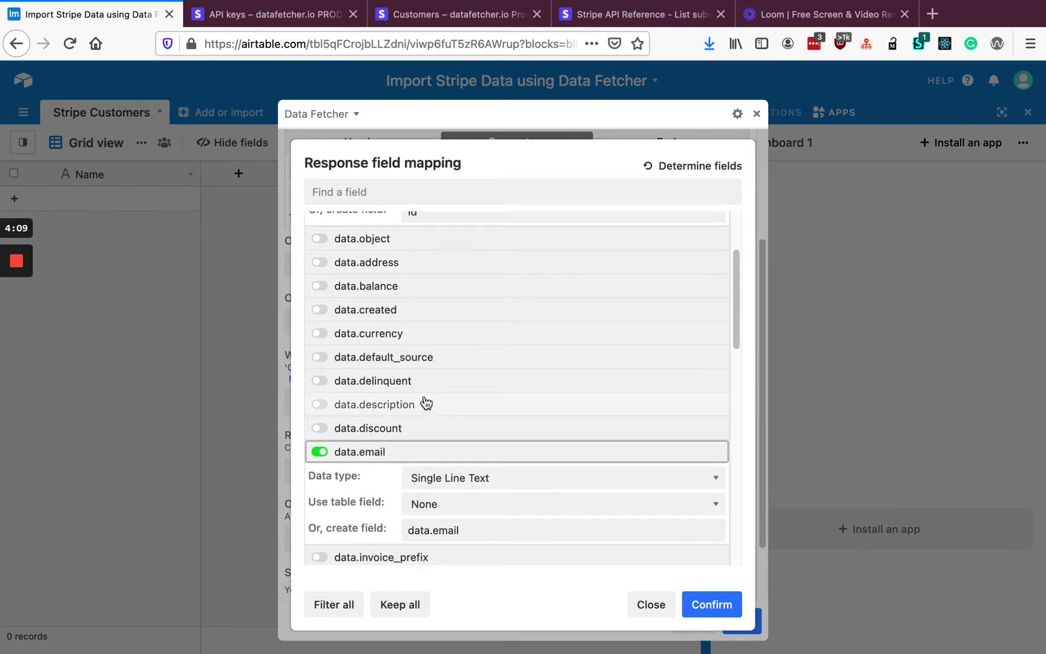
click(455, 483)
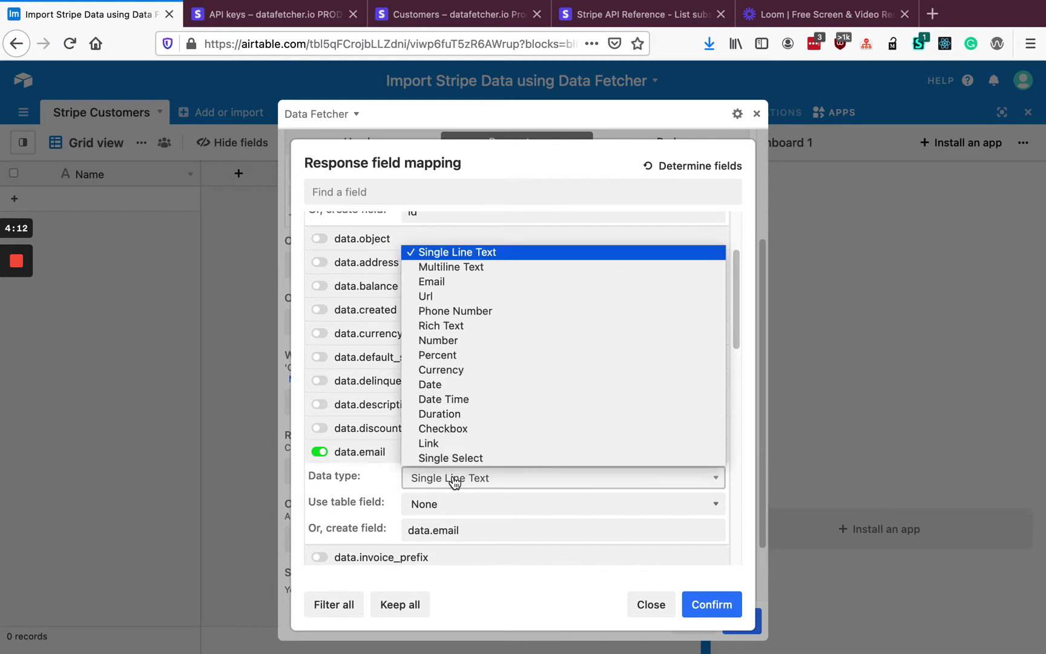
click(453, 291)
triple_click(438, 532)
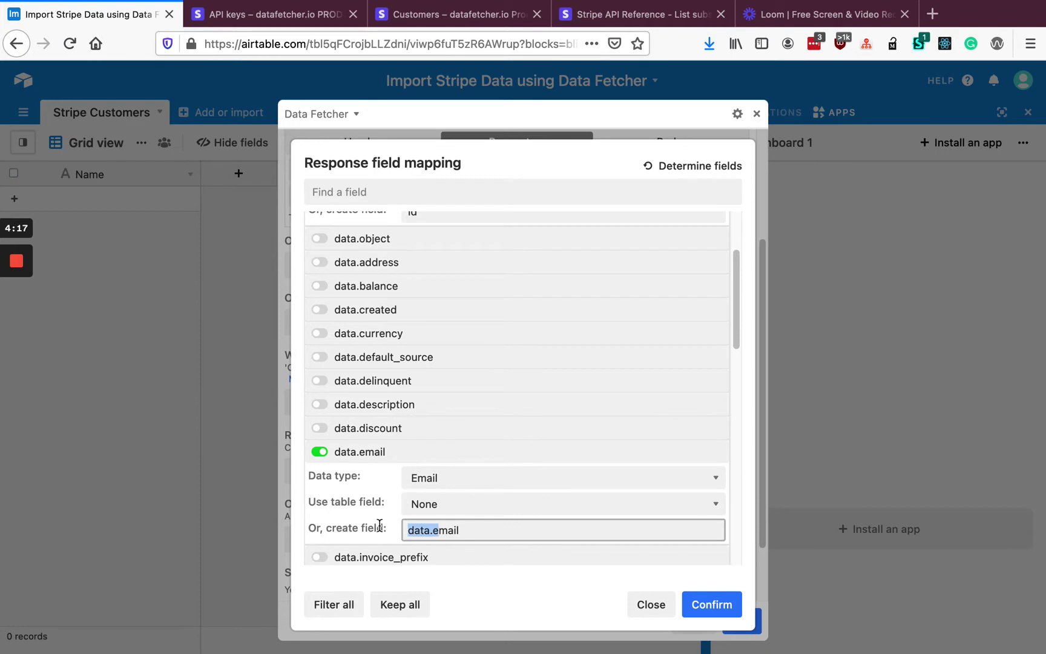
text(Email)
click(533, 599)
scroll(629, 424, down, 1)
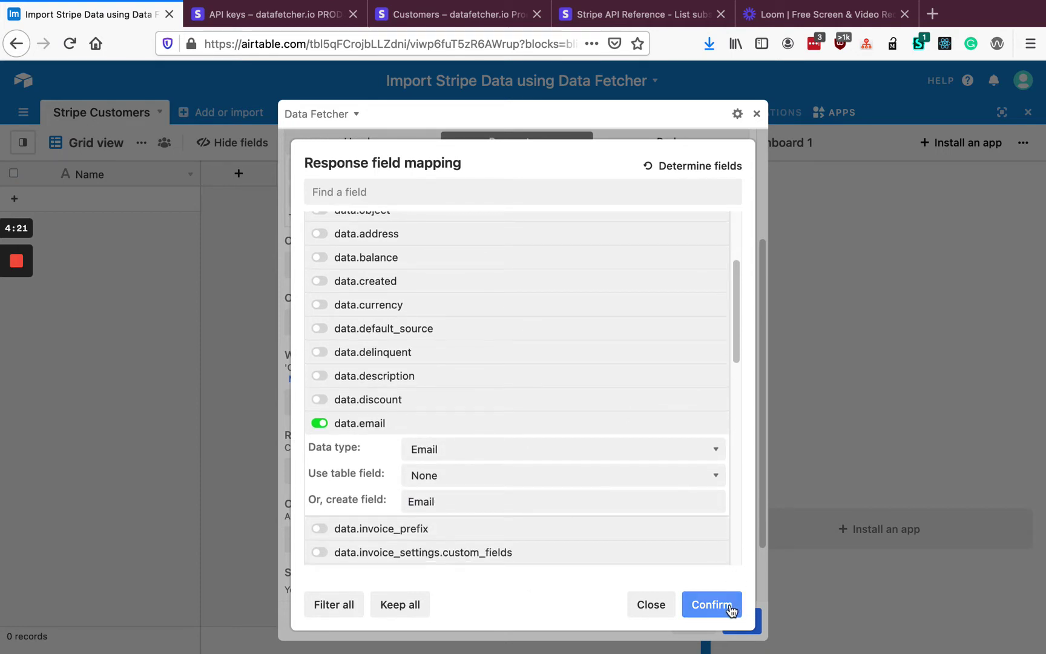
click(726, 608)
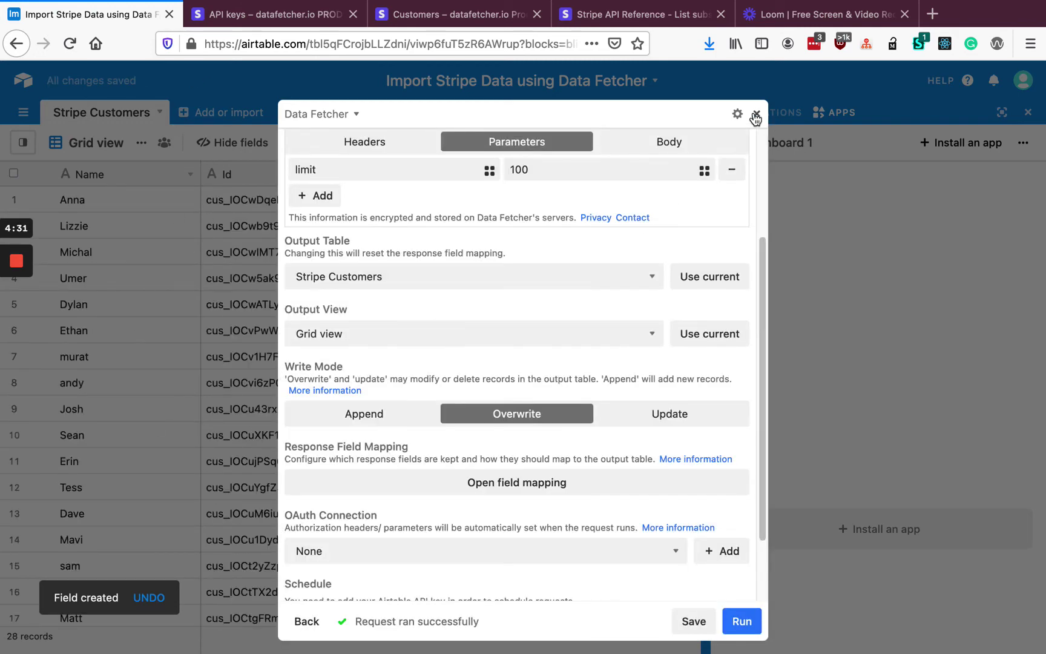
Shrink Data Fetcher back into the dashboard and review the imported customer records in the Stripe Customers grid
key(Escape)
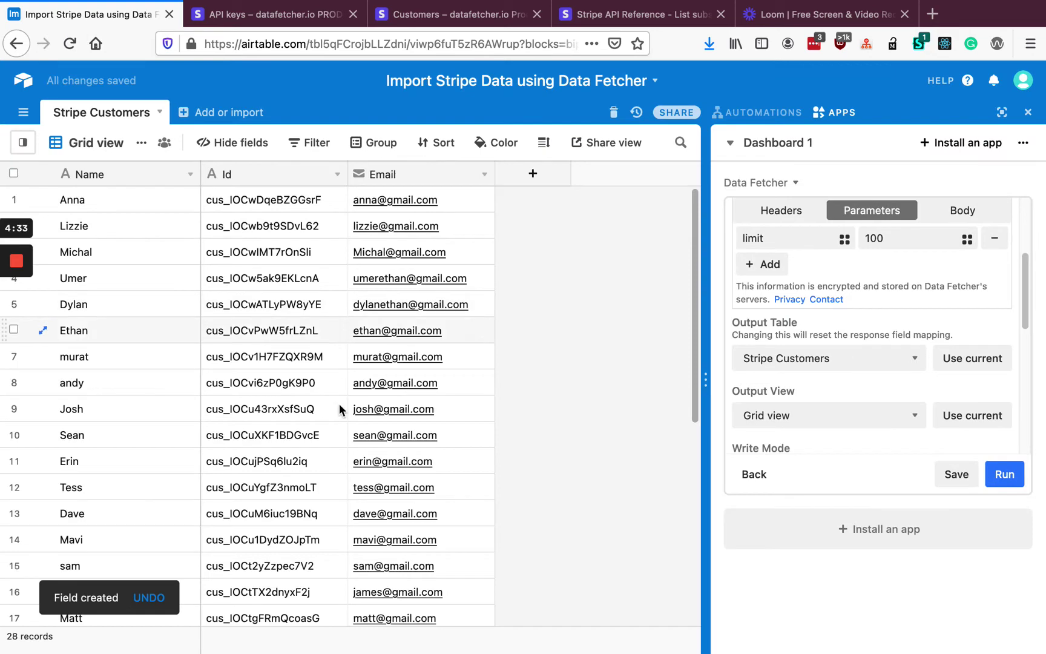
scroll(338, 378, down, 5)
scroll(343, 369, down, 5)
scroll(343, 369, up, 8)
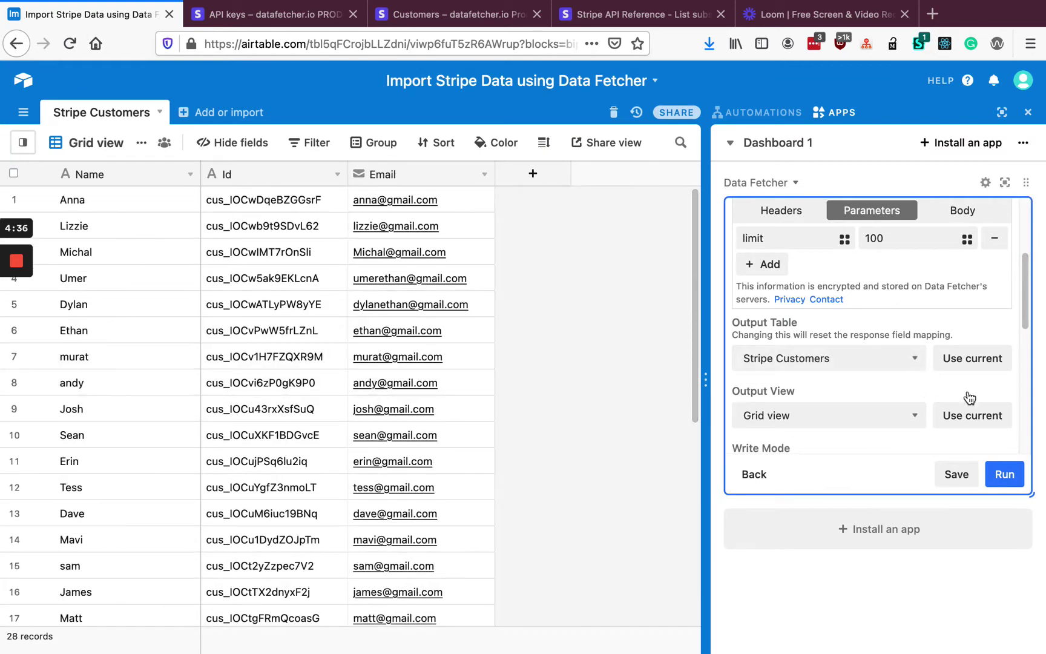
Enlarge Data Fetcher again, expand the request's advanced settings, and set Update Based on Field to Id
click(1005, 182)
scroll(637, 310, down, 3)
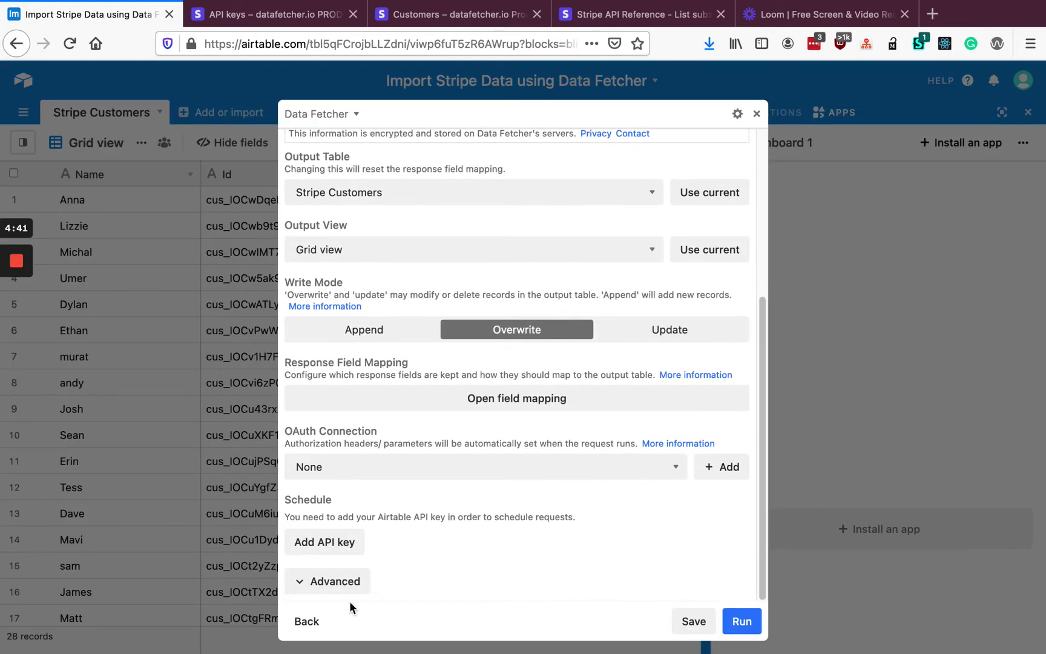
click(346, 589)
scroll(457, 360, down, 5)
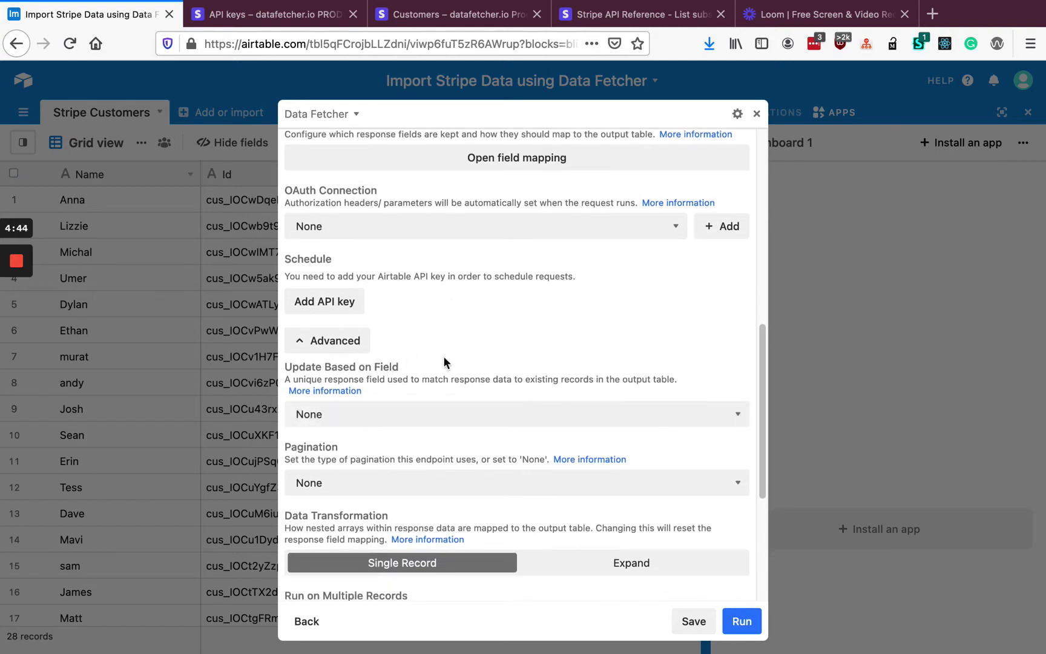
click(419, 414)
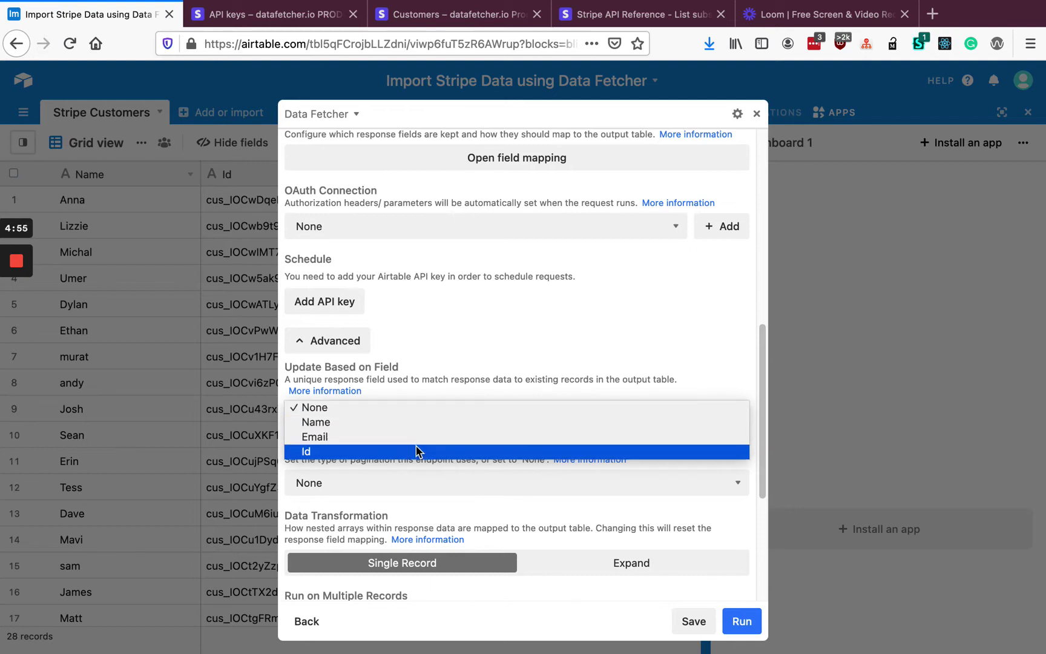
click(418, 452)
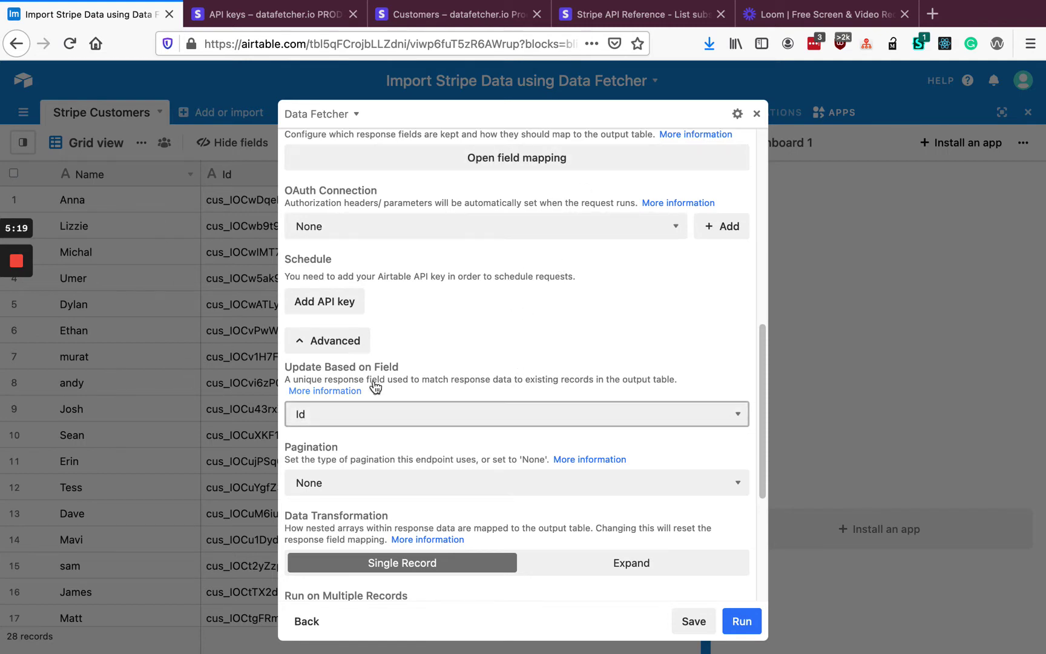
scroll(393, 343, down, 2)
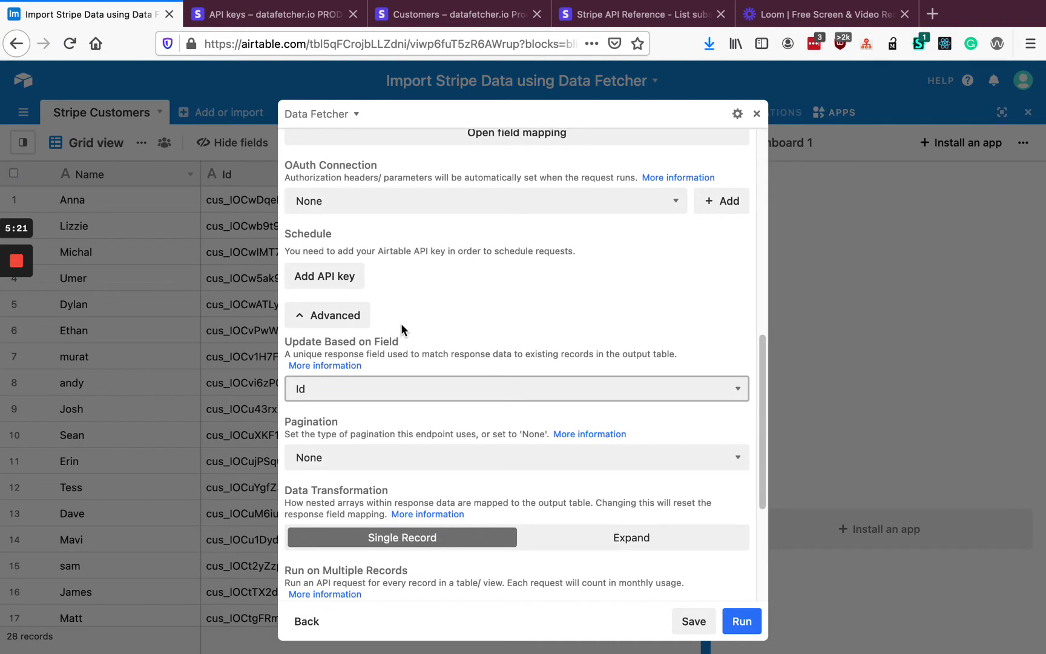
scroll(402, 307, down, 3)
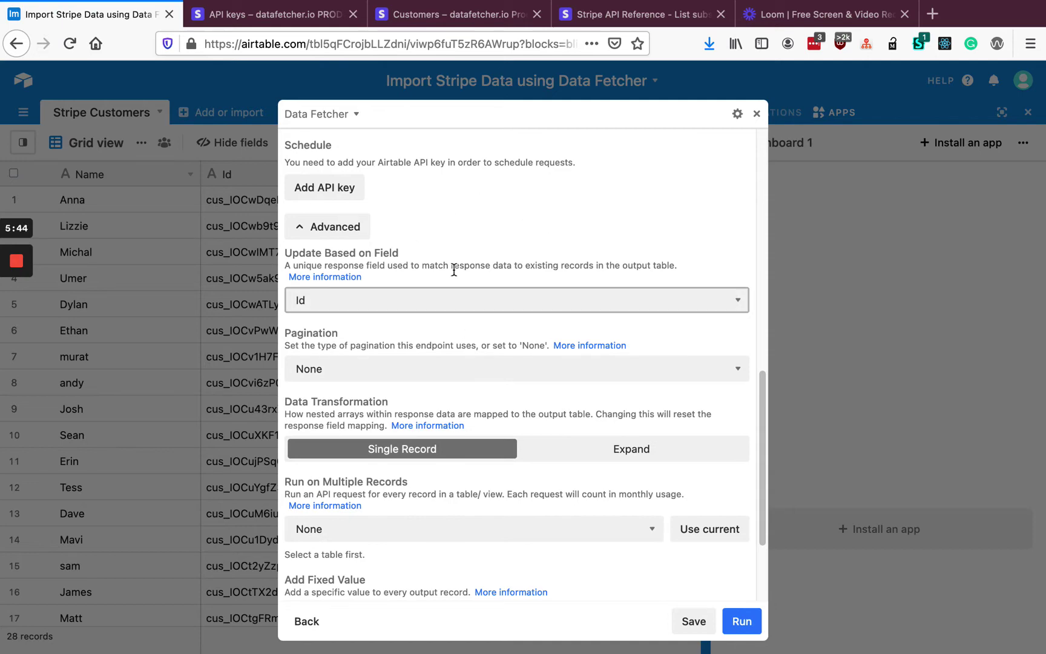
Check the customer list's pagination parameters in the Stripe API reference, and set the Data Fetcher request's pagination to Cursor with all pages fetched
click(580, 17)
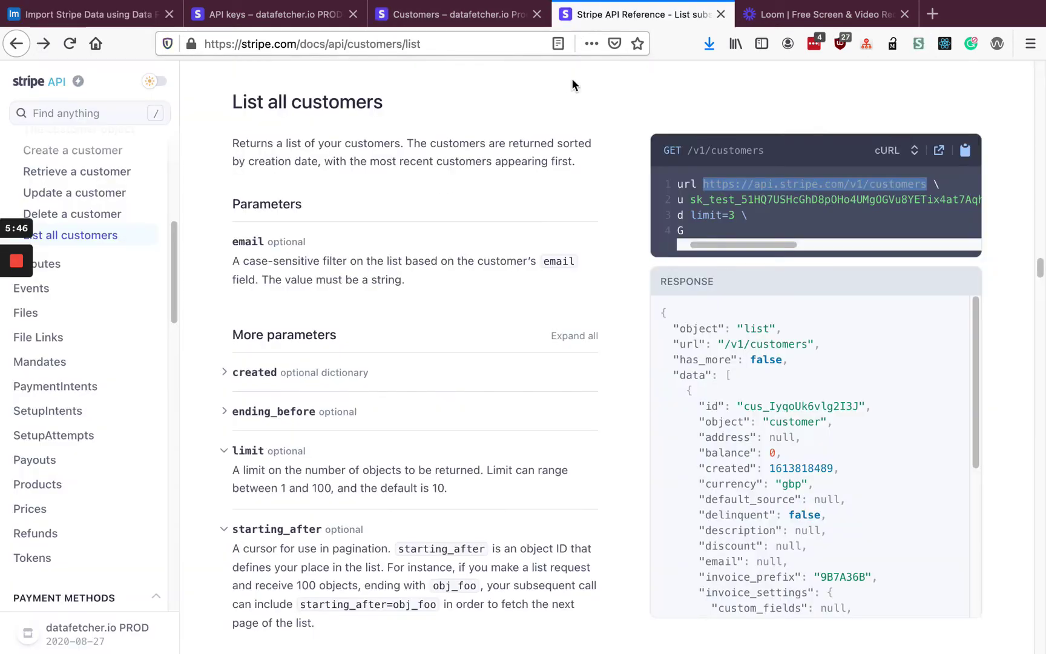
scroll(431, 278, down, 3)
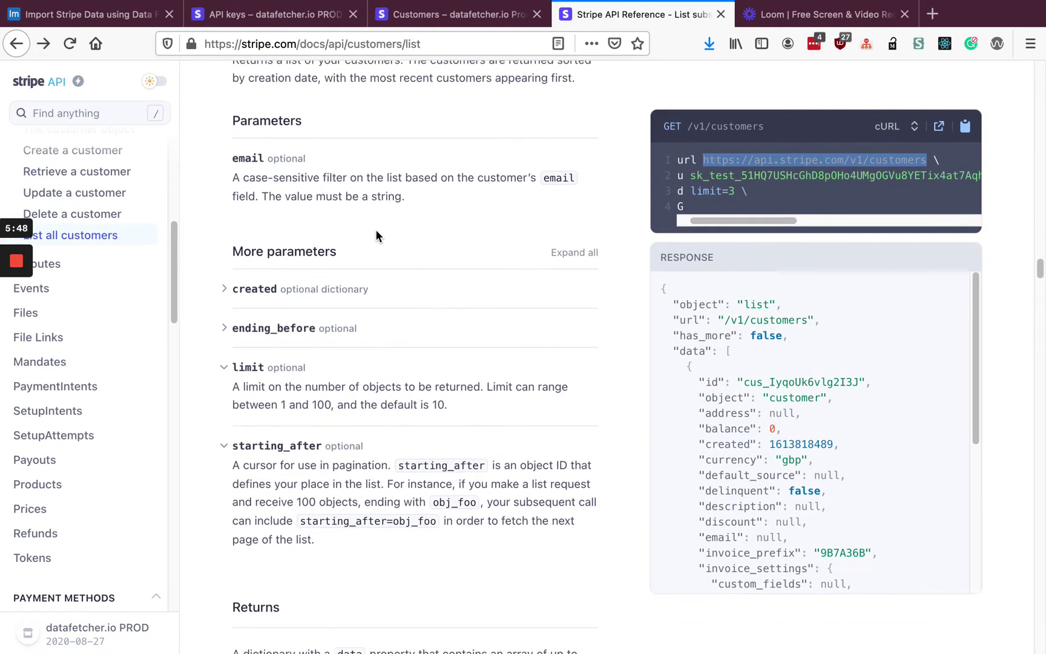
scroll(361, 381, down, 1)
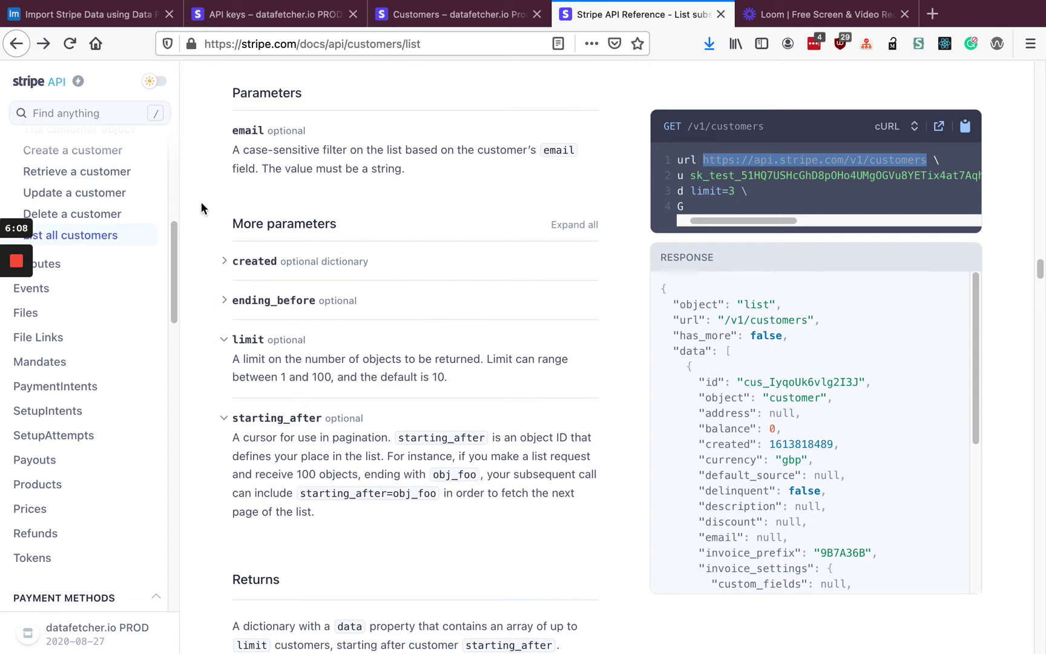
click(76, 14)
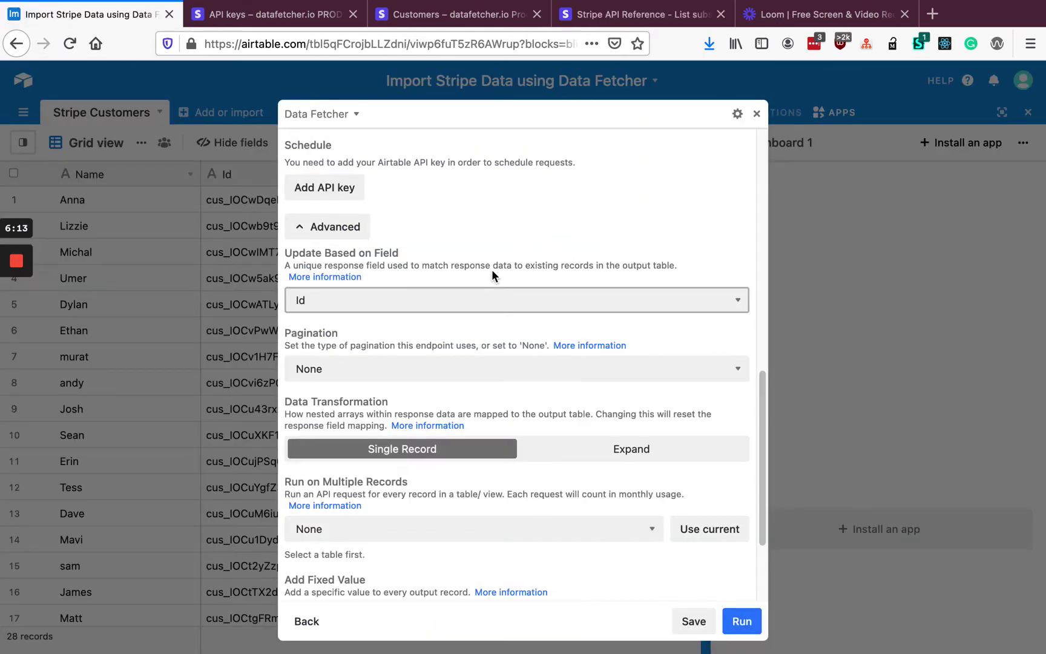
click(444, 367)
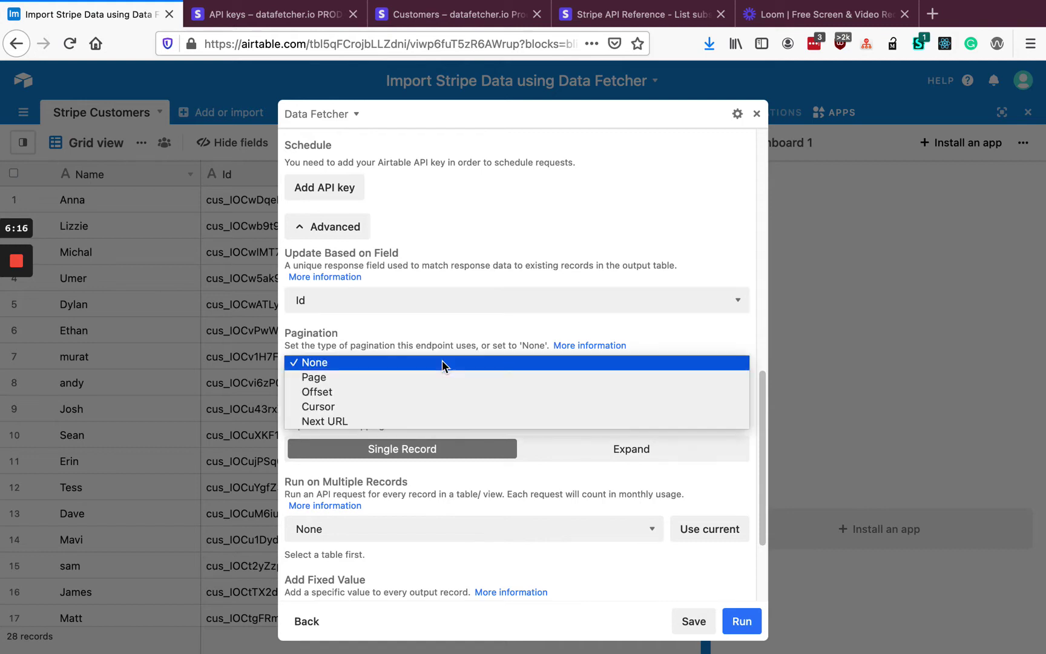
click(428, 406)
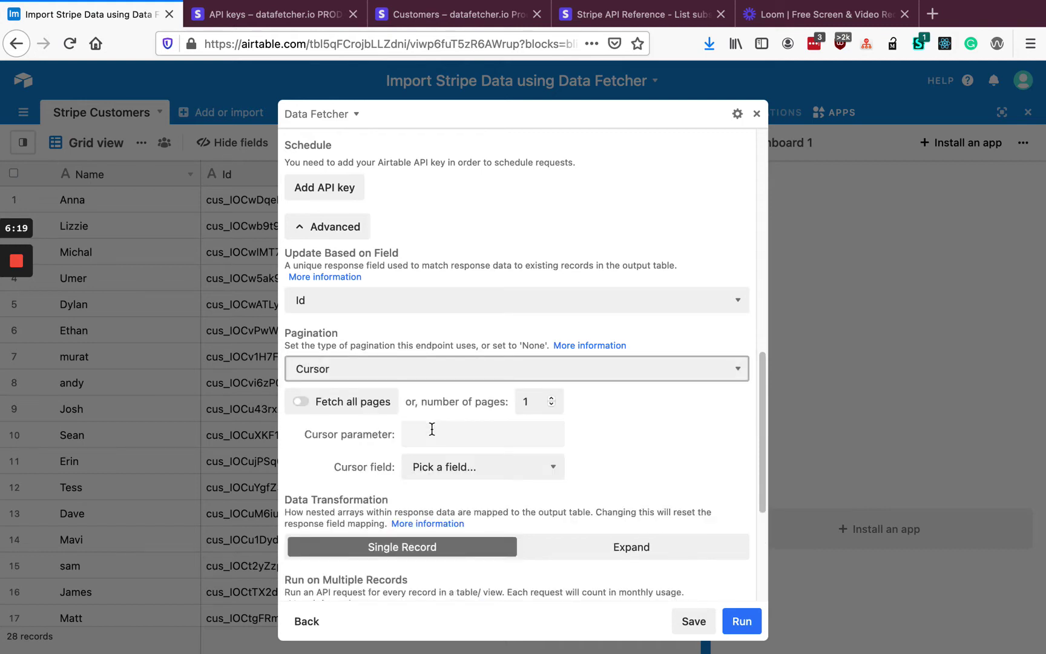
click(368, 407)
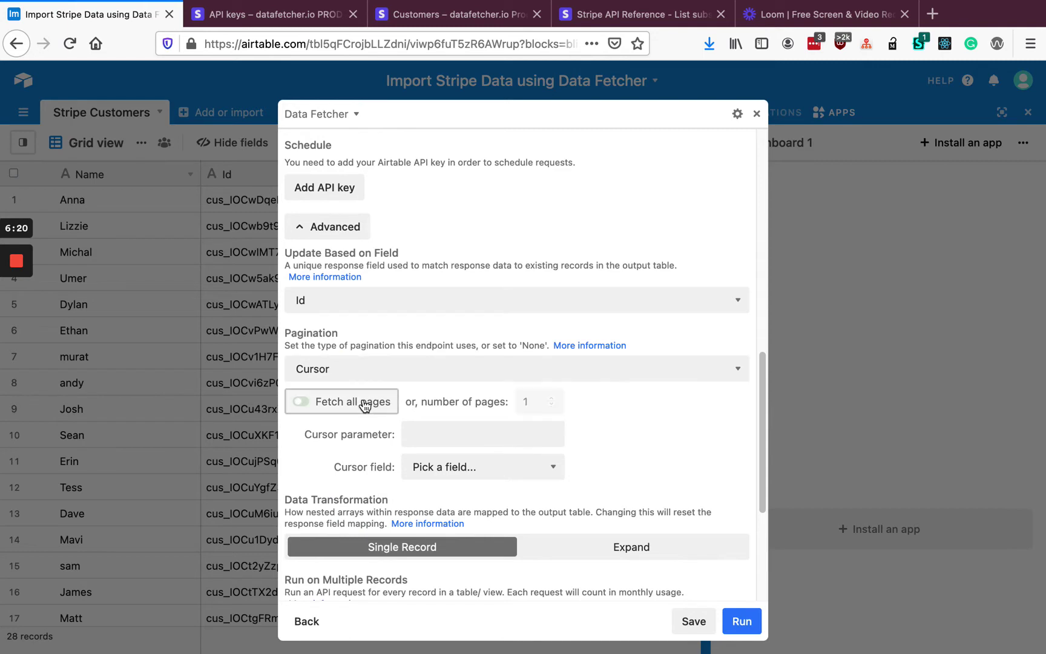
Set the cursor parameter to starting_after and the cursor field to Id, and run the request
click(435, 427)
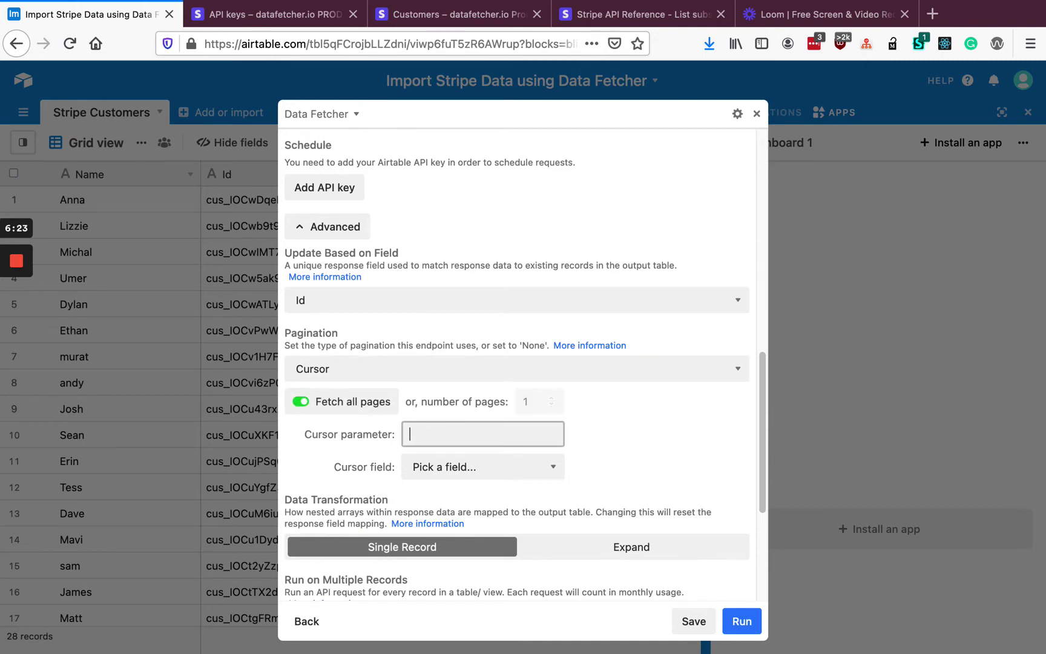
text(starting_after)
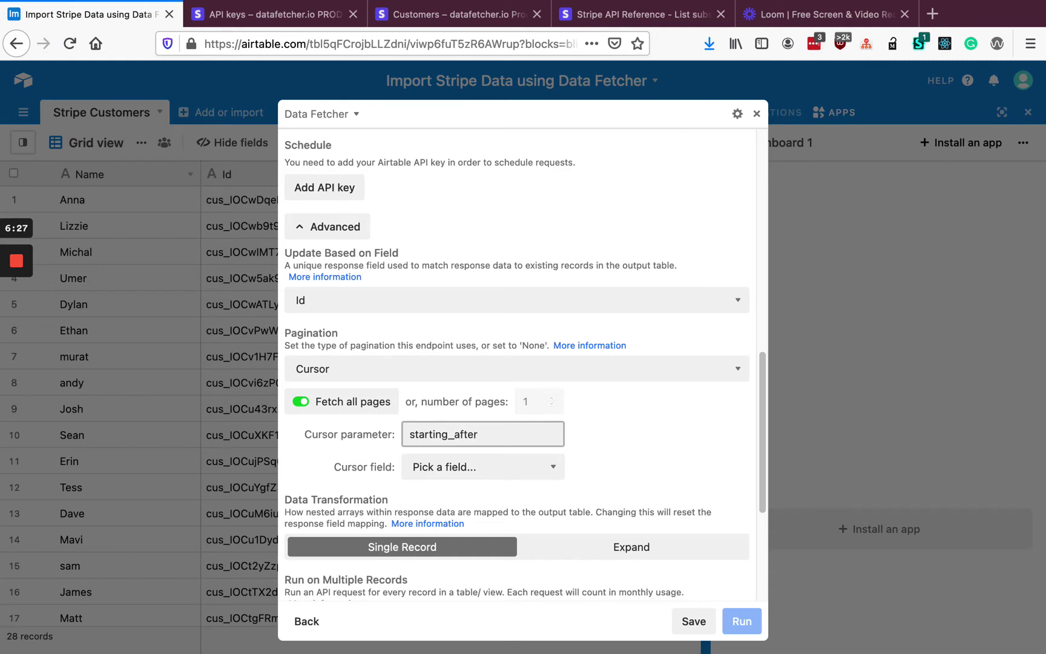
click(470, 472)
click(454, 507)
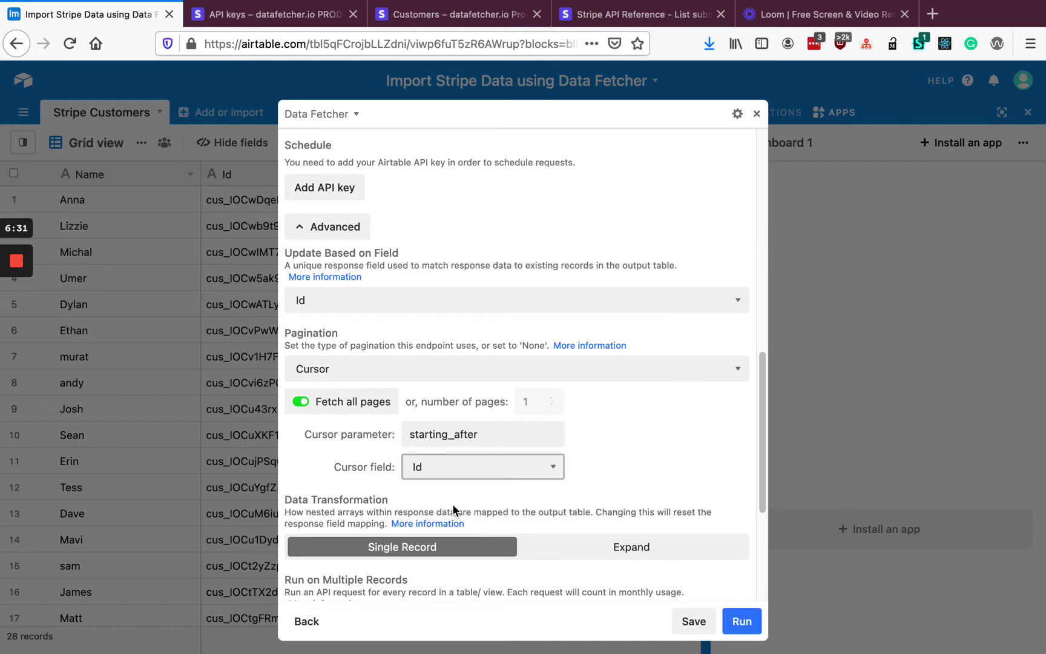
click(733, 622)
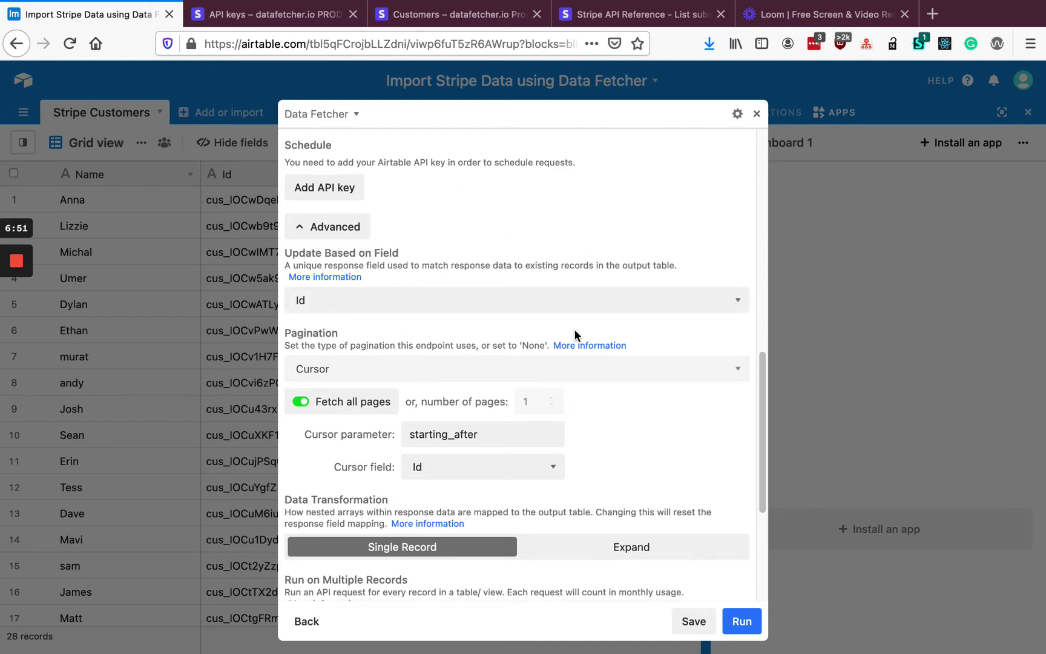
Save the request, shrink Data Fetcher back into the dashboard and return to its list of requests
scroll(575, 328, down, 1)
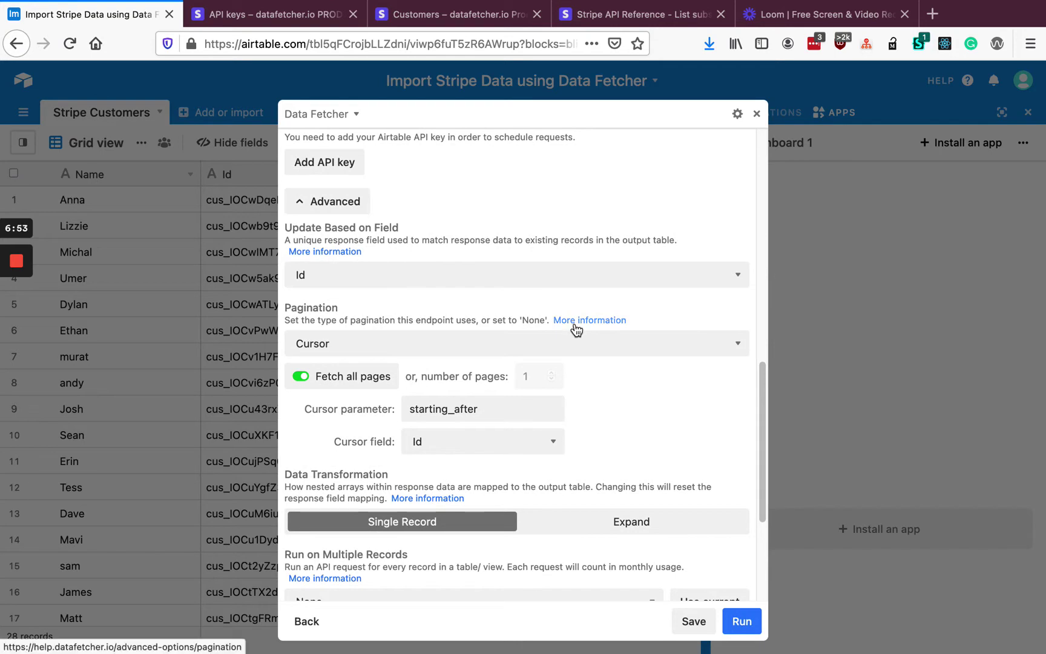
scroll(574, 321, down, 1)
click(697, 620)
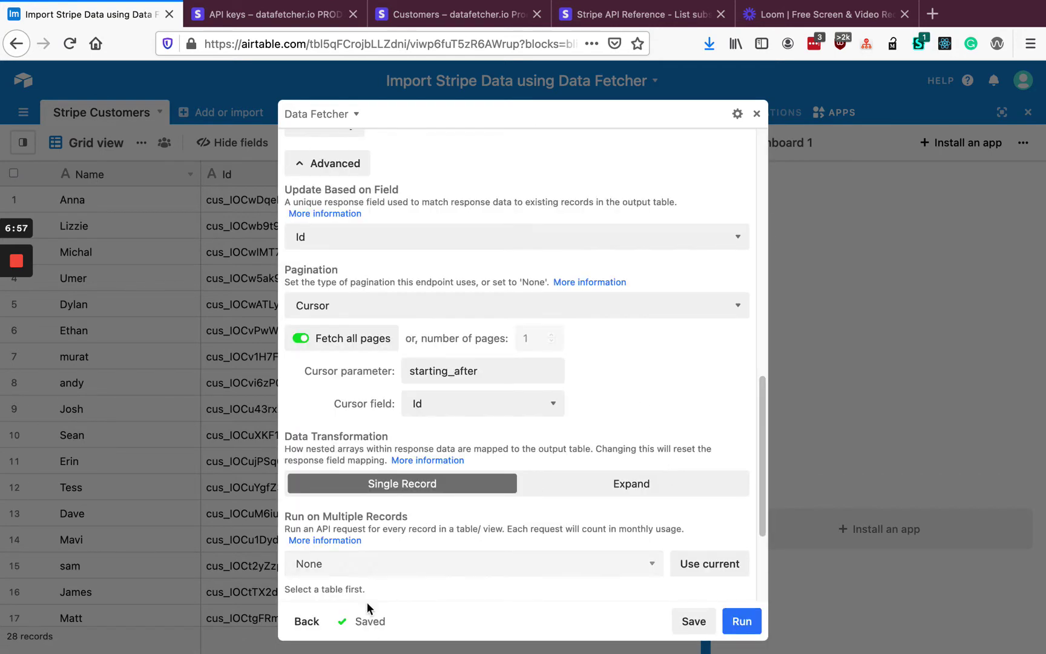
click(756, 115)
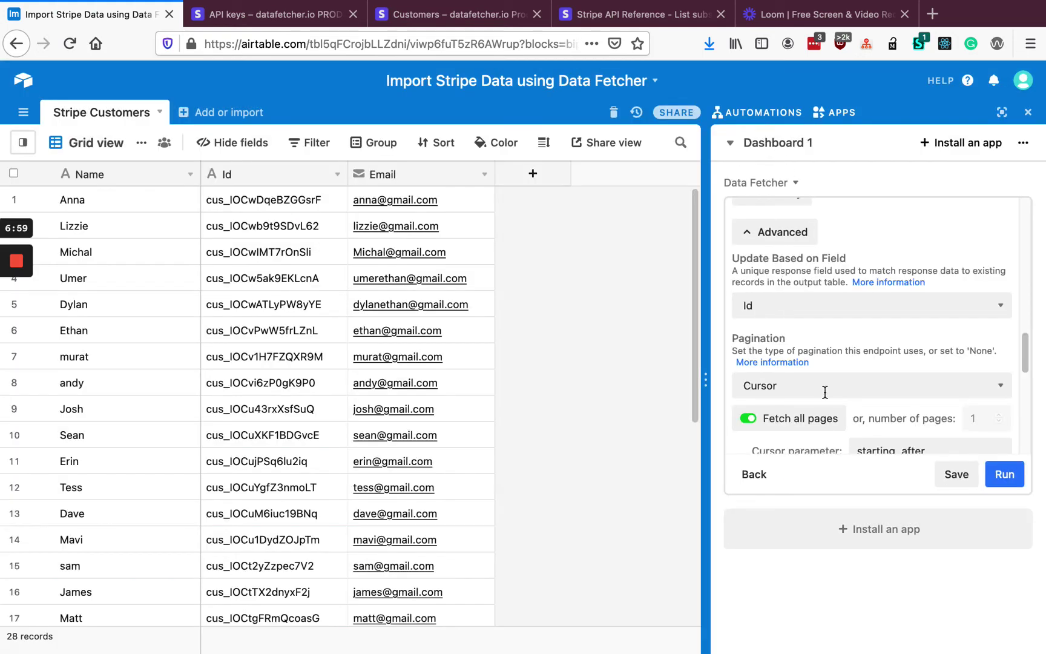
click(749, 477)
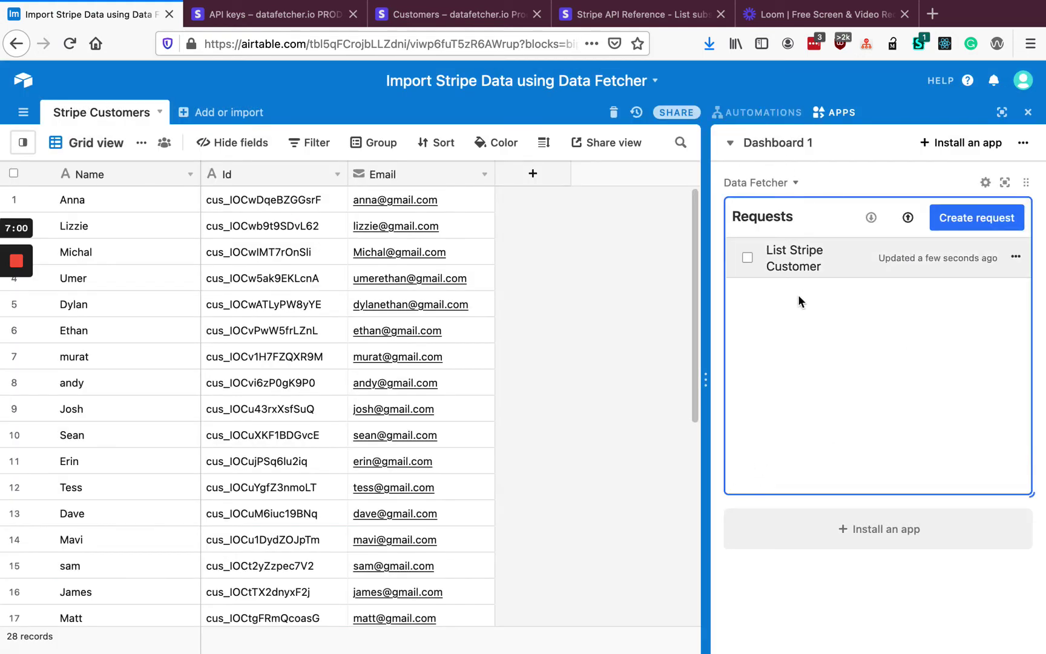
scroll(467, 305, down, 5)
scroll(467, 305, up, 5)
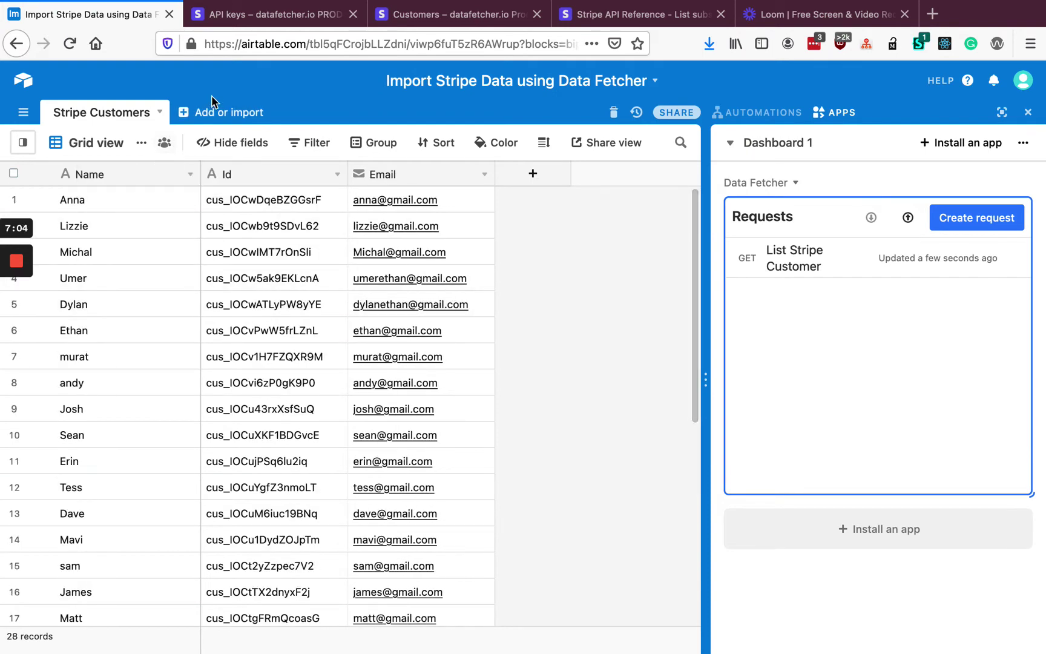
Add an empty table to the base and name it Stripe Subscriptions
click(195, 113)
click(202, 133)
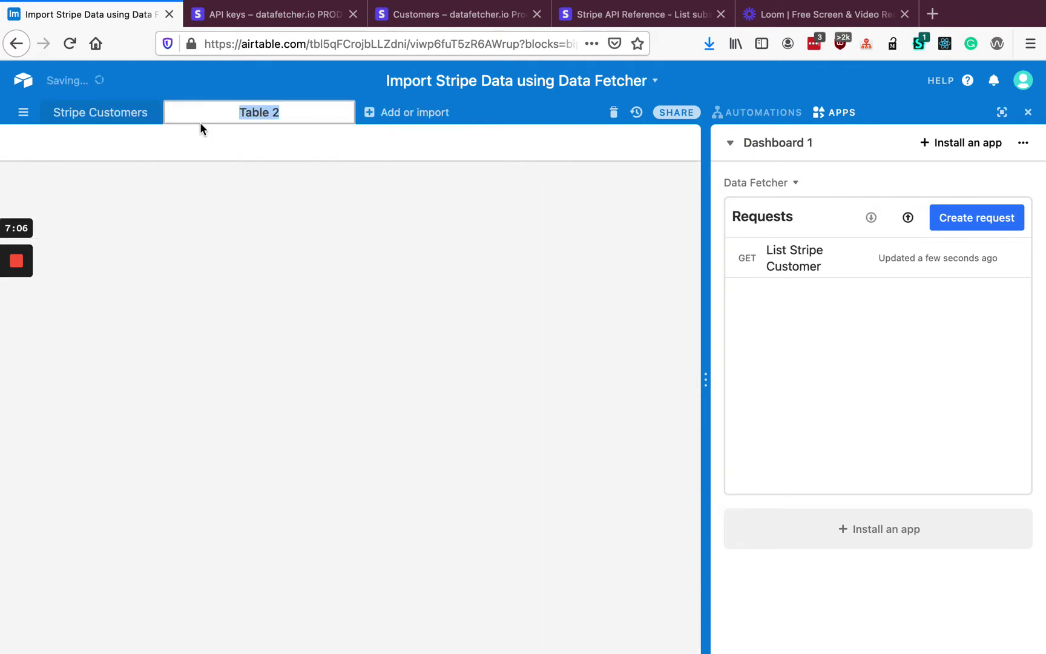
text(Stripe Subscriptions)
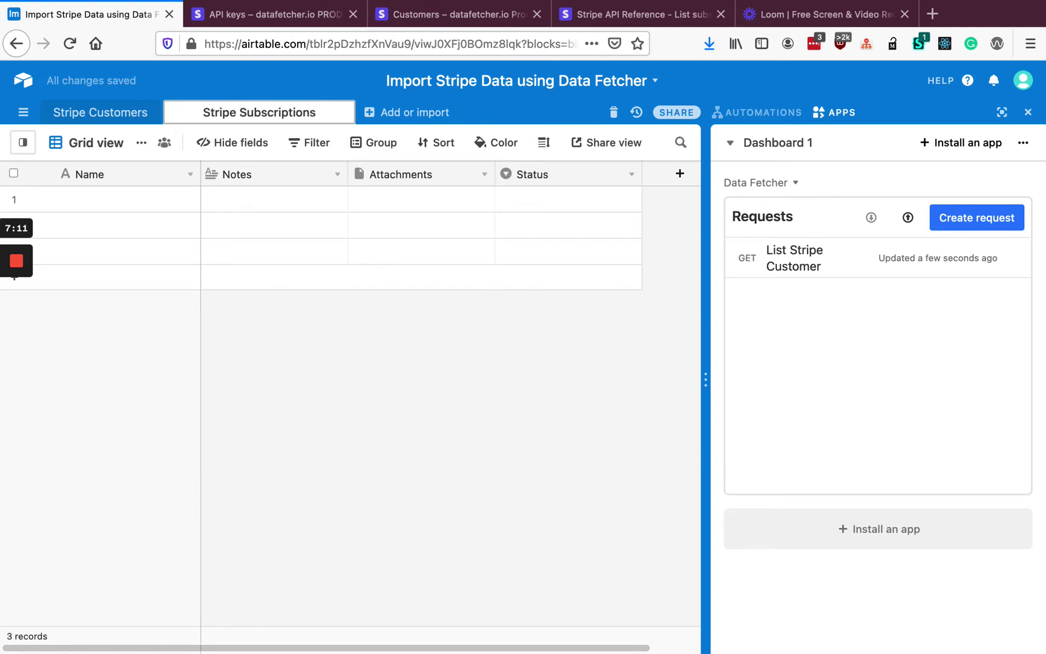
click(277, 326)
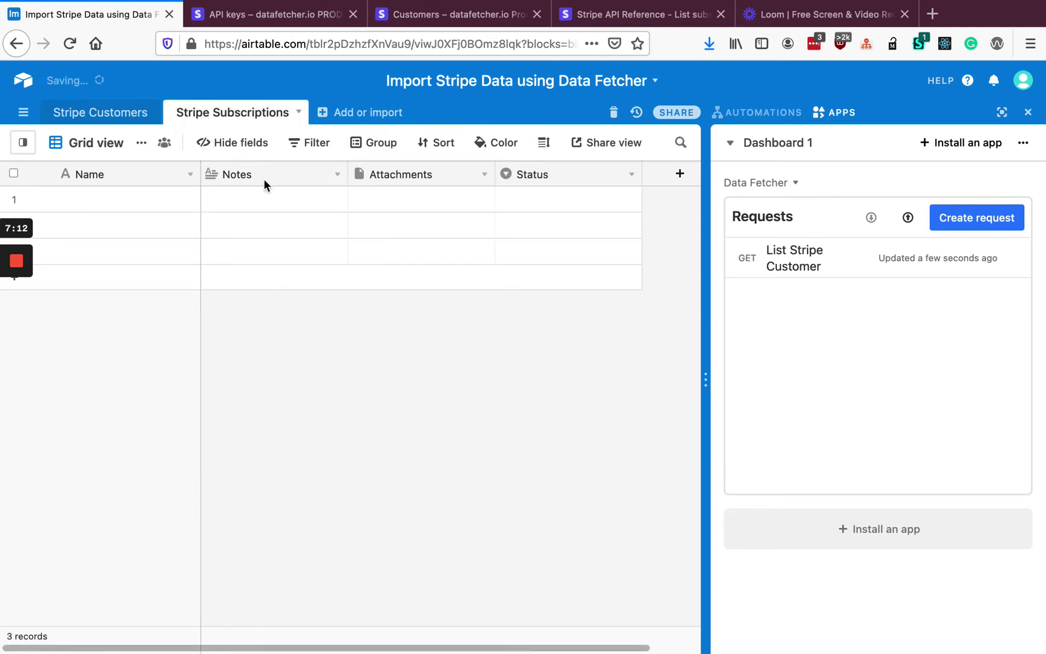
Delete the default Notes, Attachments and Status fields from the Stripe Subscriptions table
right_click(264, 179)
click(288, 532)
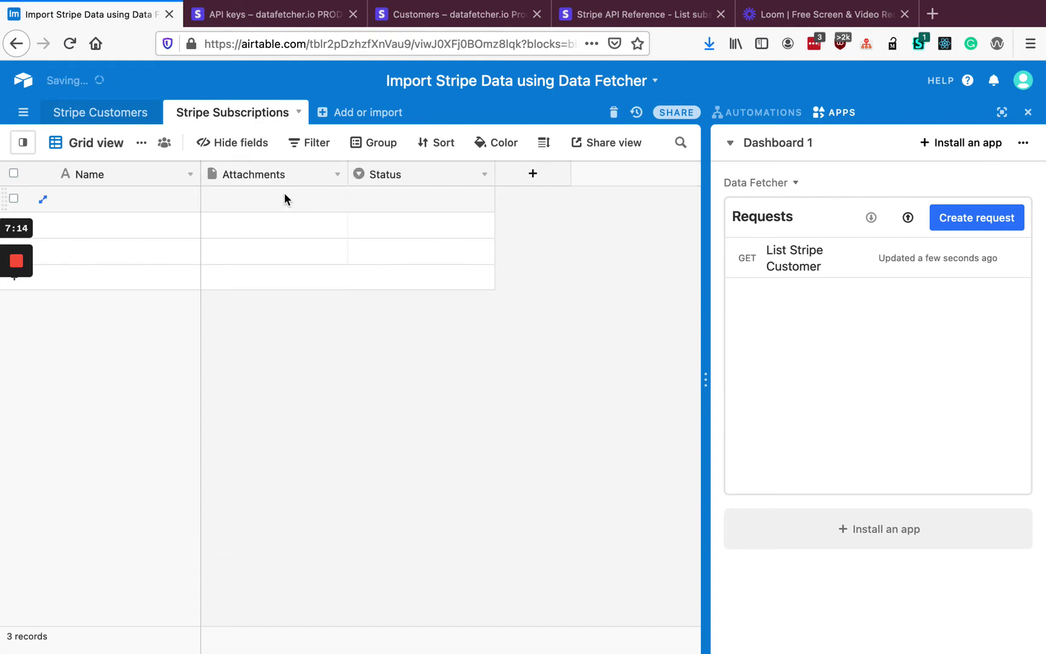
right_click(275, 175)
click(280, 533)
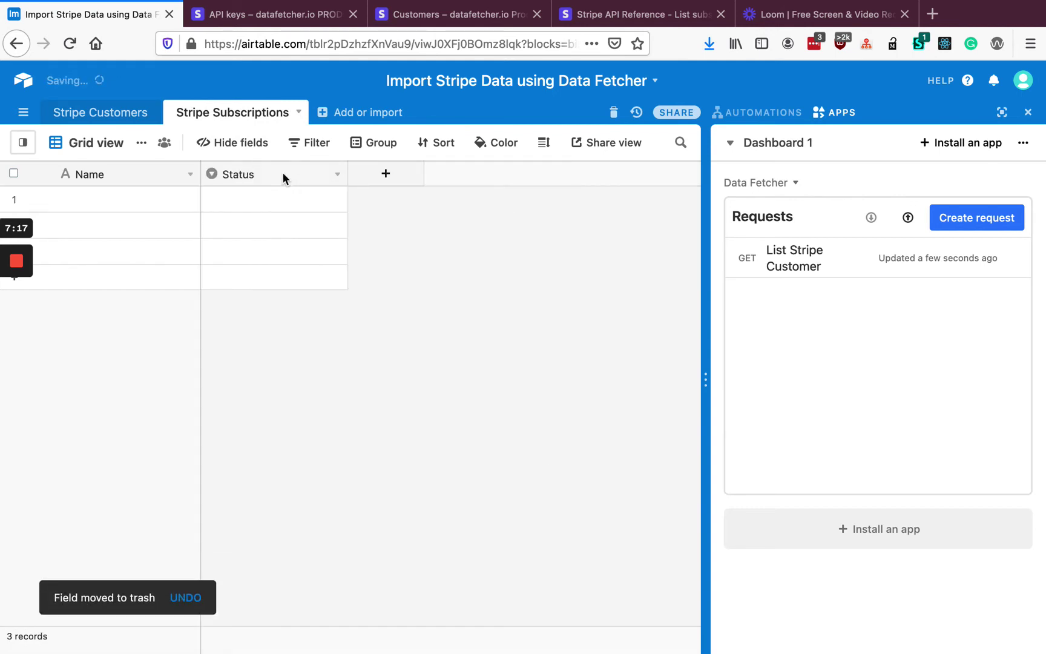
right_click(282, 174)
click(278, 533)
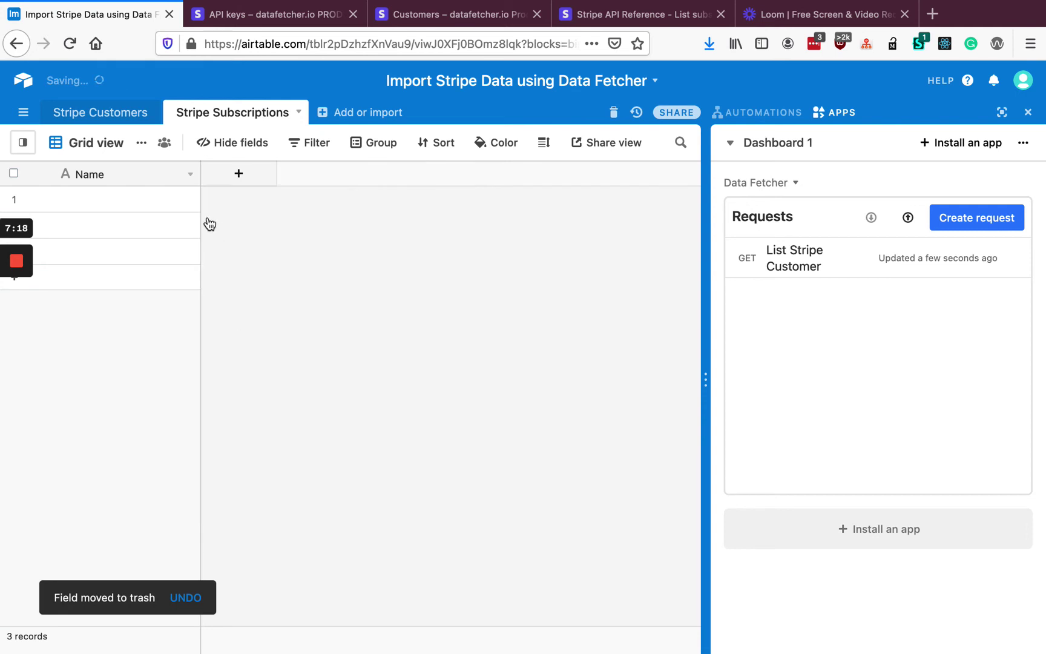
Rename the primary field of the Stripe Subscriptions table as Id, keeping it as single line text
click(146, 174)
double_click(144, 169)
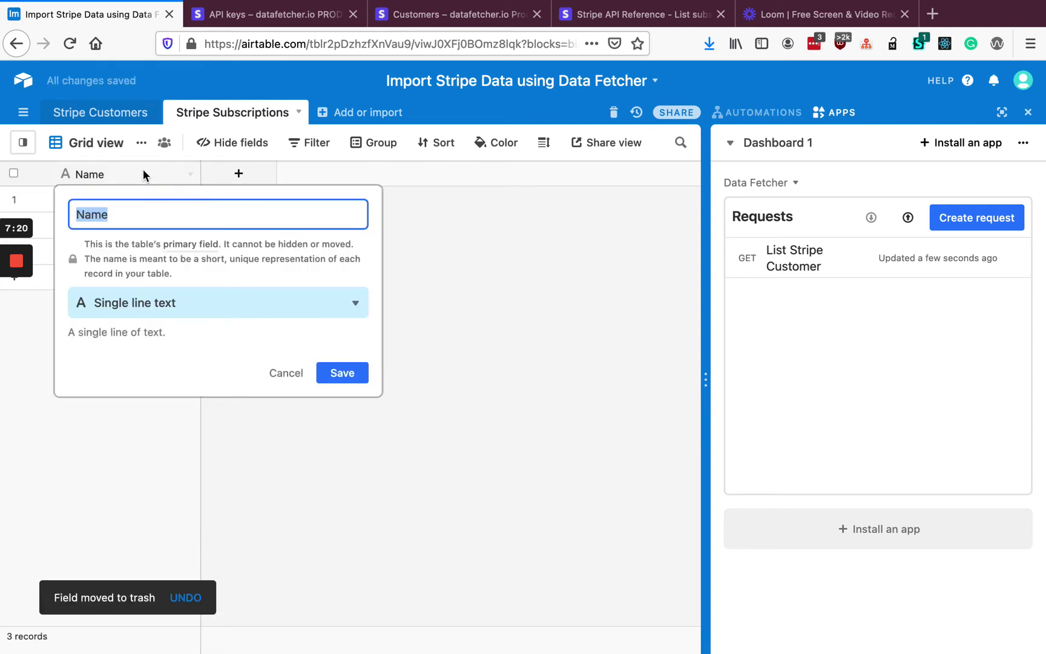
text(Id)
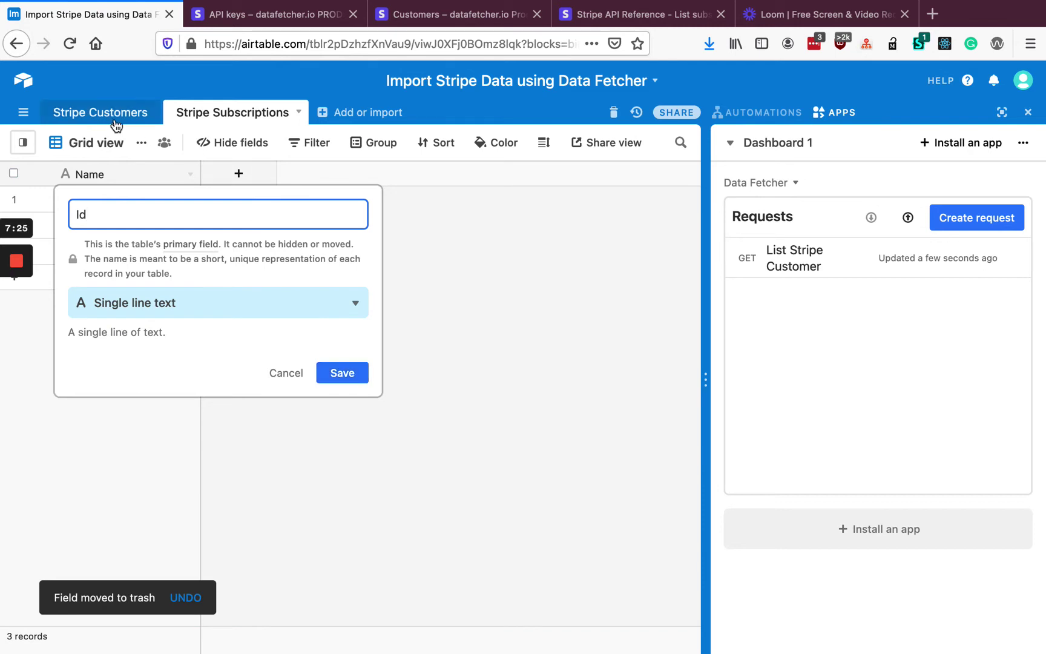
click(354, 382)
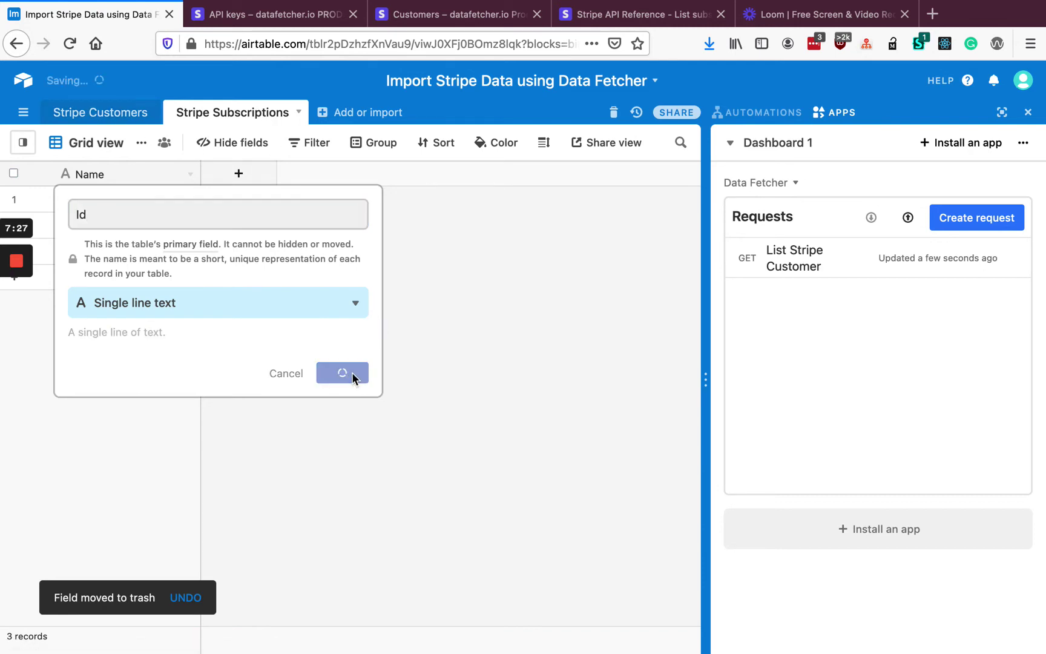
Create a Customer field that links to the Stripe Customers table, with linking to multiple records disallowed
click(237, 174)
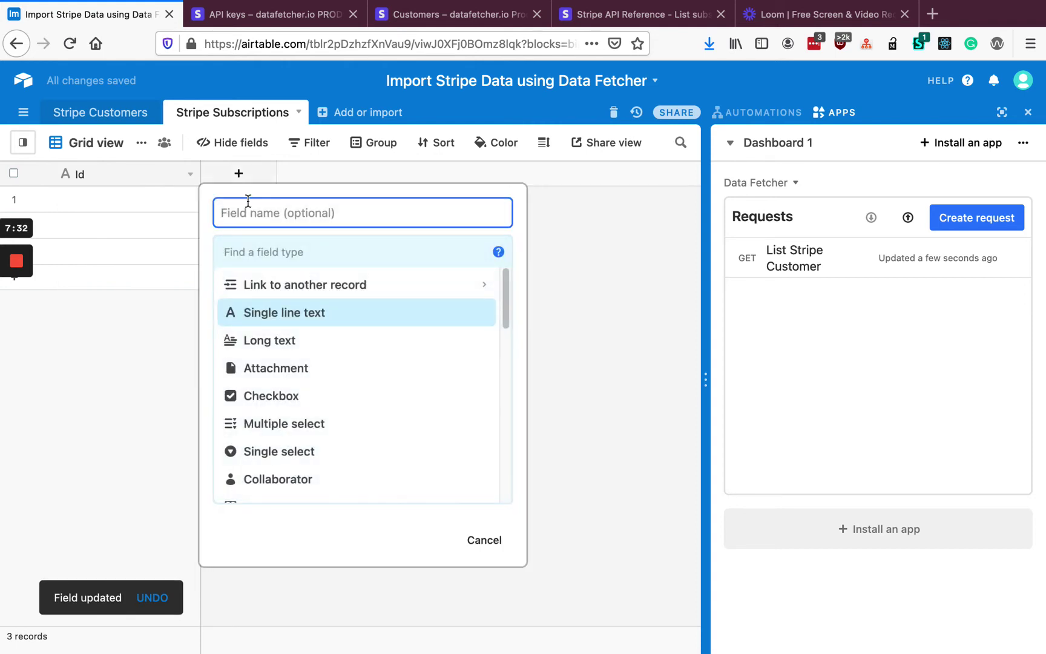
text(Customer)
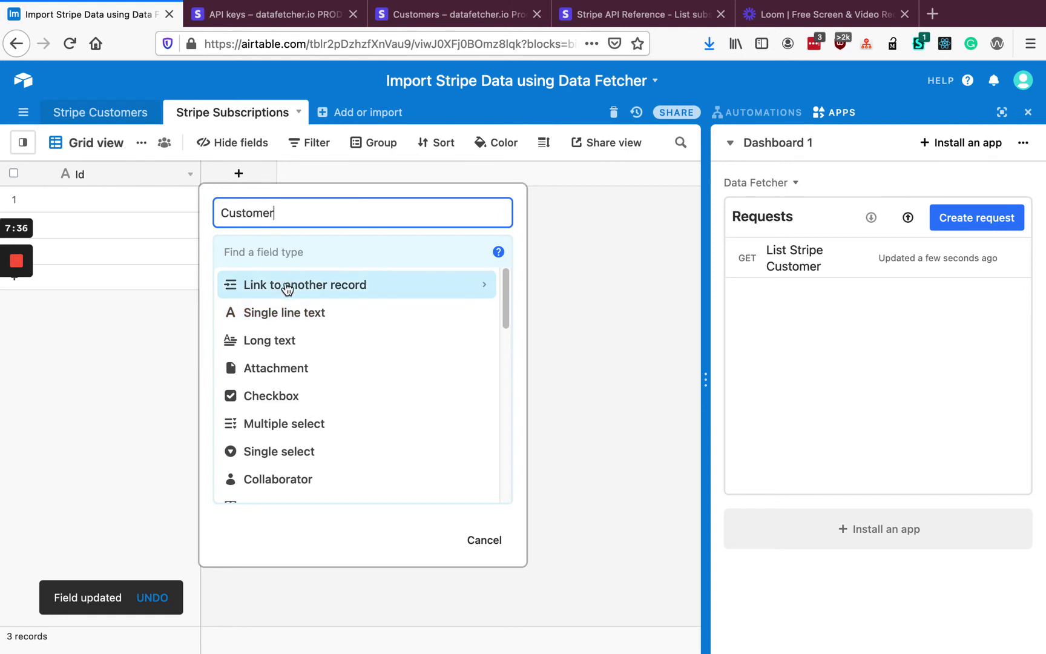
click(283, 285)
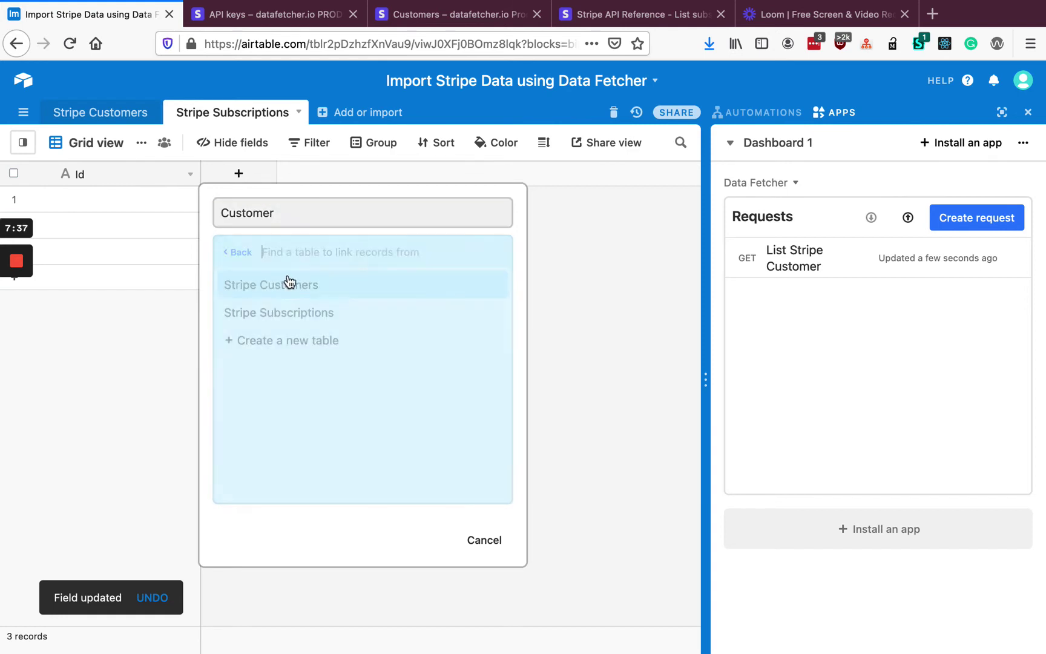
click(288, 289)
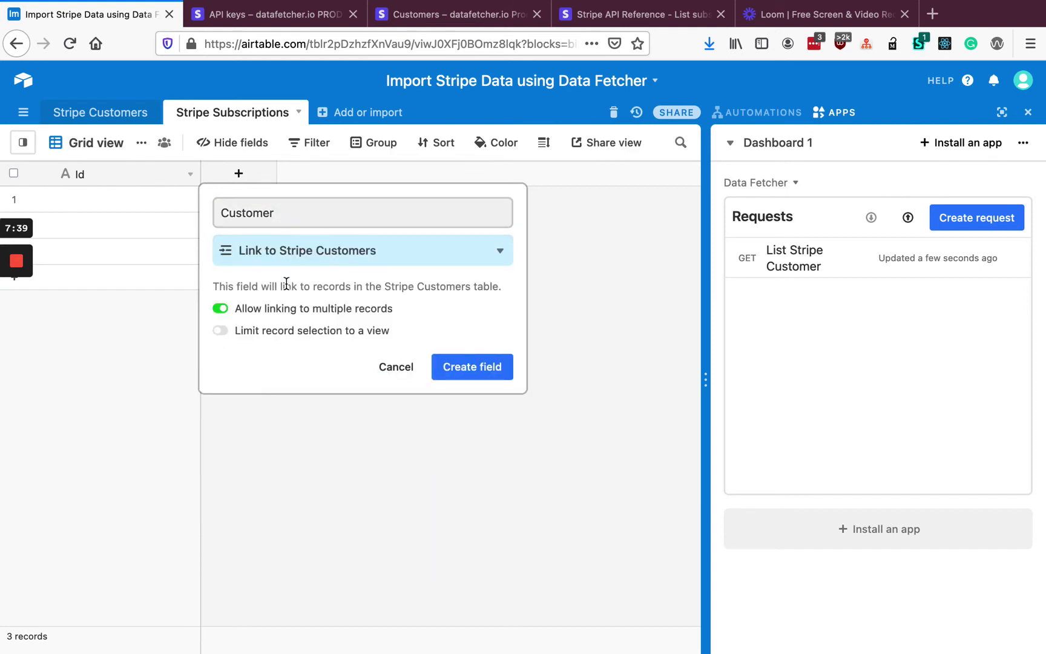
click(299, 311)
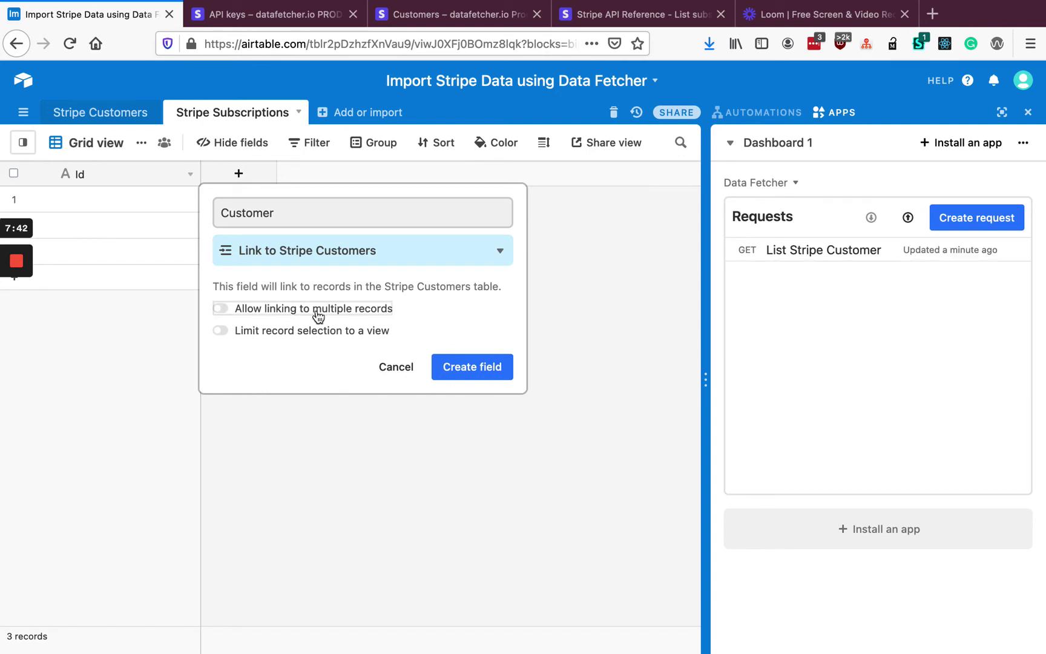
click(447, 363)
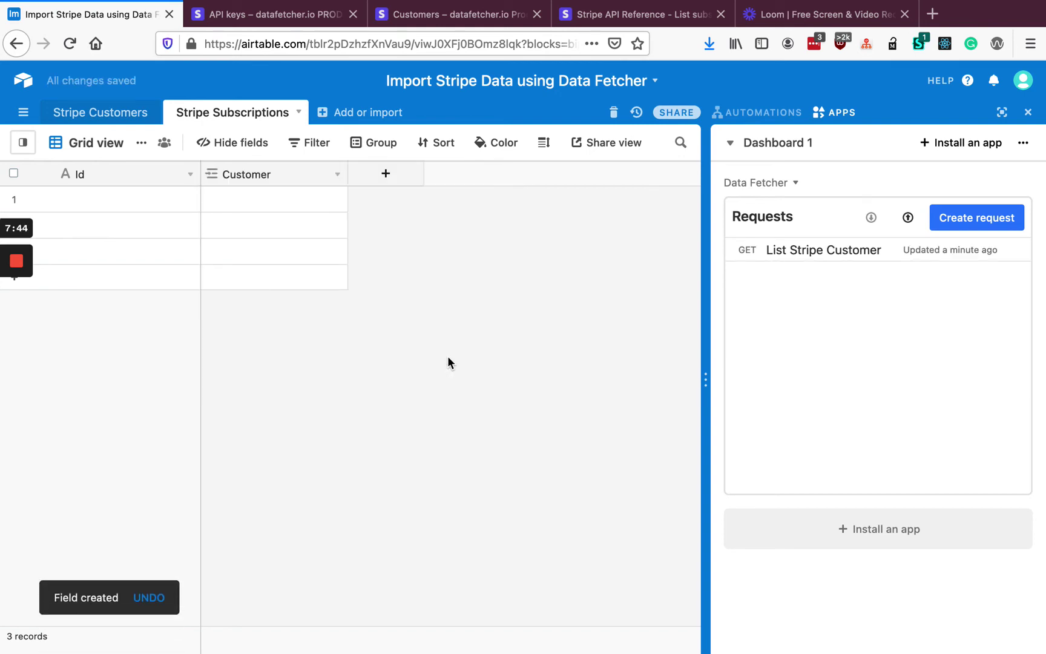
Look up the List subscriptions endpoint and its sample response in the Stripe API reference
click(612, 17)
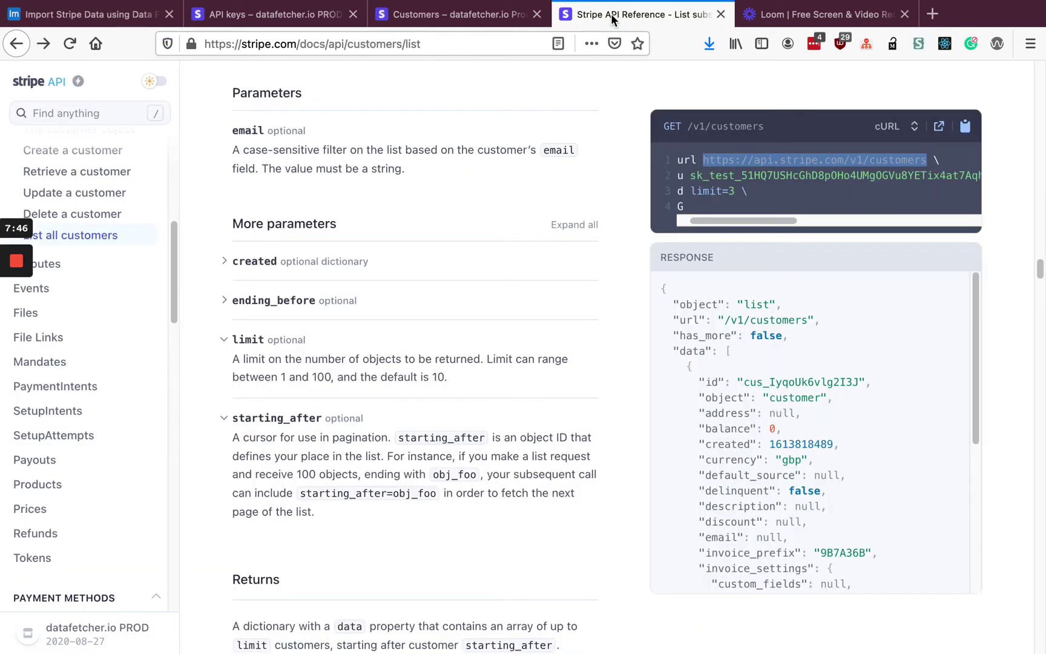
scroll(98, 319, down, 10)
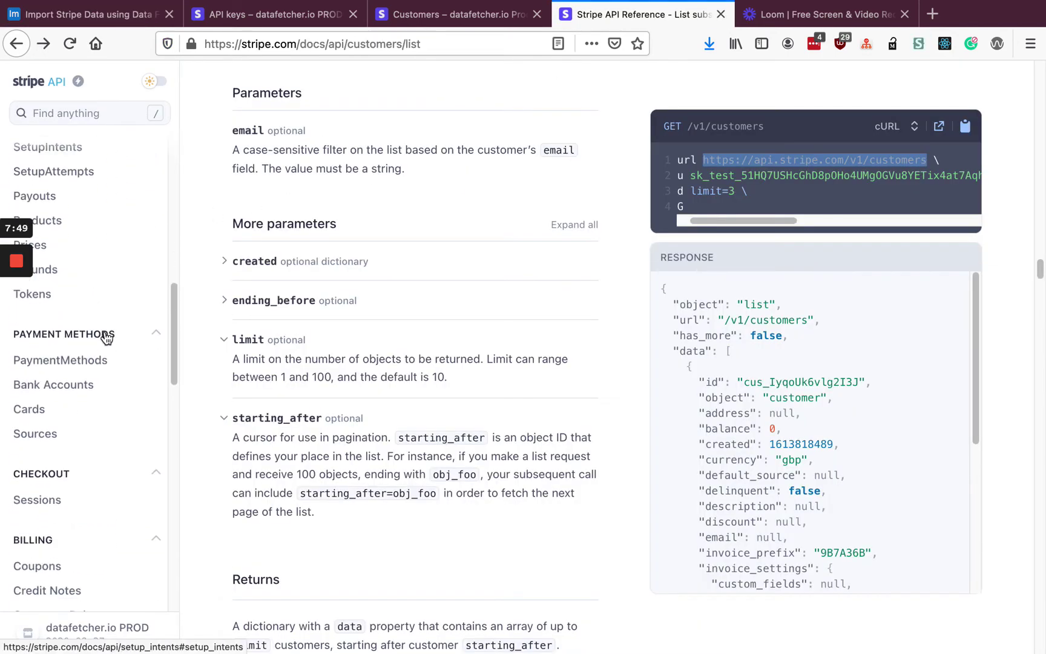
scroll(108, 334, down, 10)
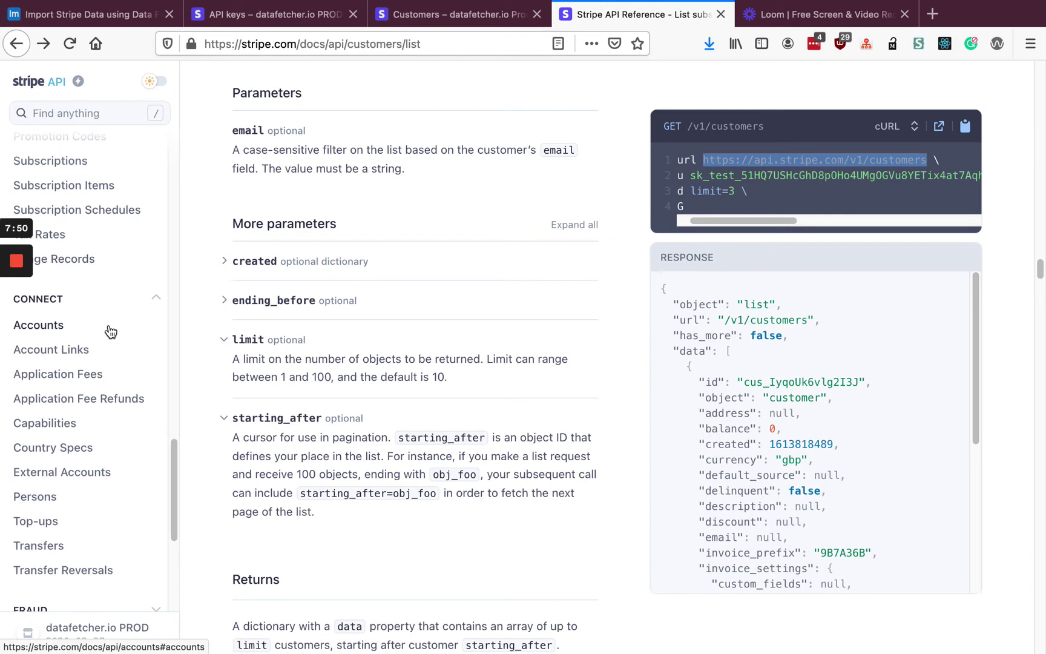
scroll(109, 330, up, 8)
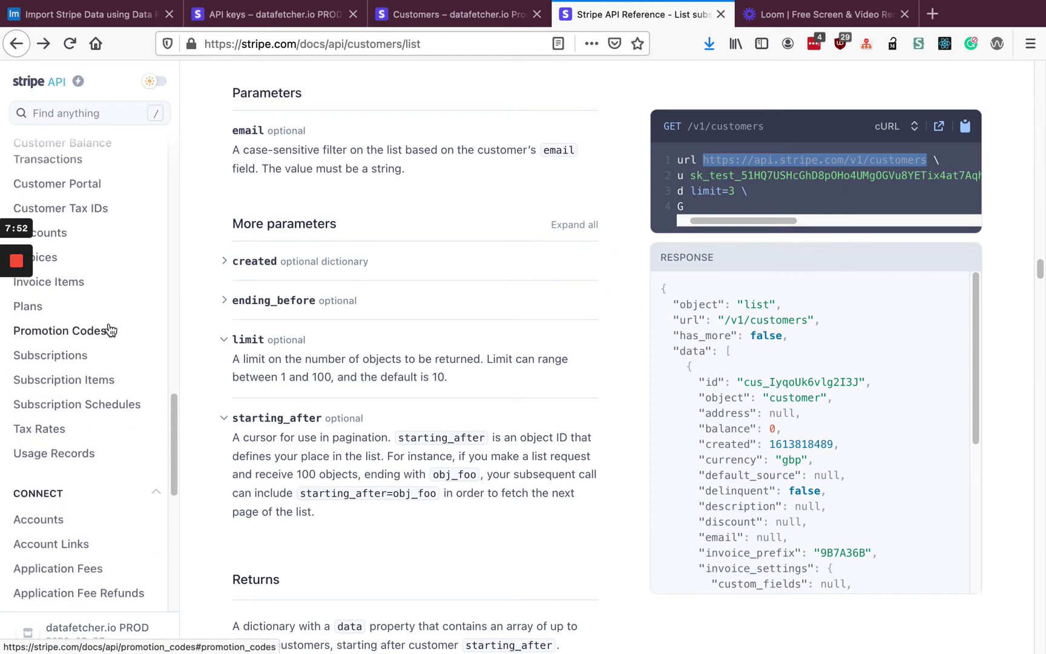
click(86, 423)
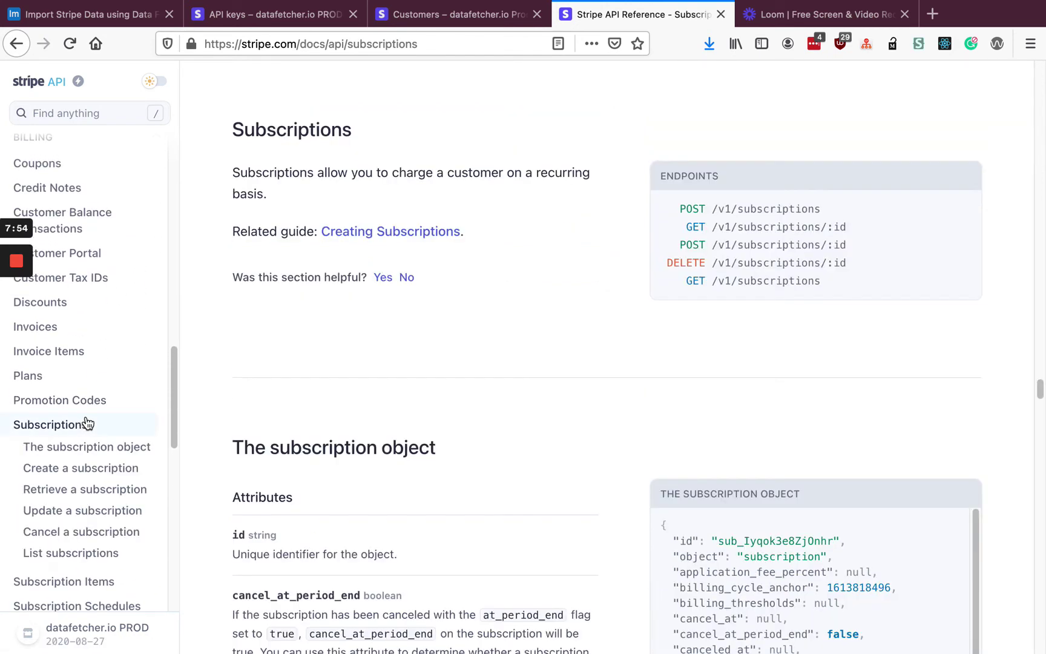
click(787, 286)
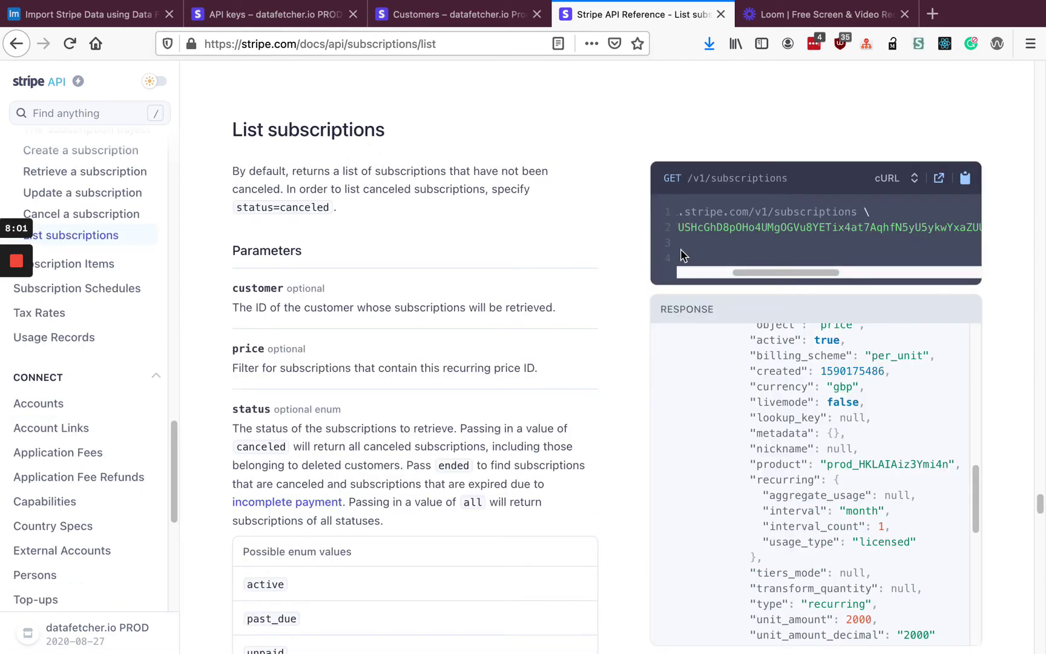
scroll(749, 358, up, 10)
scroll(556, 340, down, 5)
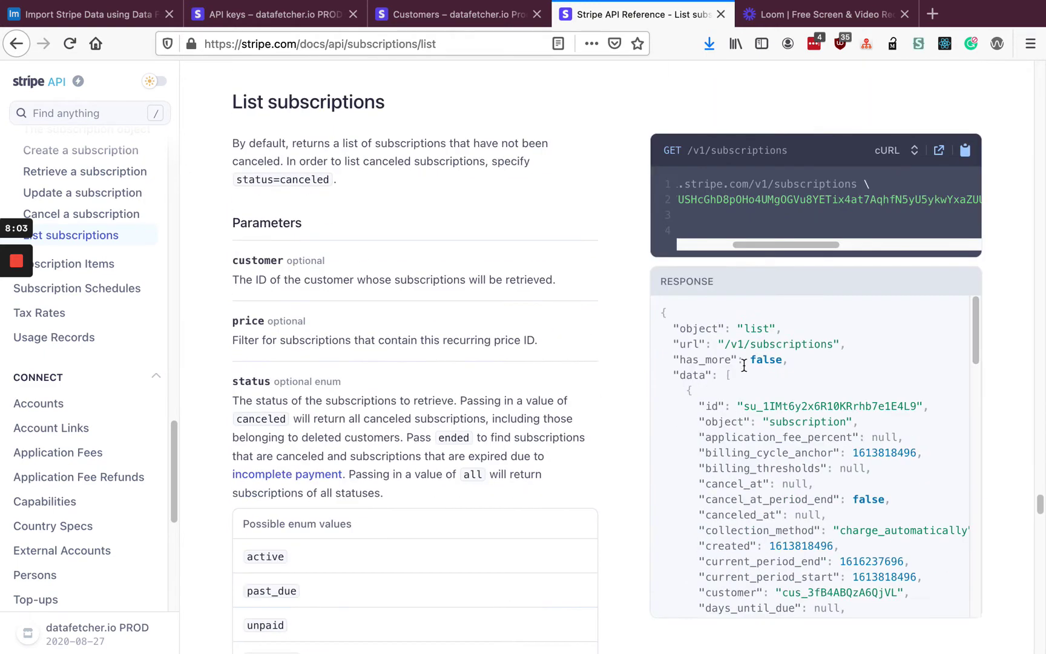
double_click(808, 183)
Switch back to Airtable, duplicate the List Stripe Customer request in Data Fetcher and open the copy
click(115, 17)
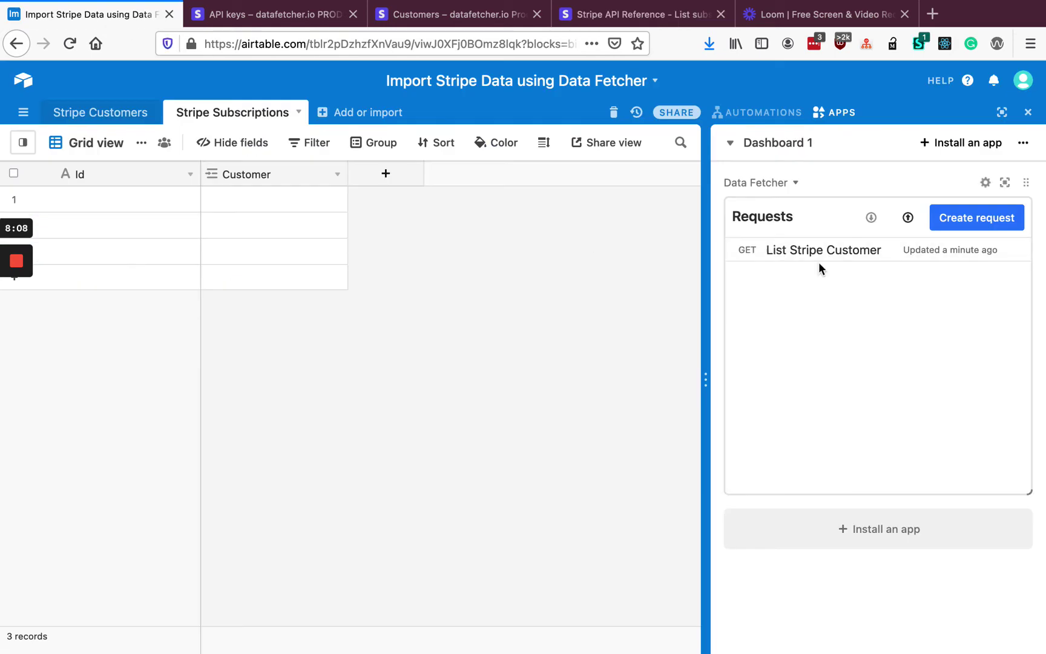
click(1005, 182)
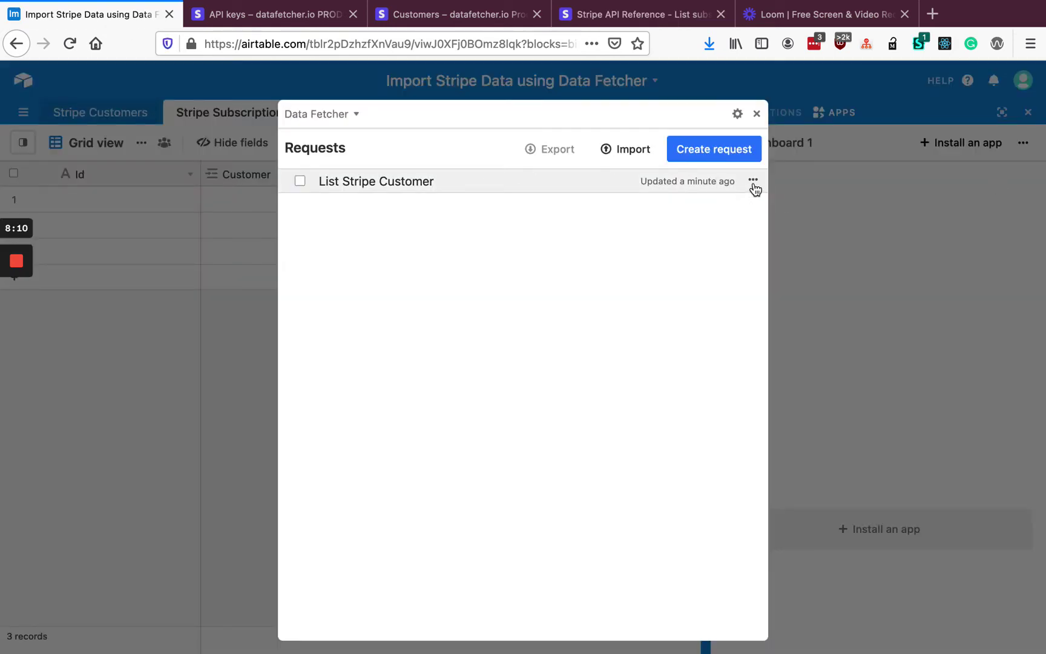
click(754, 181)
click(743, 221)
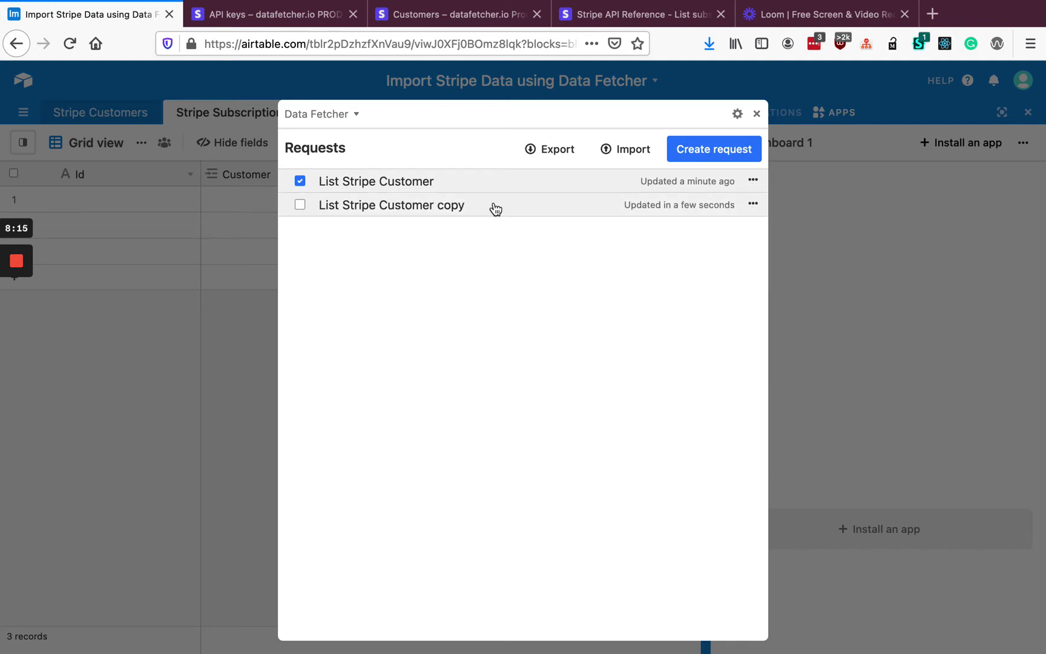
click(495, 209)
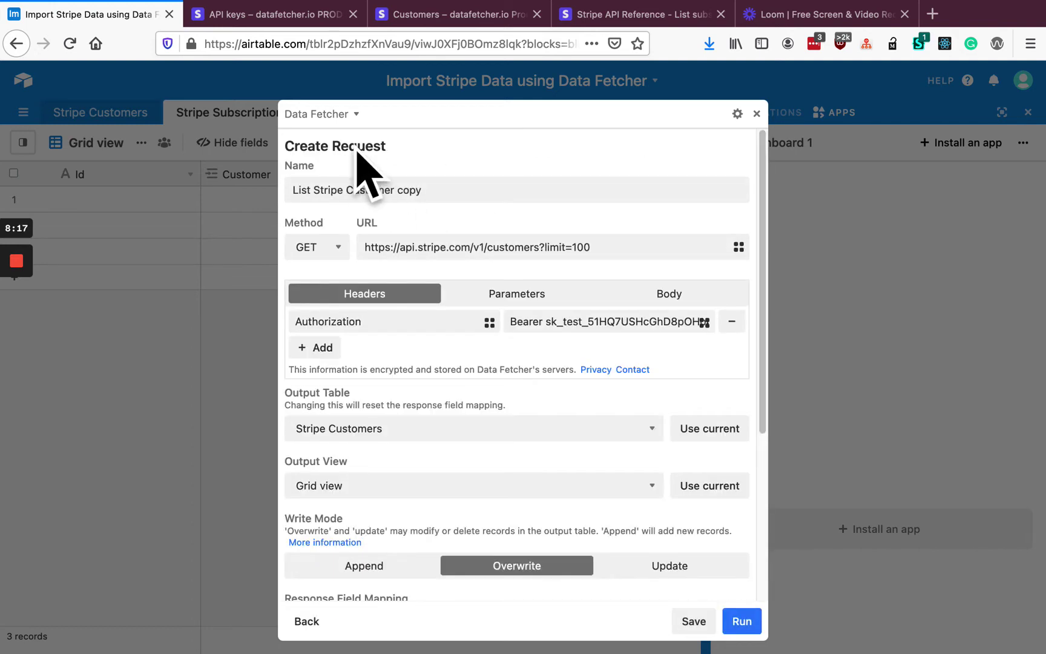
drag(346, 191, 440, 191)
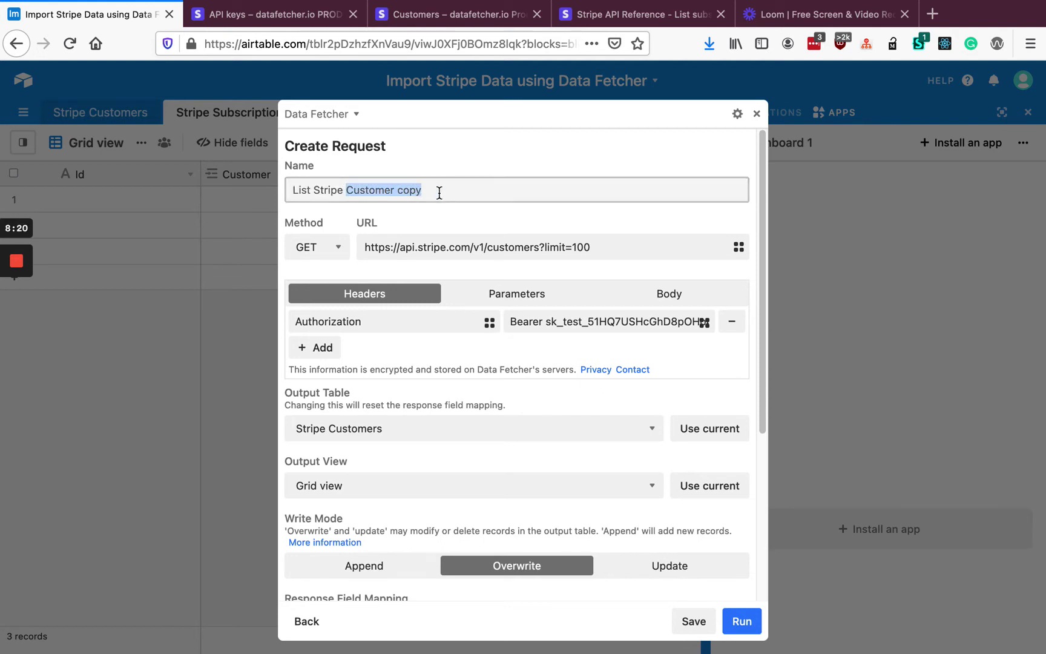
text(Subscriptions)
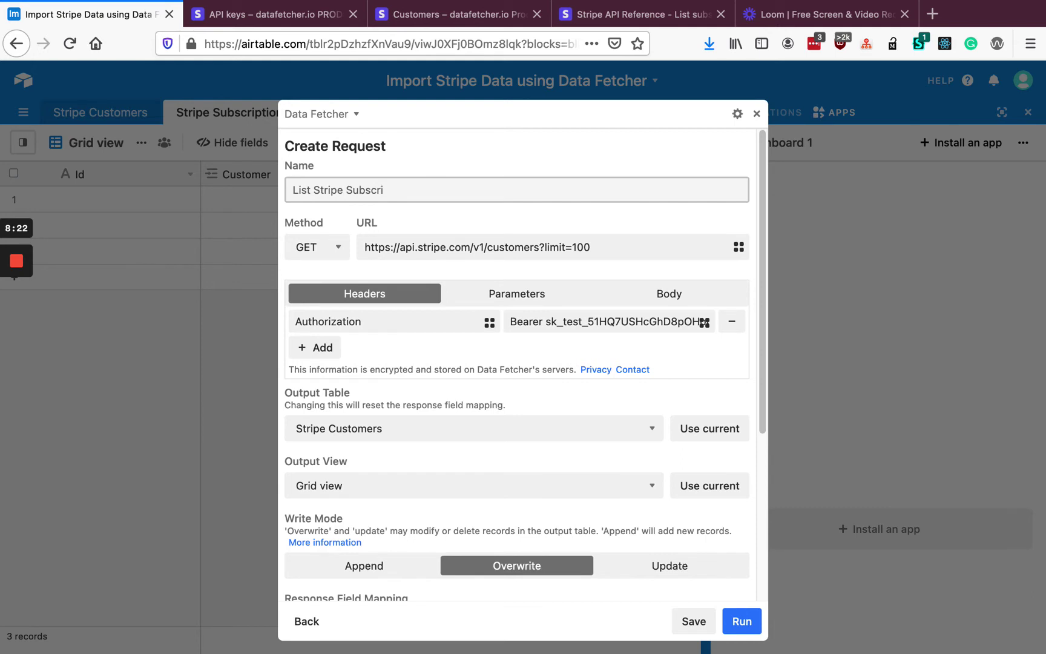
double_click(504, 245)
text(subscriptions)
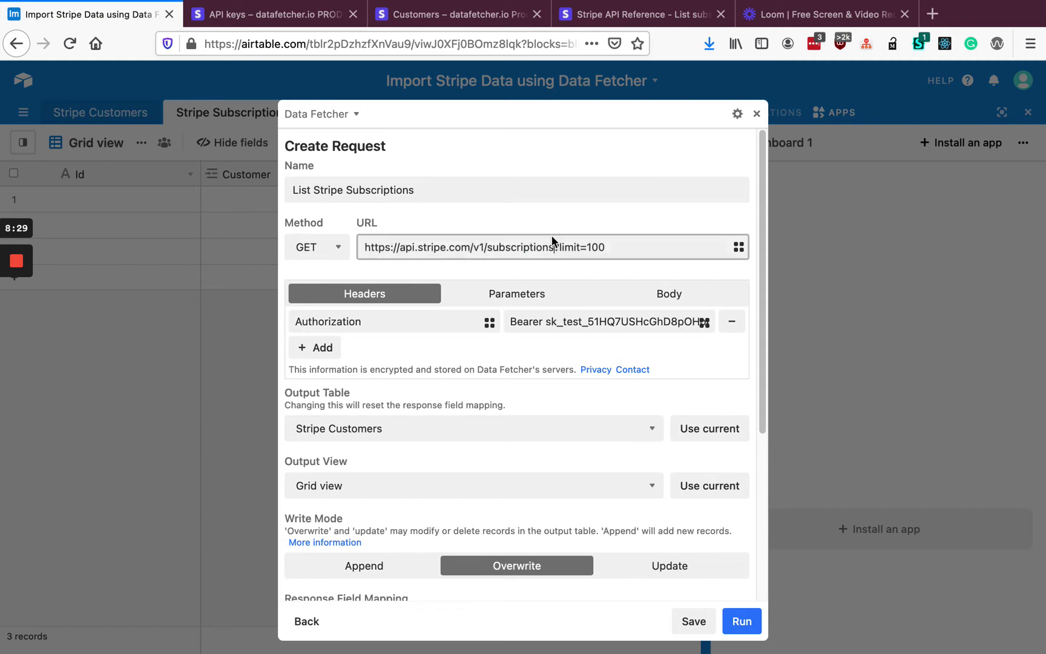
click(524, 297)
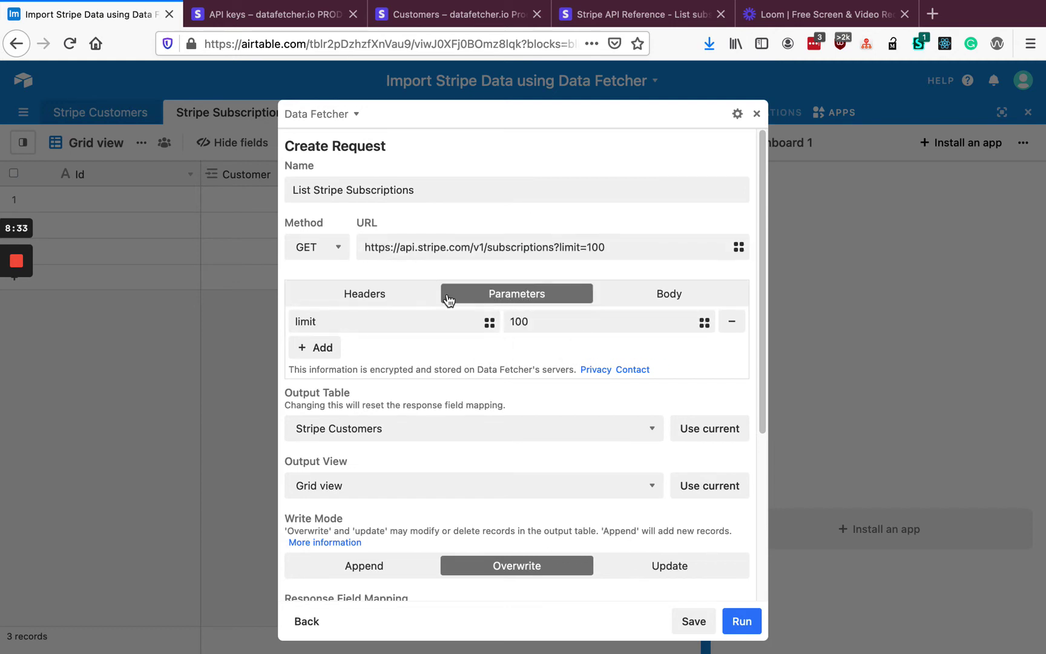
click(412, 296)
Set the request's output table to Stripe Subscriptions and run the request
scroll(460, 266, down, 1)
scroll(459, 266, down, 2)
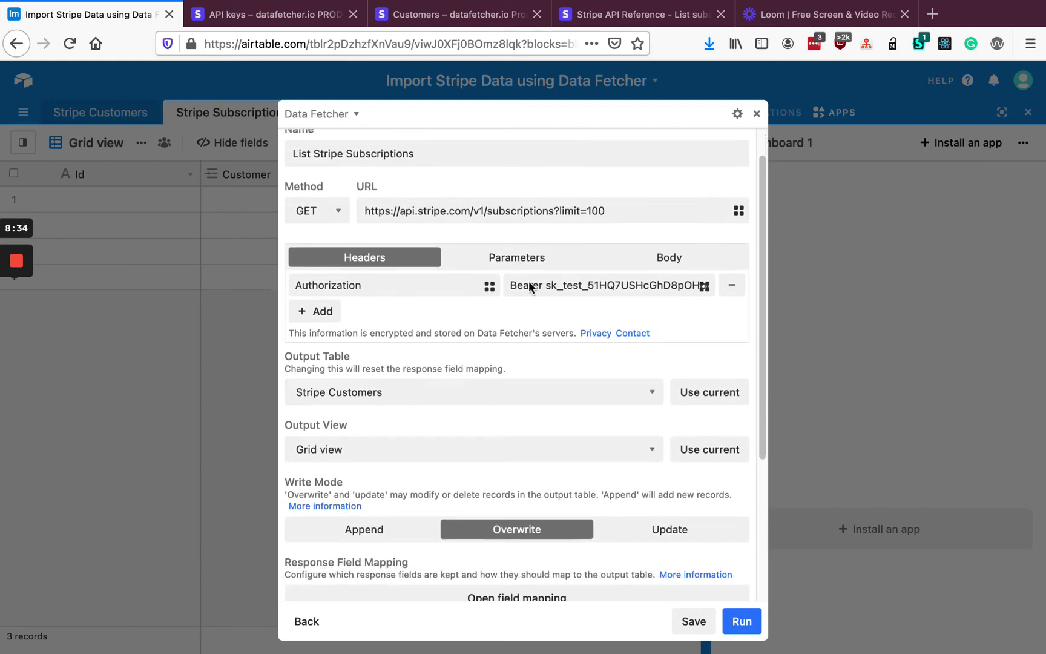
click(723, 390)
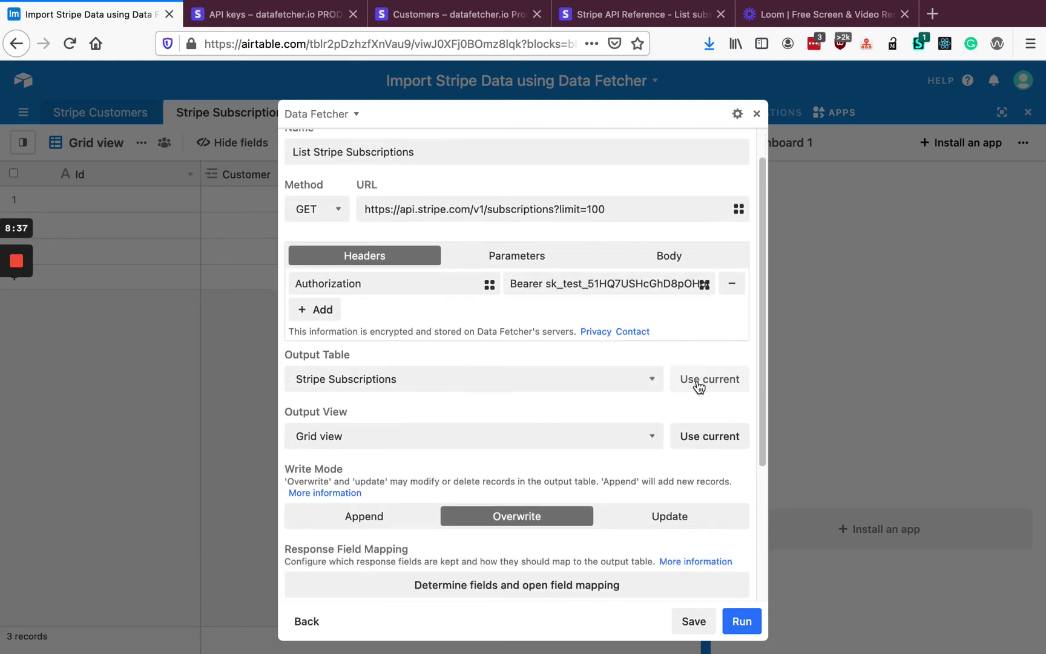
scroll(416, 343, down, 2)
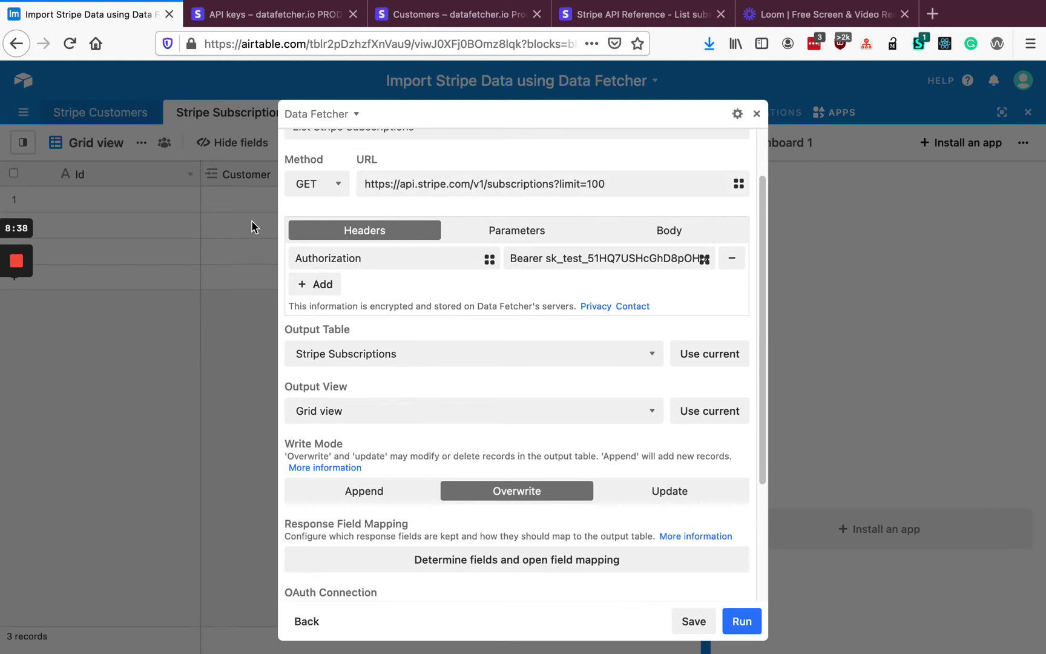
scroll(685, 293, down, 1)
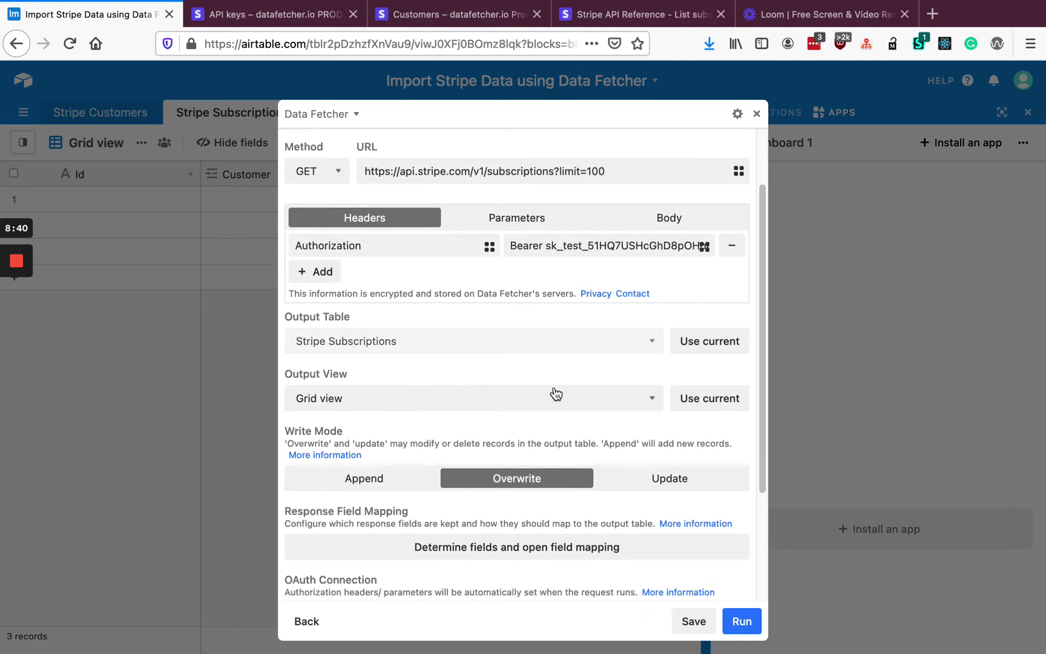
scroll(556, 393, down, 10)
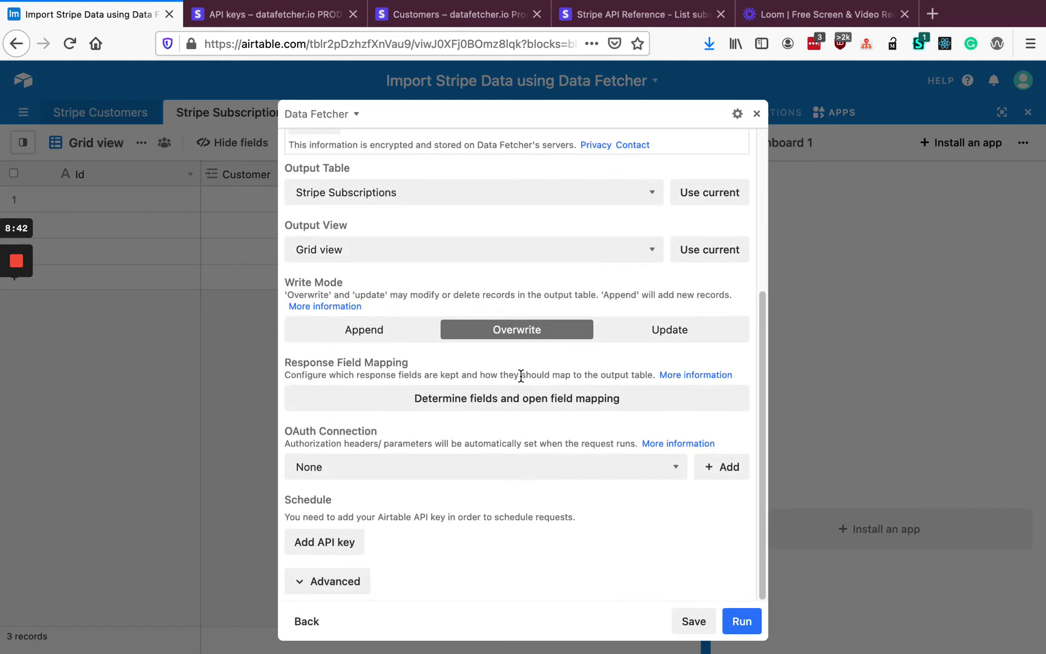
click(741, 622)
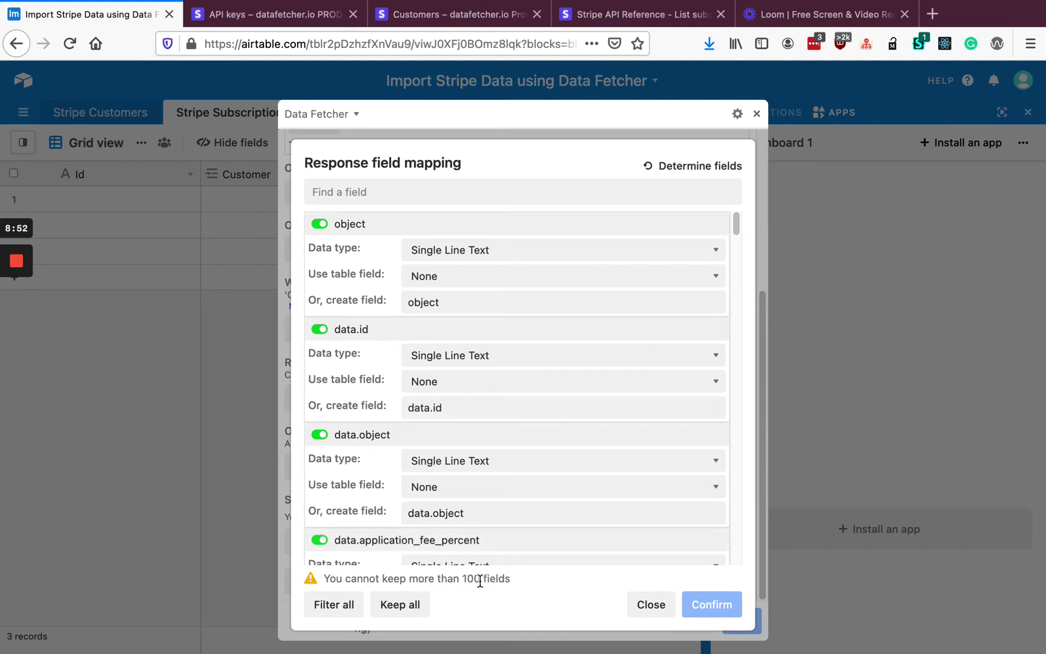
Filter out all response fields, then keep only data.id and map it to the table's Id field
click(339, 608)
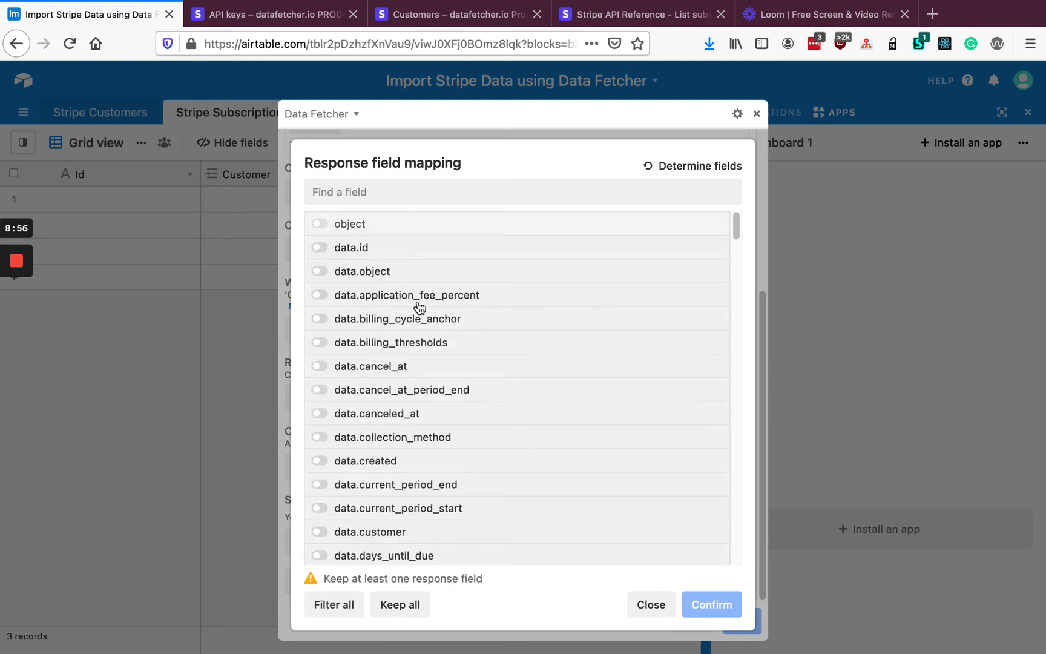
click(406, 255)
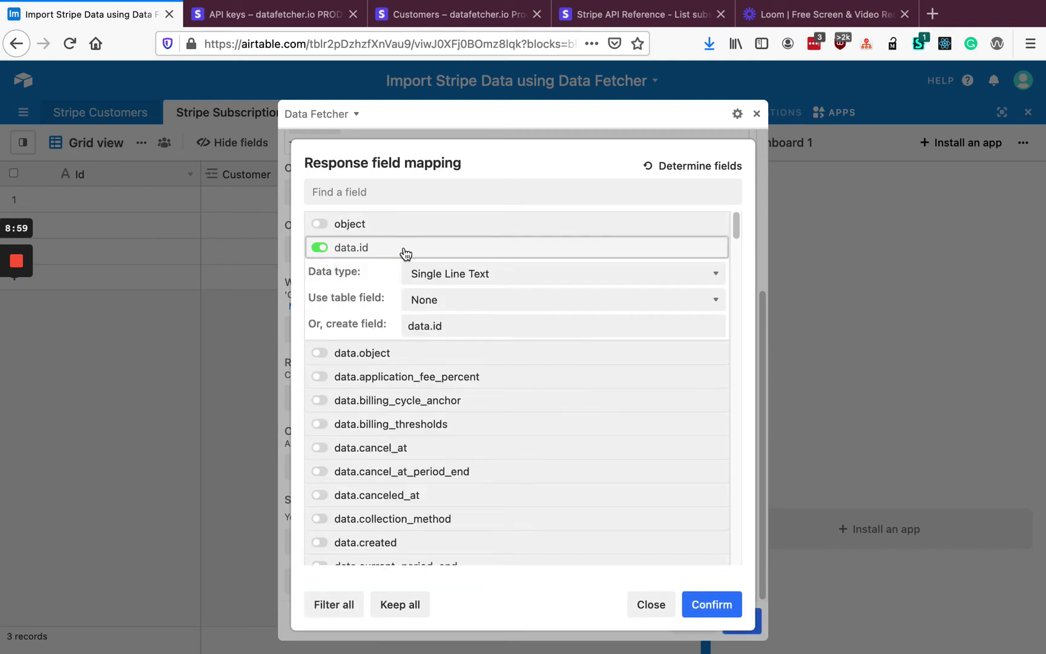
click(470, 304)
click(469, 303)
click(466, 303)
click(469, 310)
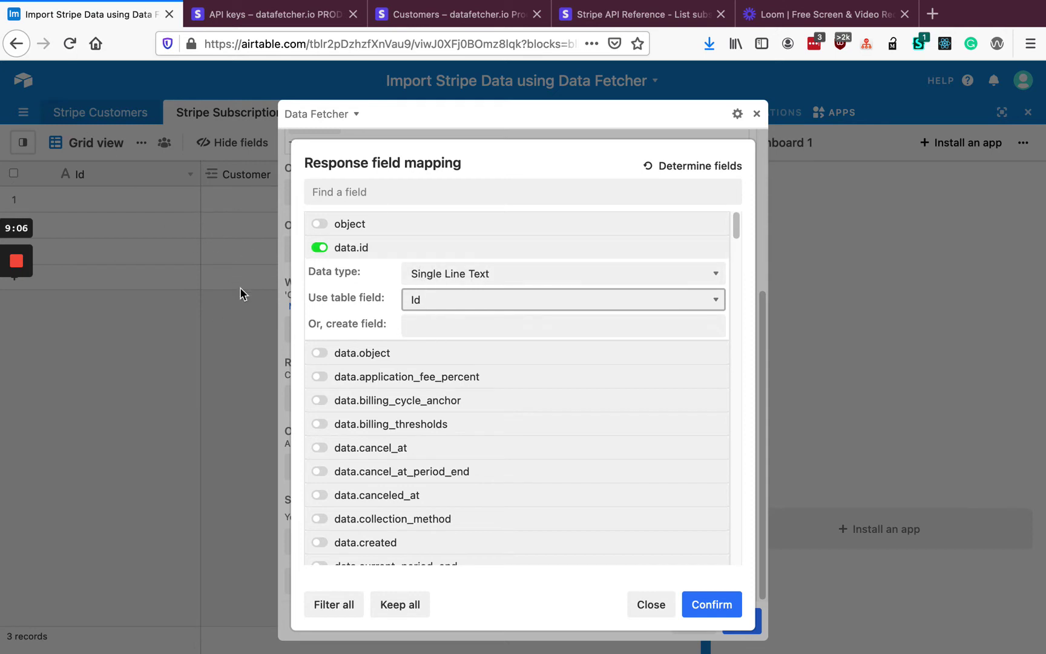
Keep the data.created response field and name the field it creates Created
scroll(423, 303, down, 2)
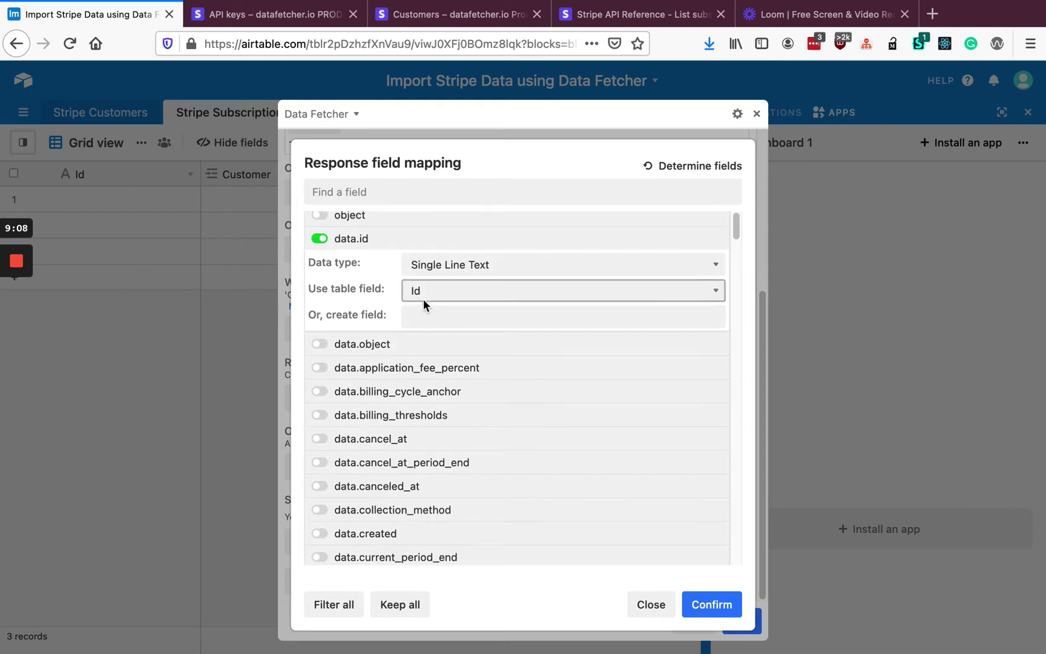
scroll(424, 295, down, 2)
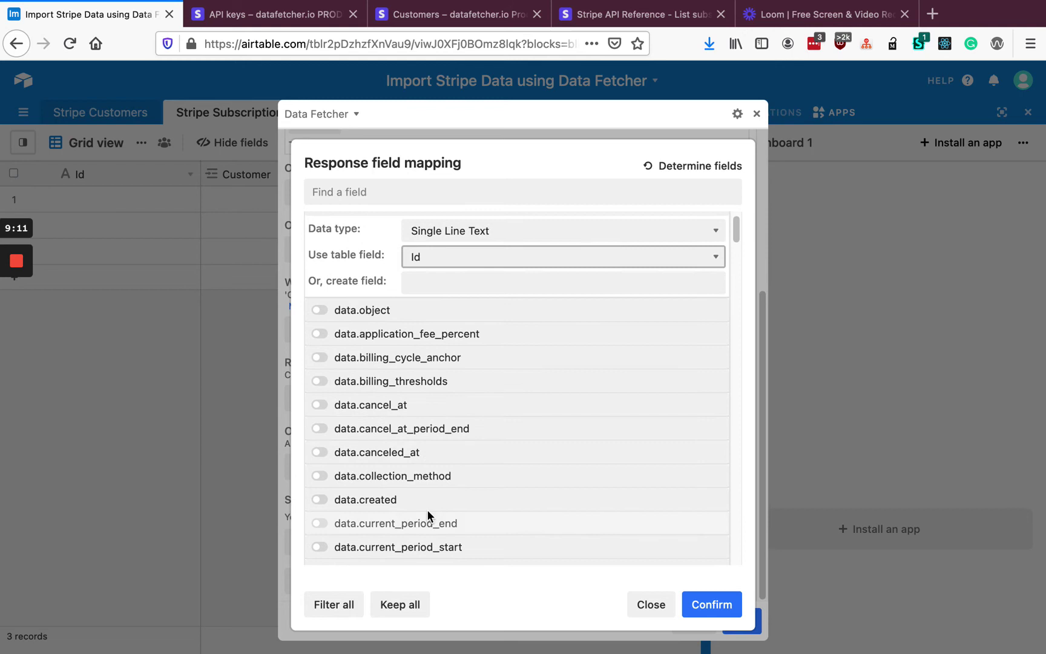
click(427, 501)
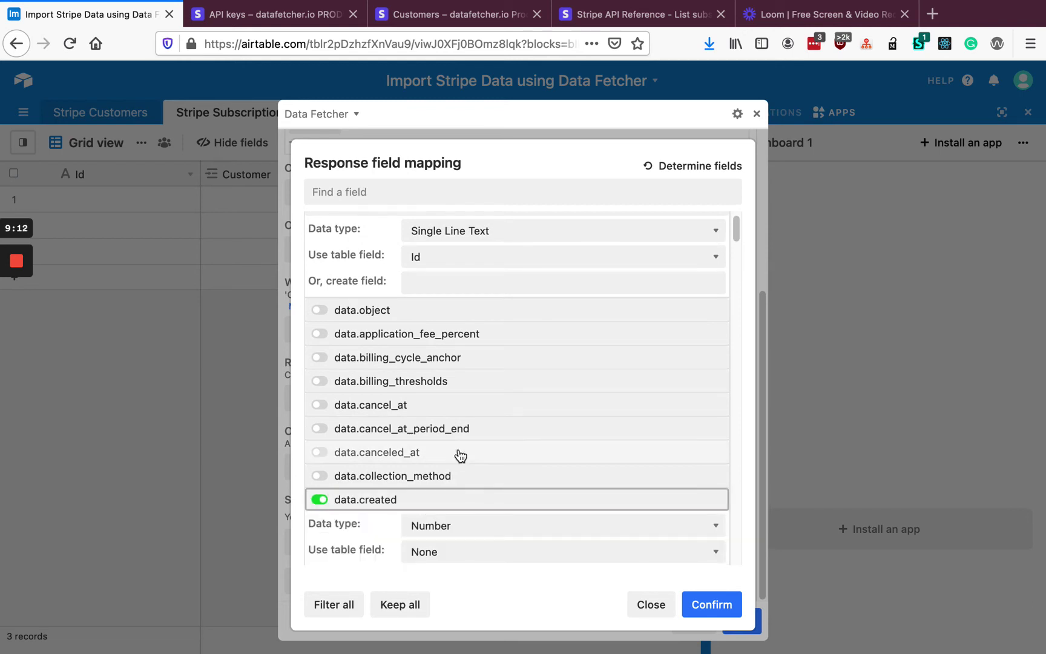
scroll(460, 437, down, 5)
scroll(464, 433, down, 1)
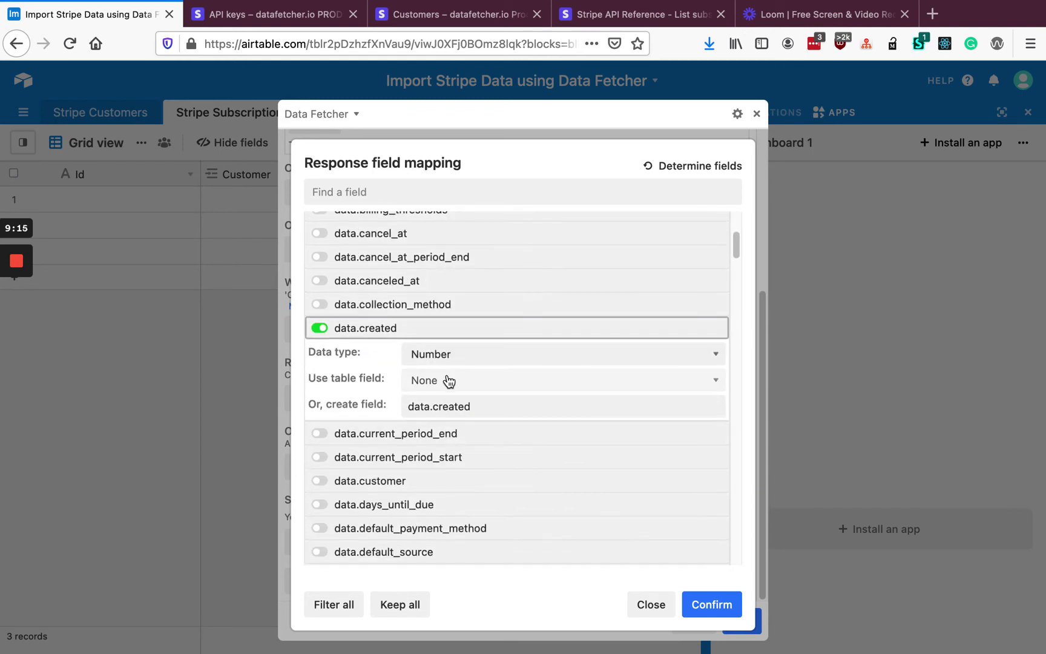
drag(439, 405, 386, 401)
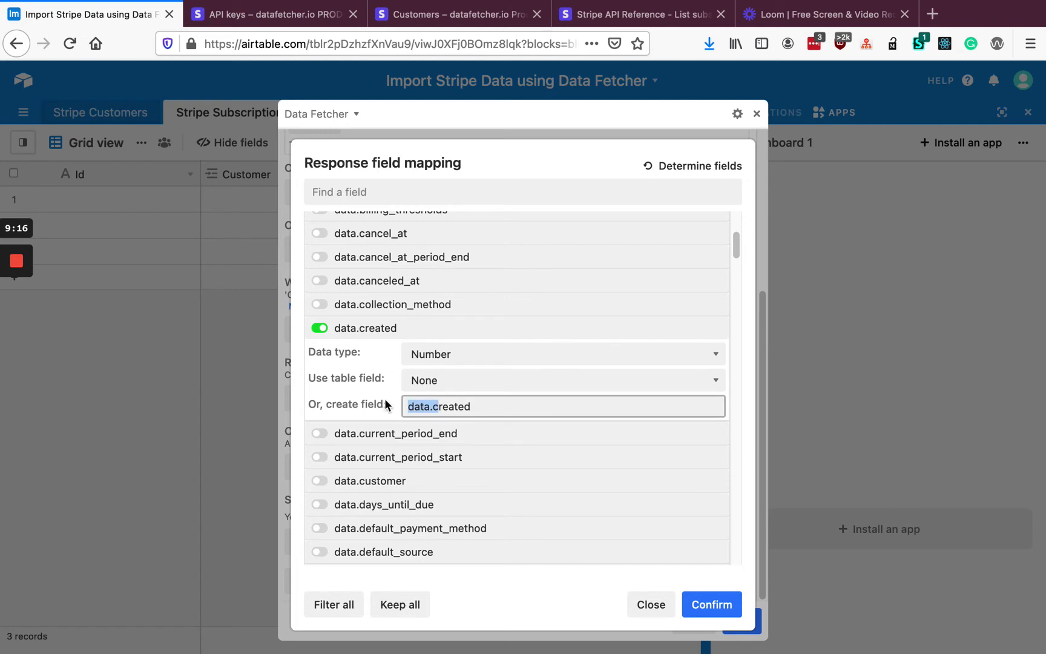
text(C)
key(Delete)
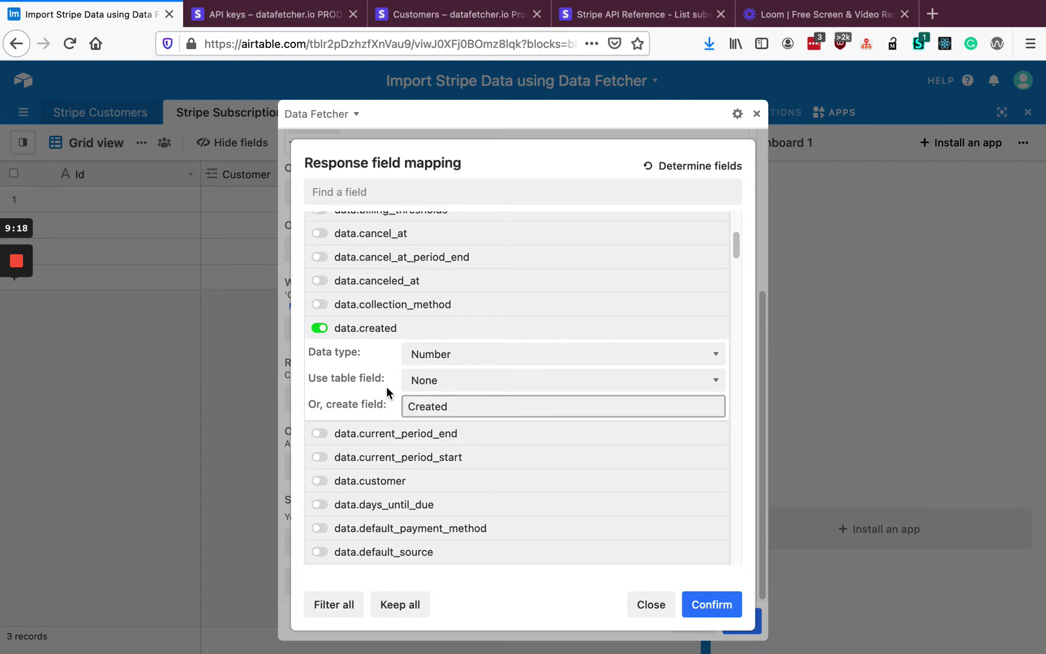
click(424, 424)
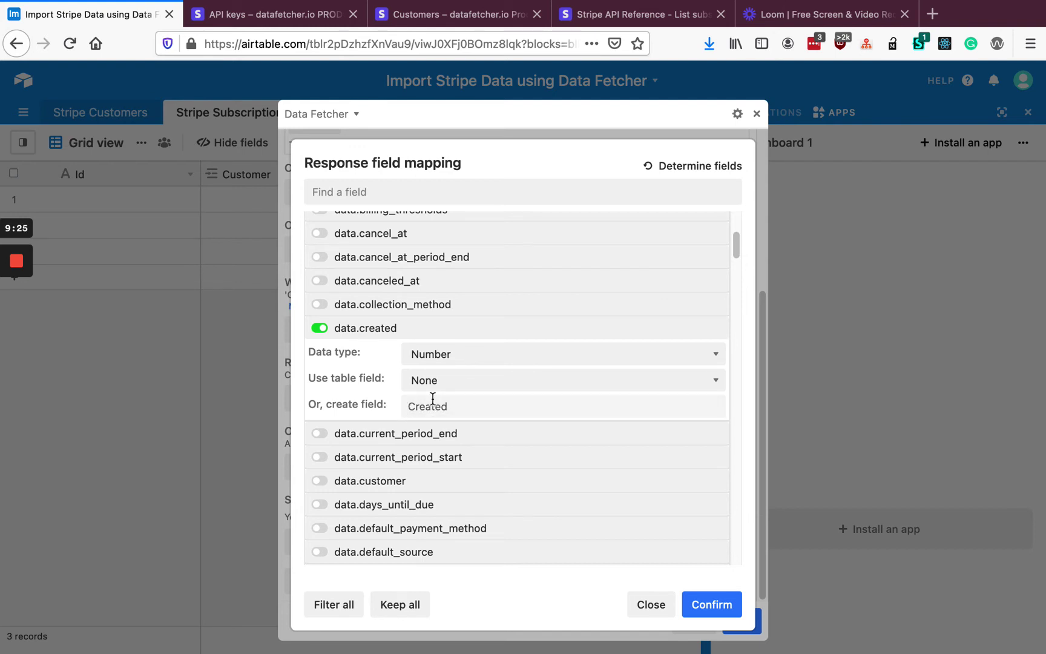
Keep the data.customer response field, set its data type to Link and map it to the table's Customer field
scroll(393, 371, down, 3)
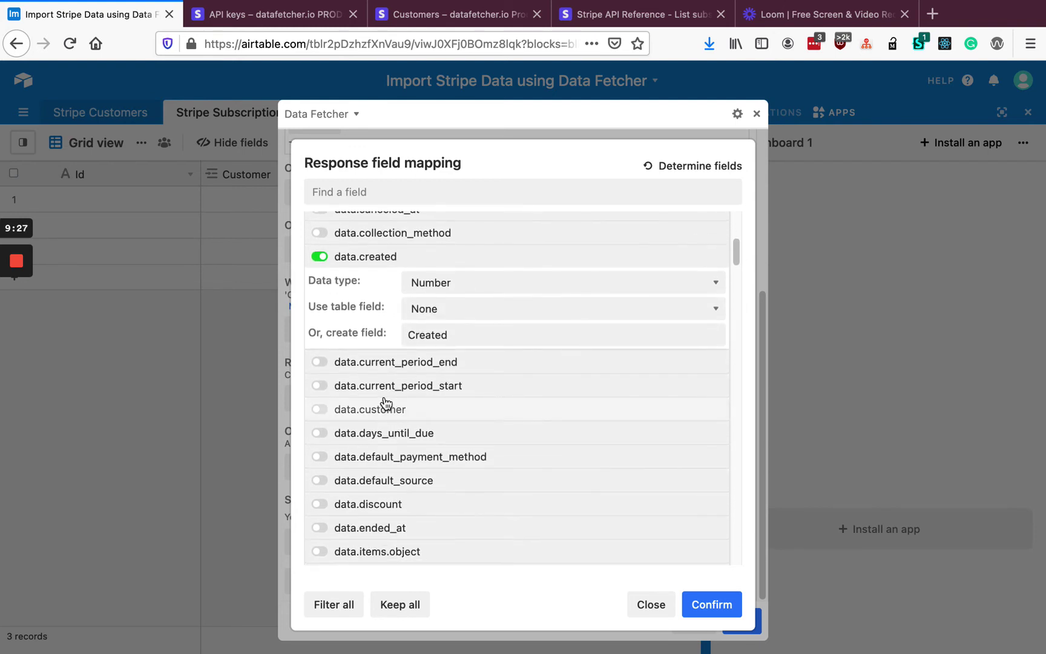
scroll(386, 371, down, 1)
click(386, 392)
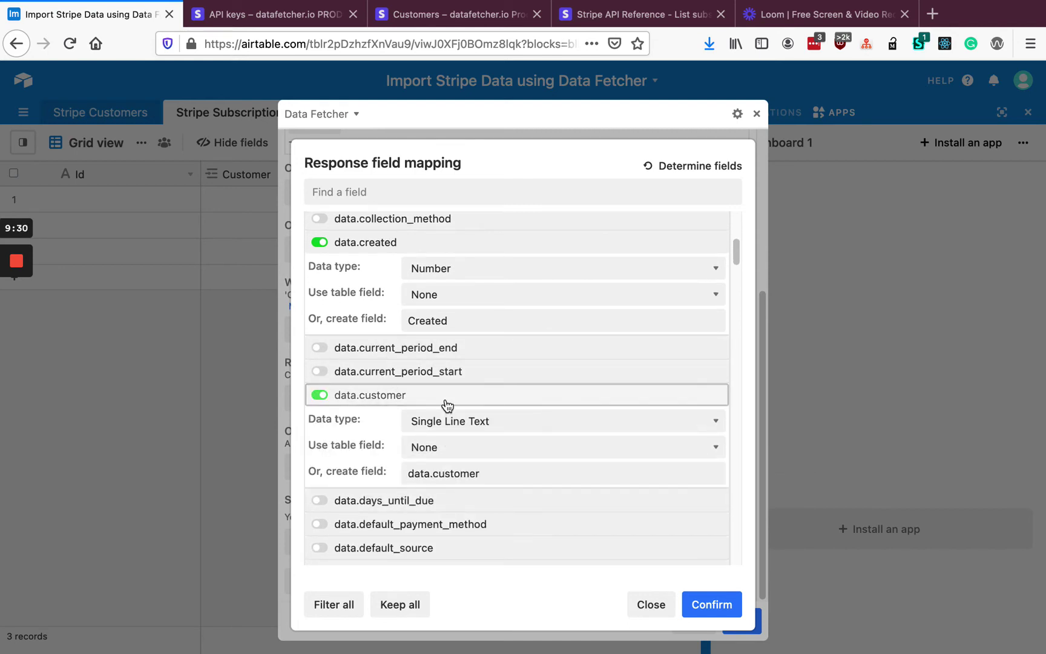
scroll(439, 385, down, 2)
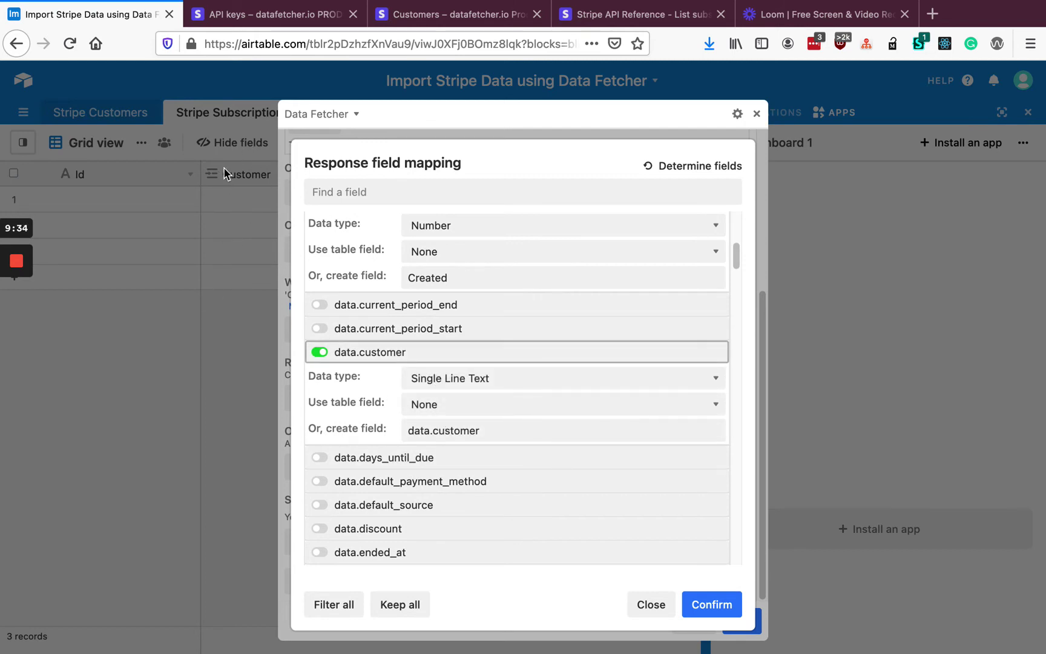
click(461, 380)
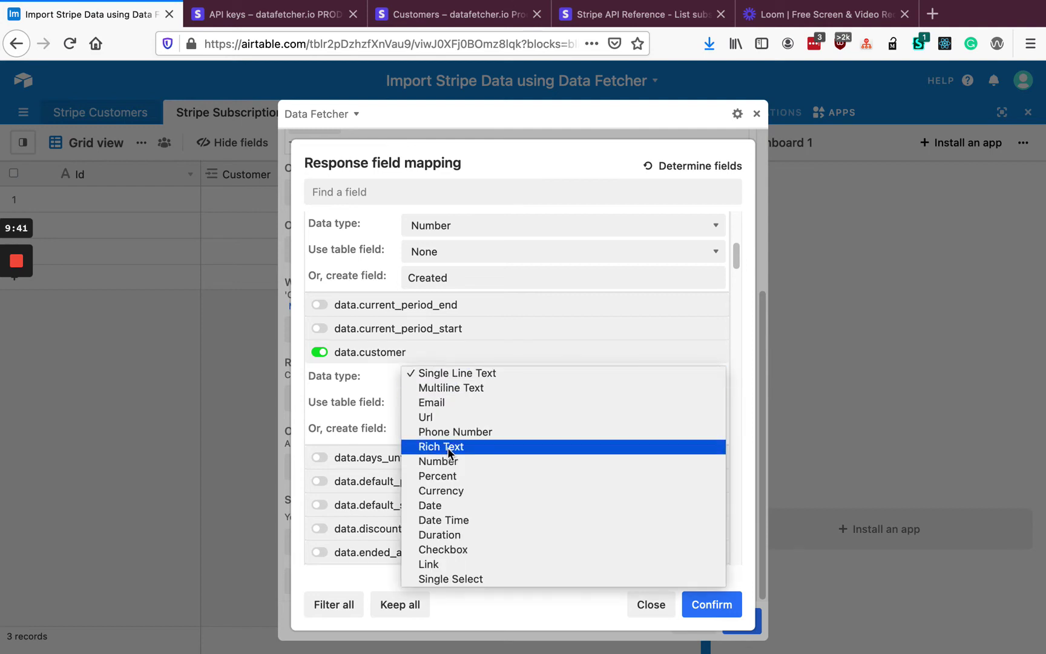
click(447, 565)
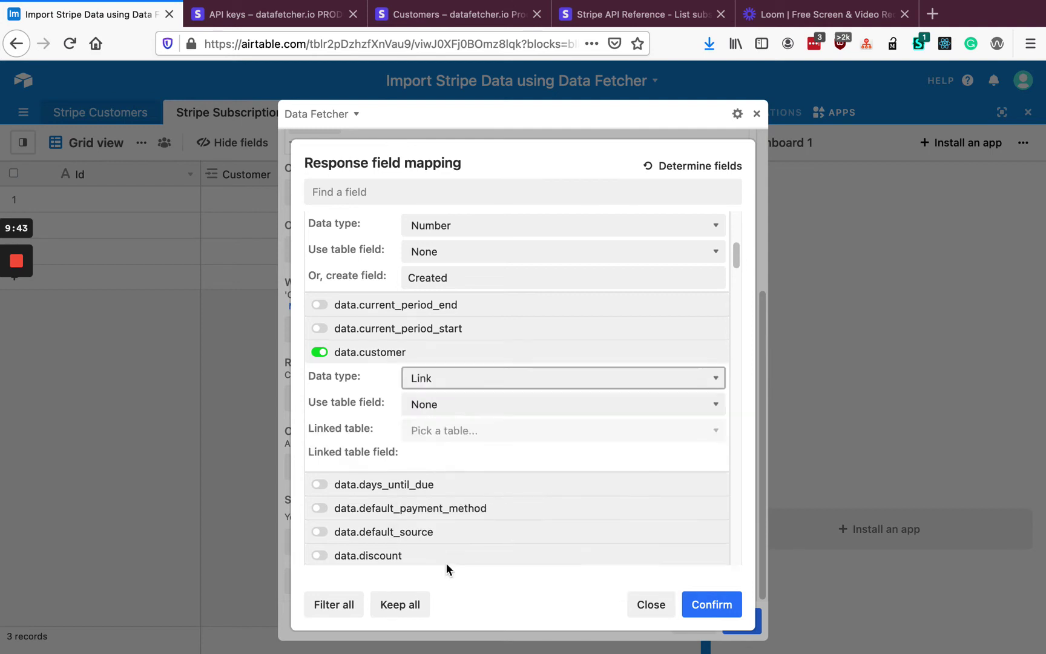
click(426, 405)
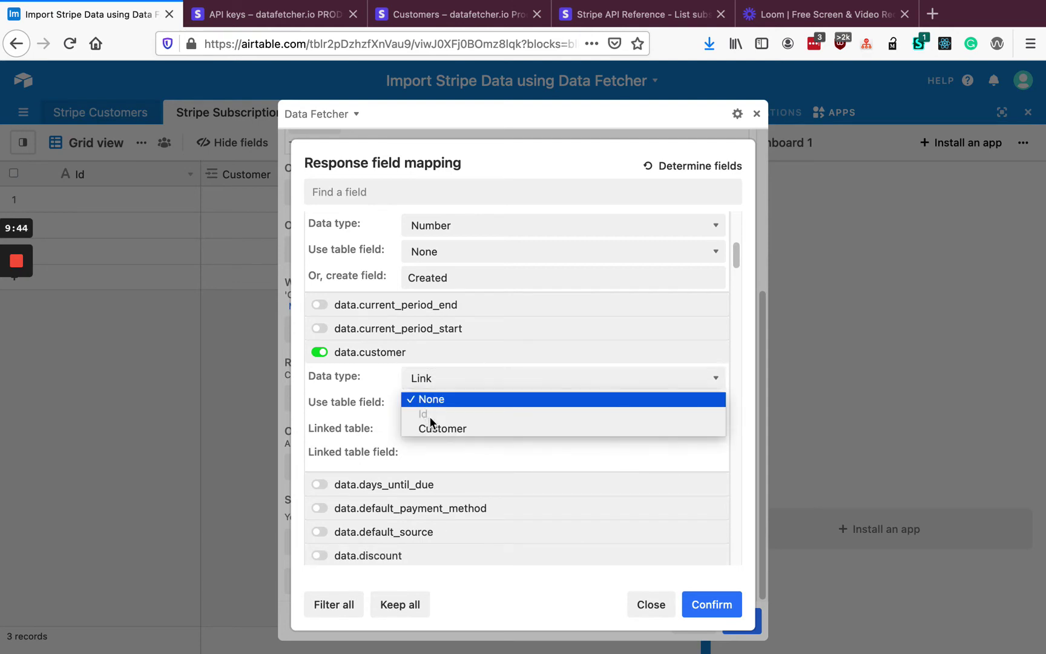
click(433, 429)
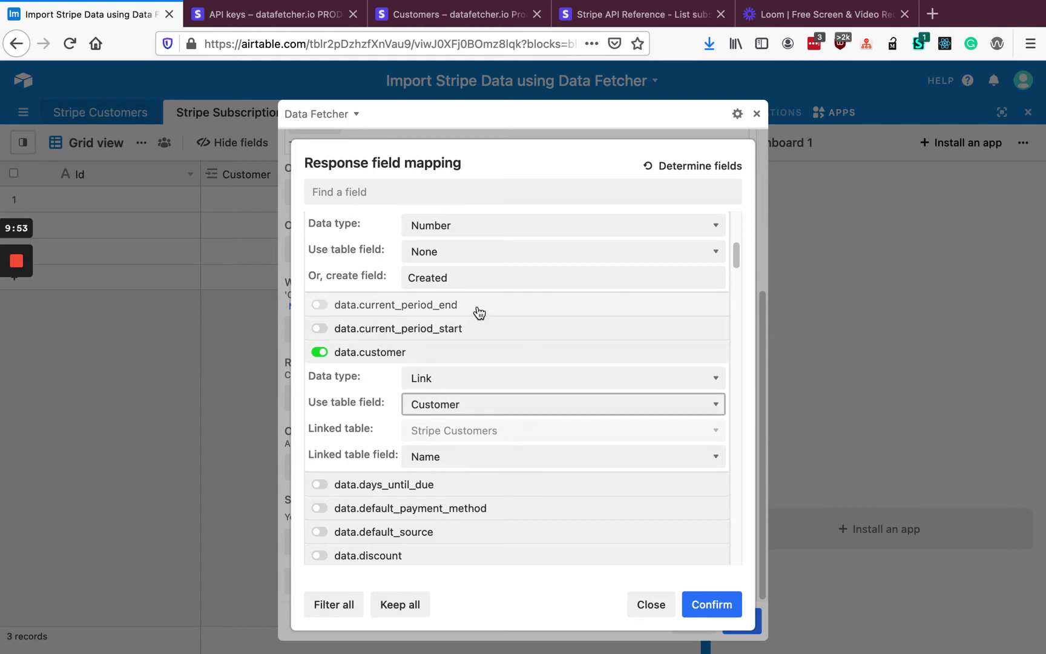
Examine the remaining response fields and the sample response in Stripe's List subscriptions reference for the price and billing interval fields
scroll(498, 299, down, 5)
scroll(501, 290, down, 6)
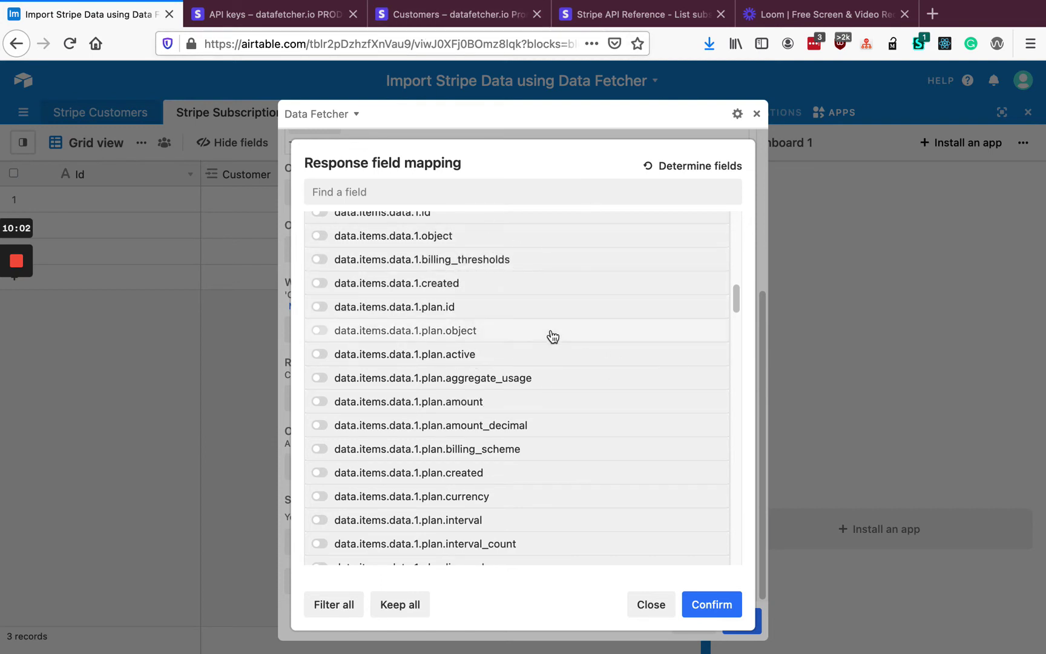
scroll(474, 358, down, 3)
scroll(474, 348, down, 1)
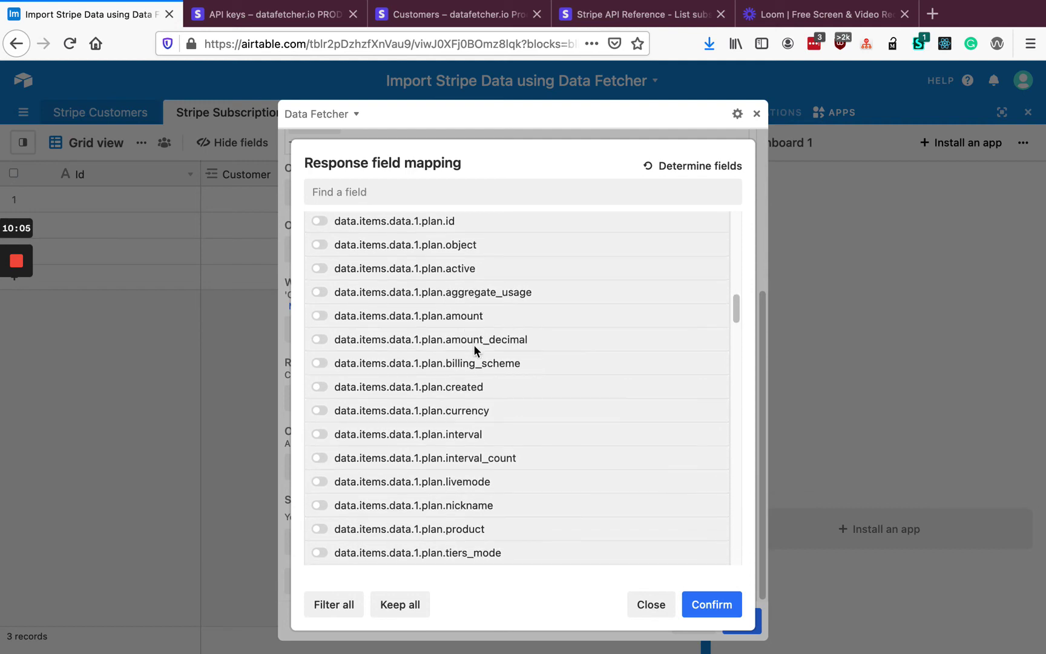
click(519, 18)
click(636, 14)
scroll(888, 402, down, 10)
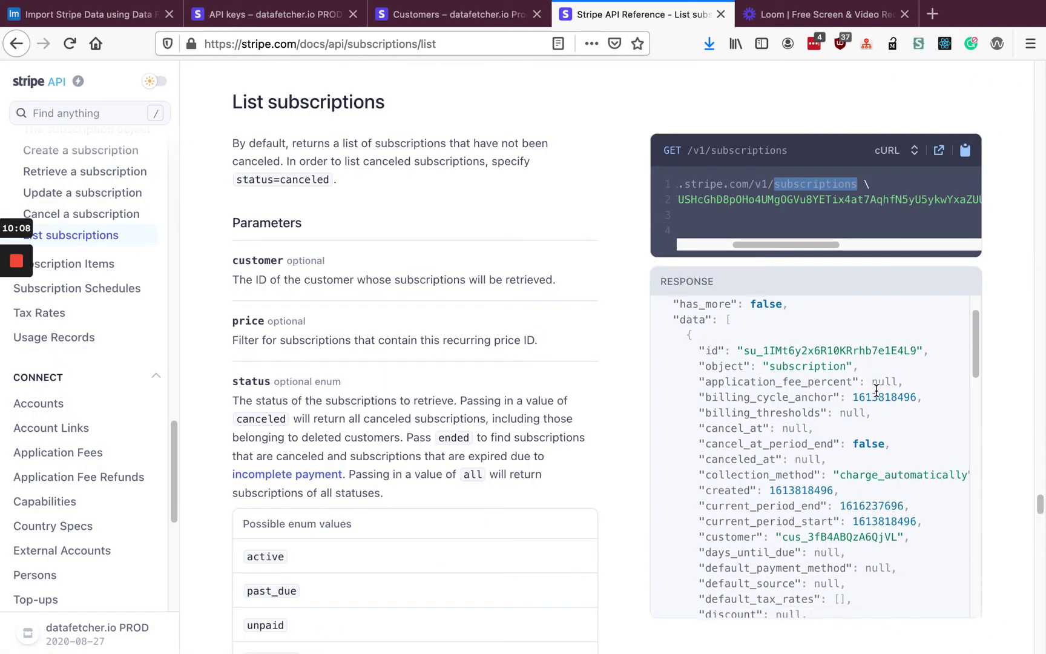
scroll(865, 382, down, 2)
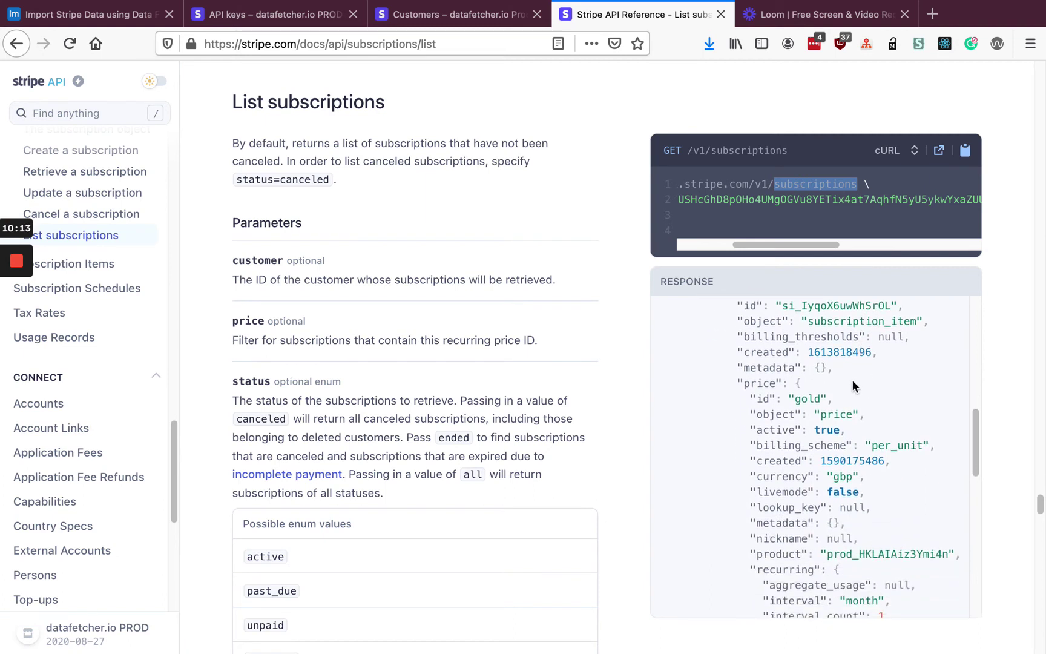
scroll(845, 381, down, 2)
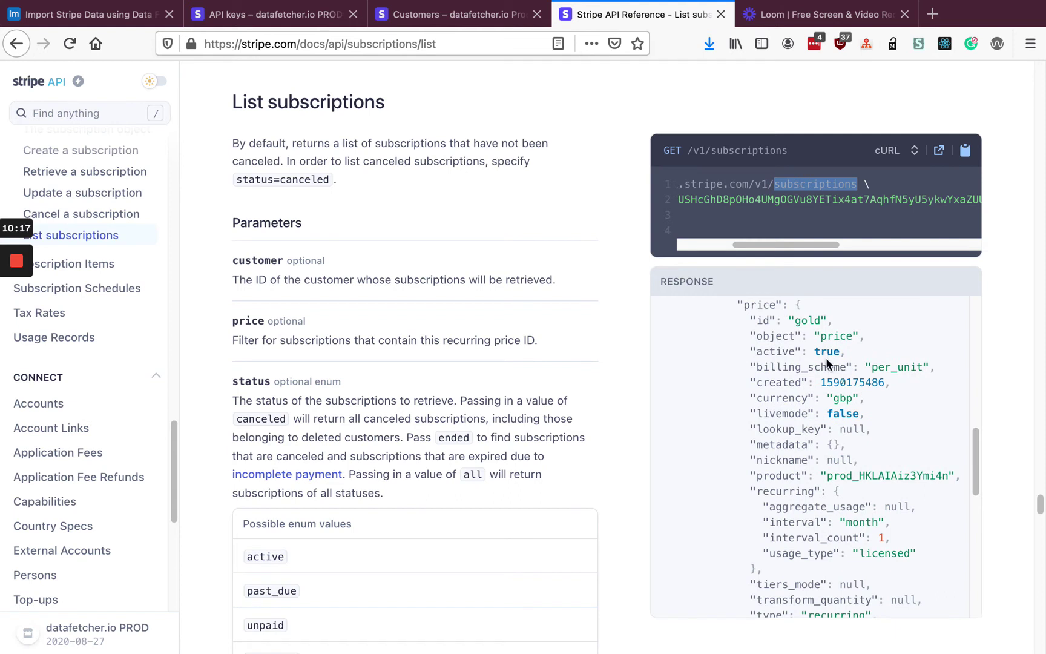
scroll(884, 461, down, 1)
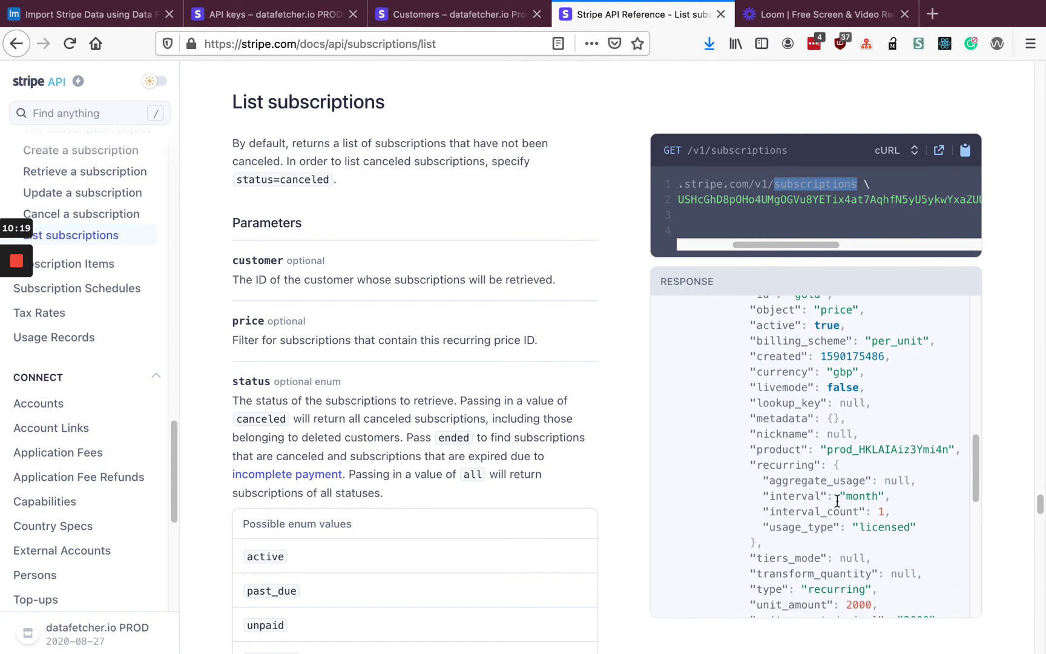
Back in Airtable's field mapping, keep data.items.data.1.plan.interval and name the field it creates Interval
click(97, 14)
click(502, 432)
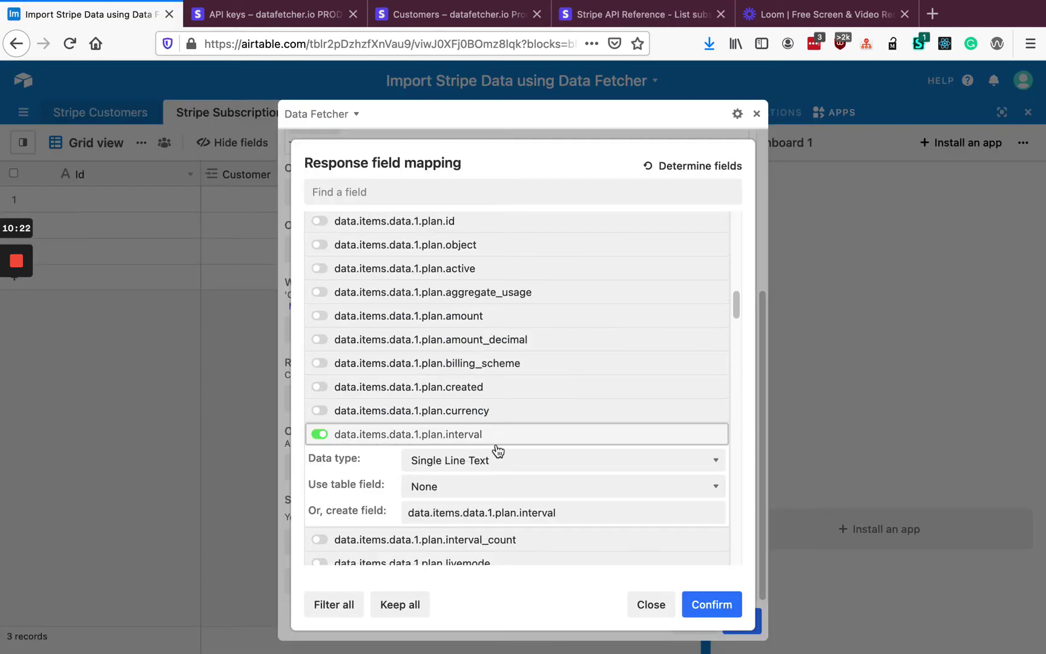
triple_click(460, 508)
text(Interval)
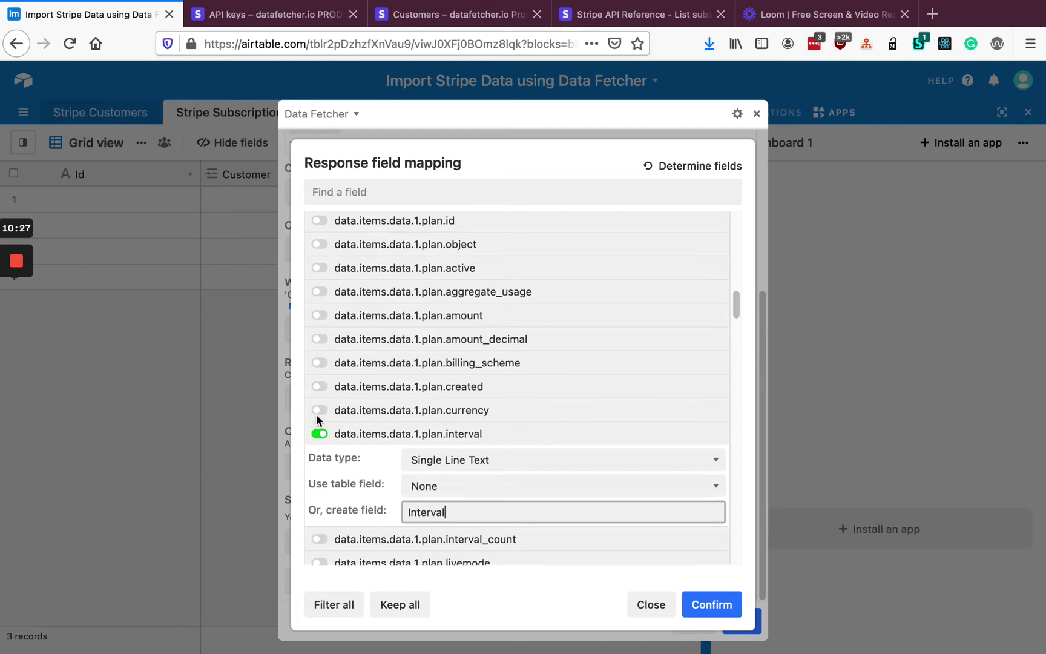
Look through the price response fields and Stripe's sample subscription response for the field holding the subscription amount
scroll(374, 392, down, 2)
scroll(420, 397, down, 1)
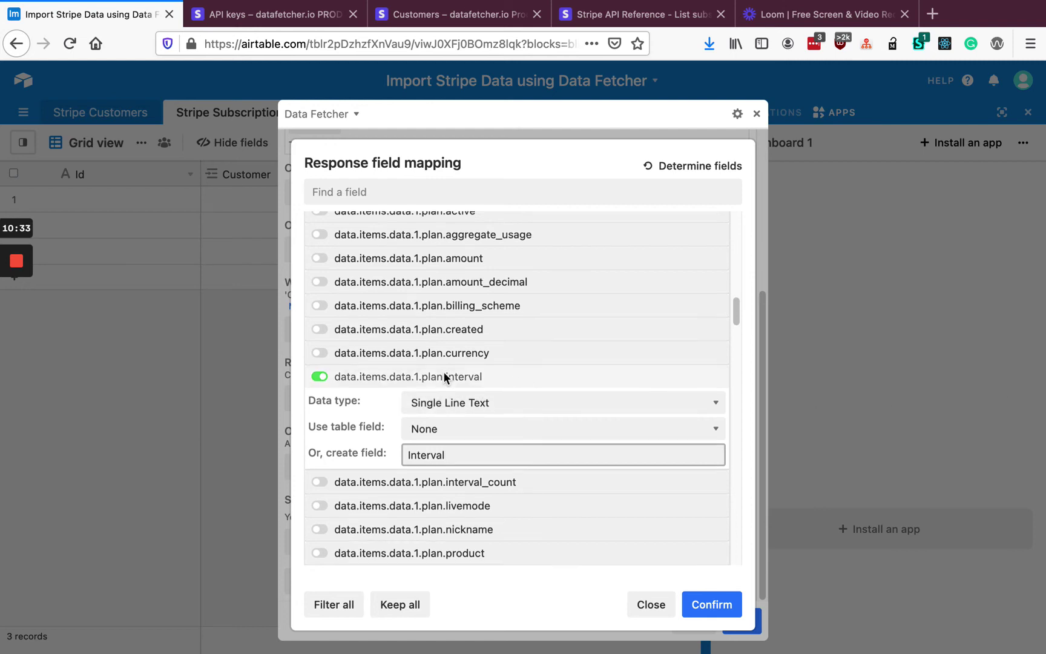
scroll(443, 376, down, 10)
scroll(464, 356, down, 7)
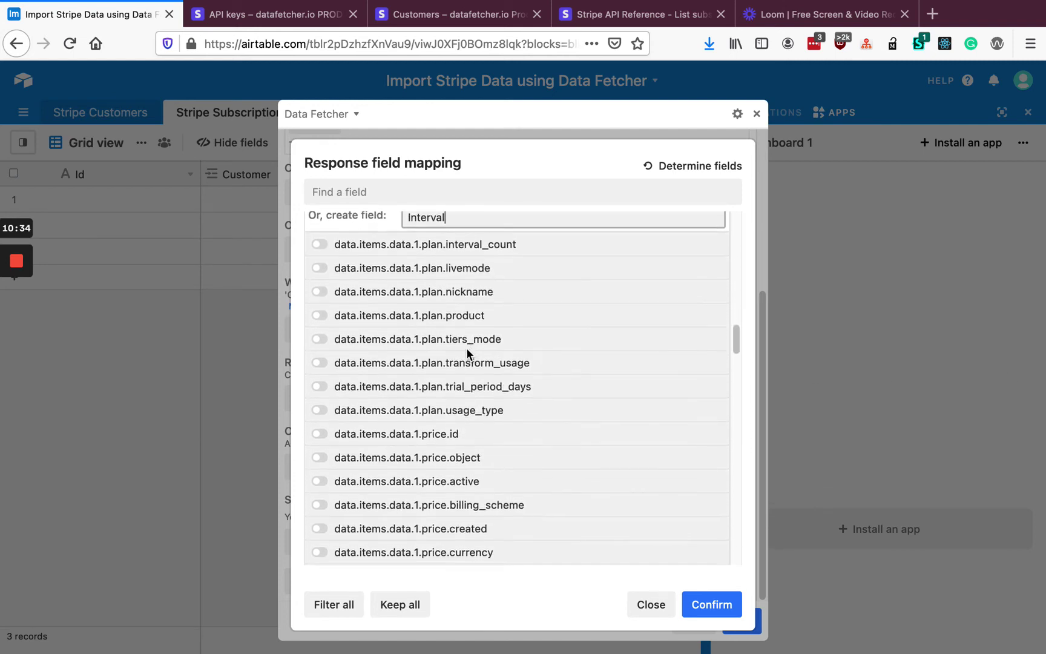
scroll(524, 344, up, 7)
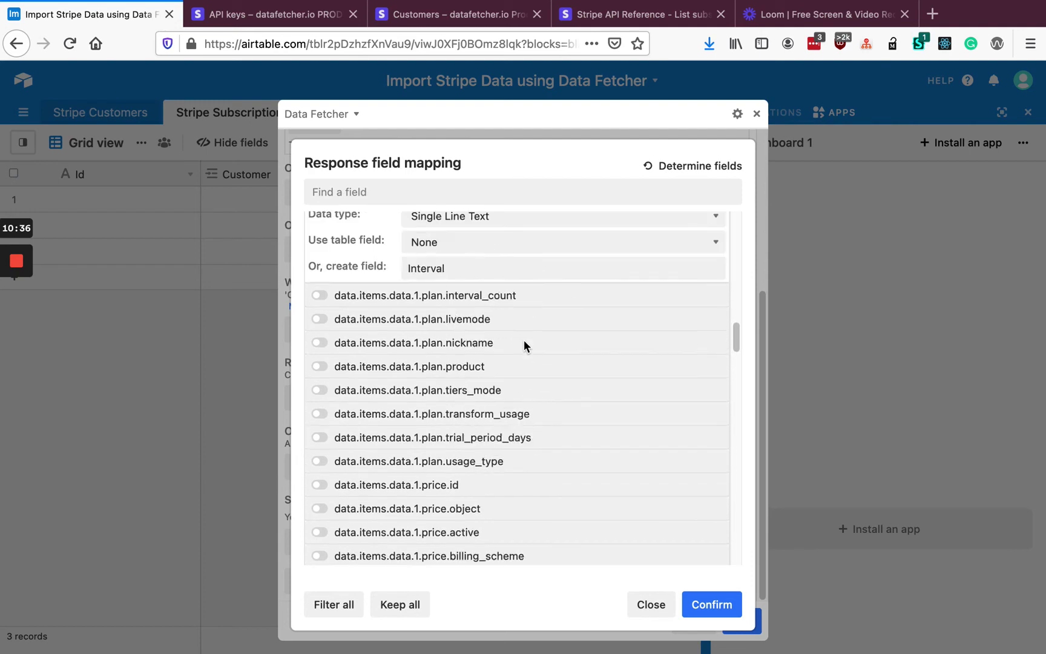
scroll(524, 346, down, 15)
scroll(530, 348, down, 6)
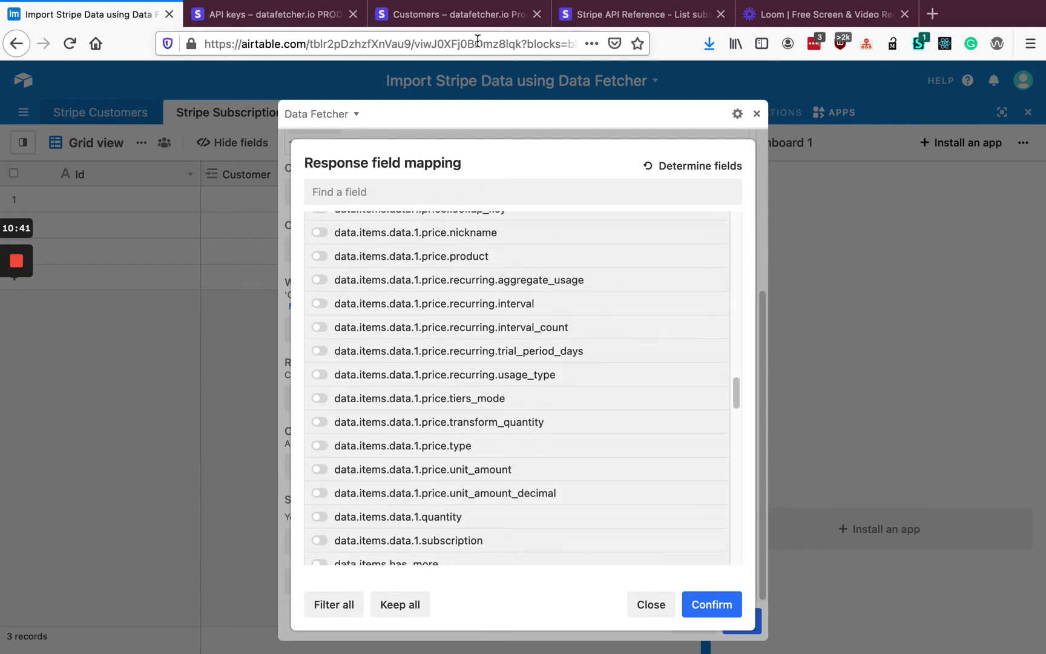
click(470, 20)
key(ctrl+Tab)
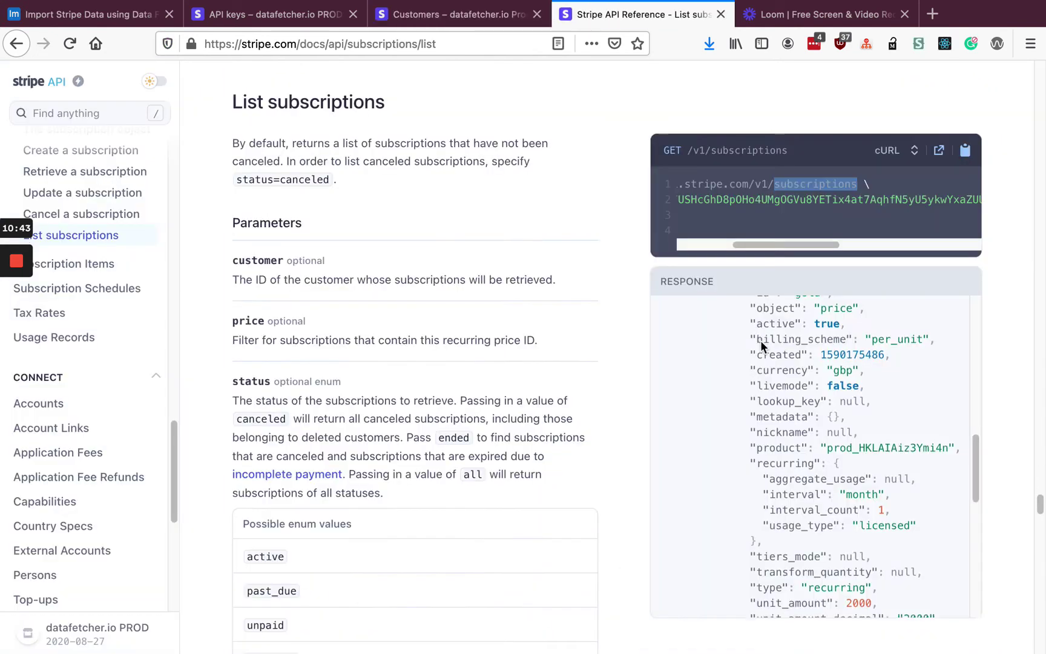
scroll(766, 357, down, 3)
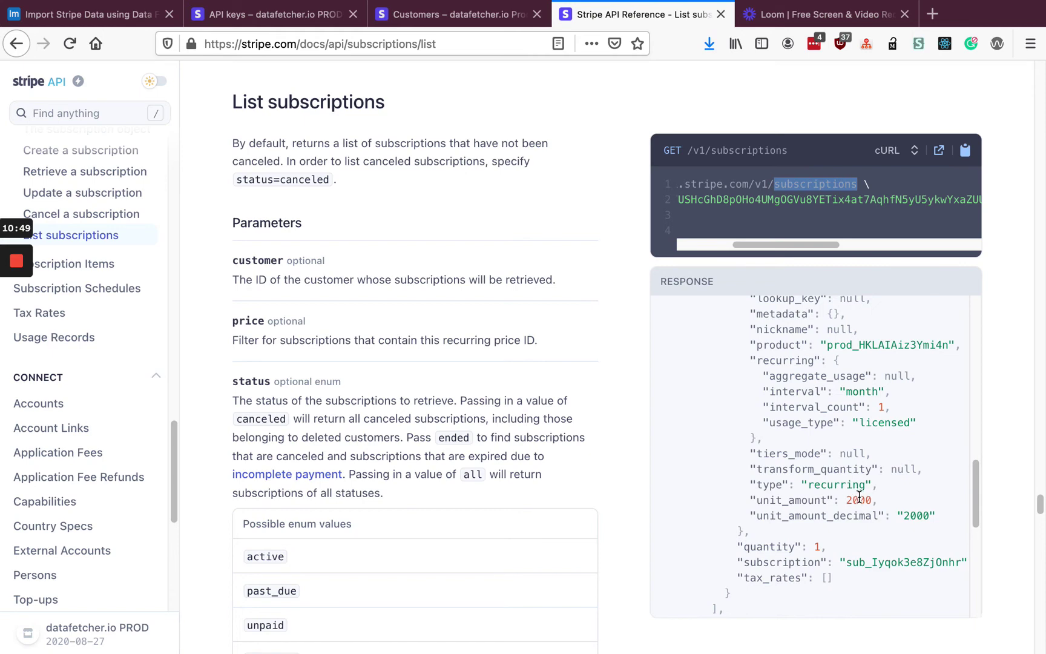
Back in Airtable's field mapping, keep data.items.data.1.price.unit_amount and name the field it creates Amount (cents)
click(115, 14)
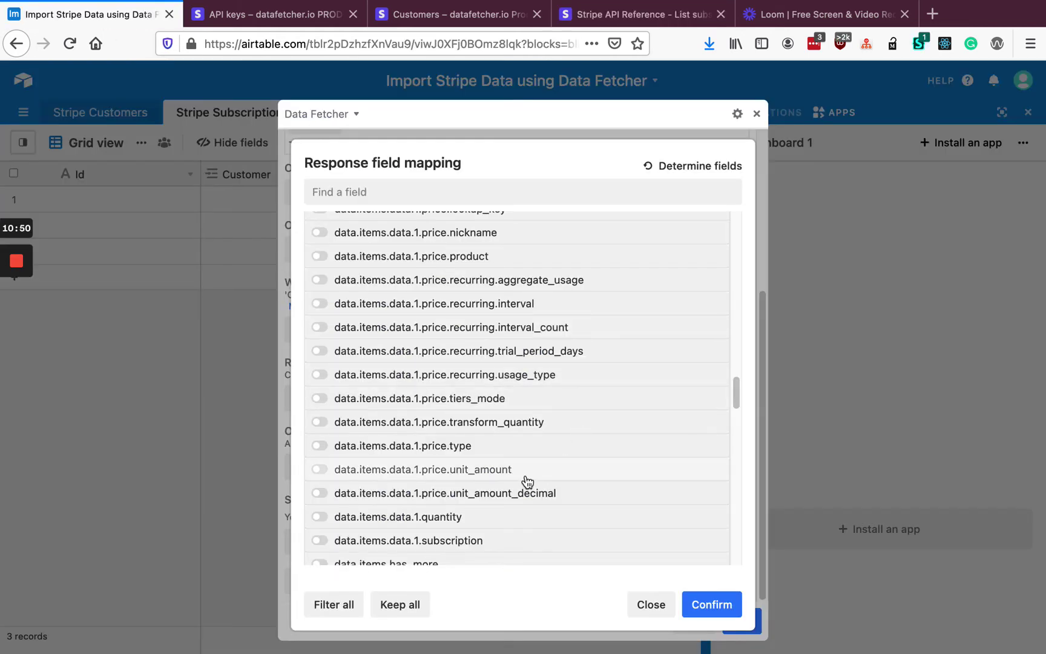
click(375, 472)
scroll(556, 482, down, 1)
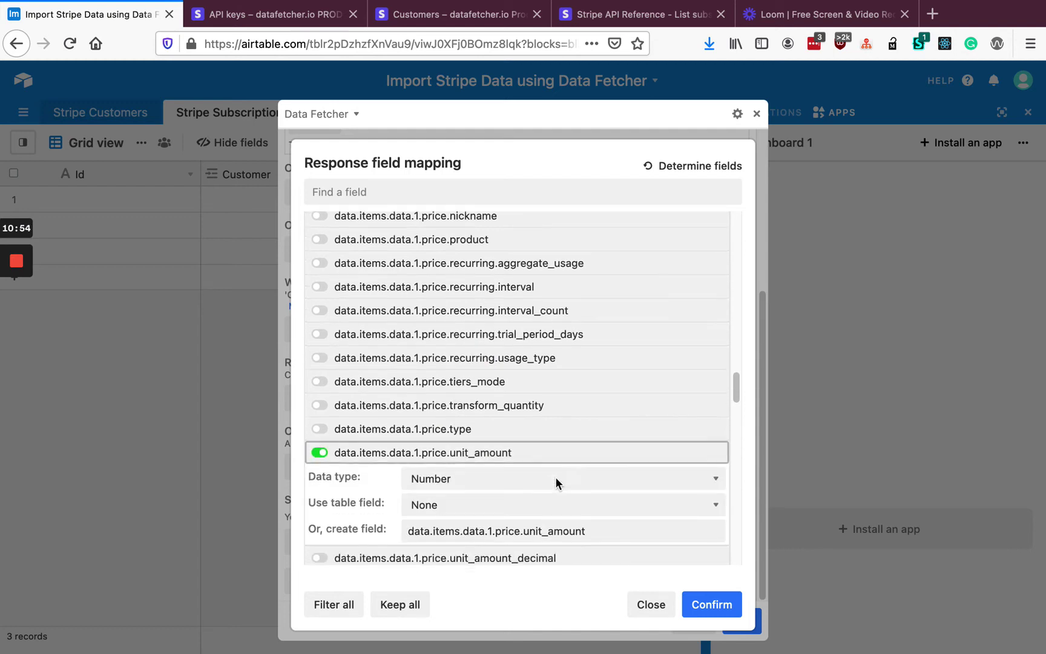
triple_click(530, 517)
text(Unit Amount (ce)
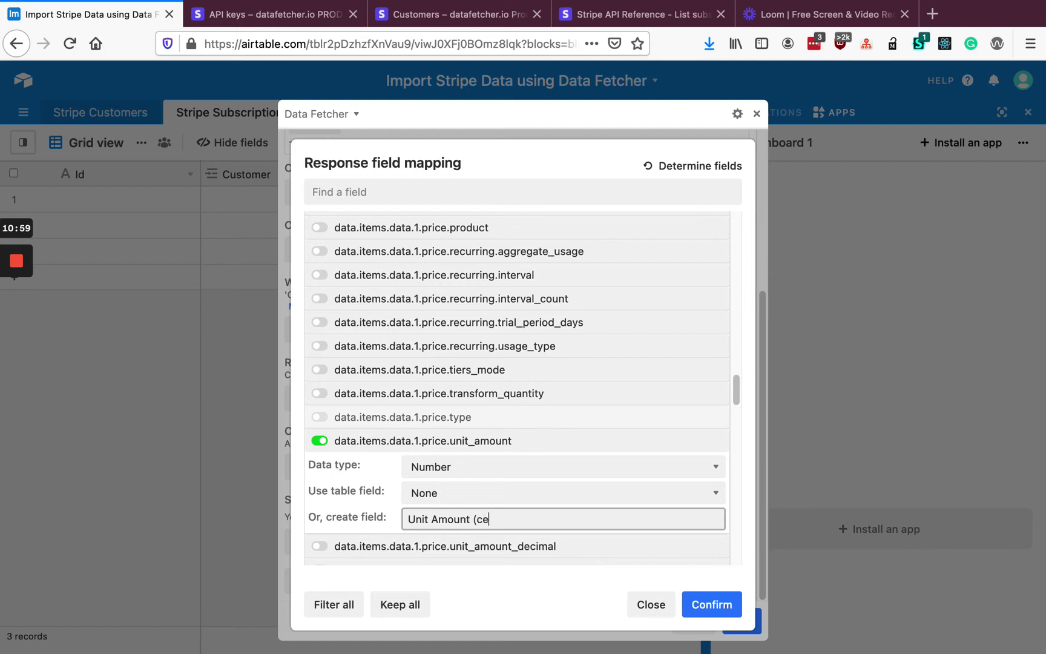
drag(432, 519, 407, 519)
key(BackSpace)
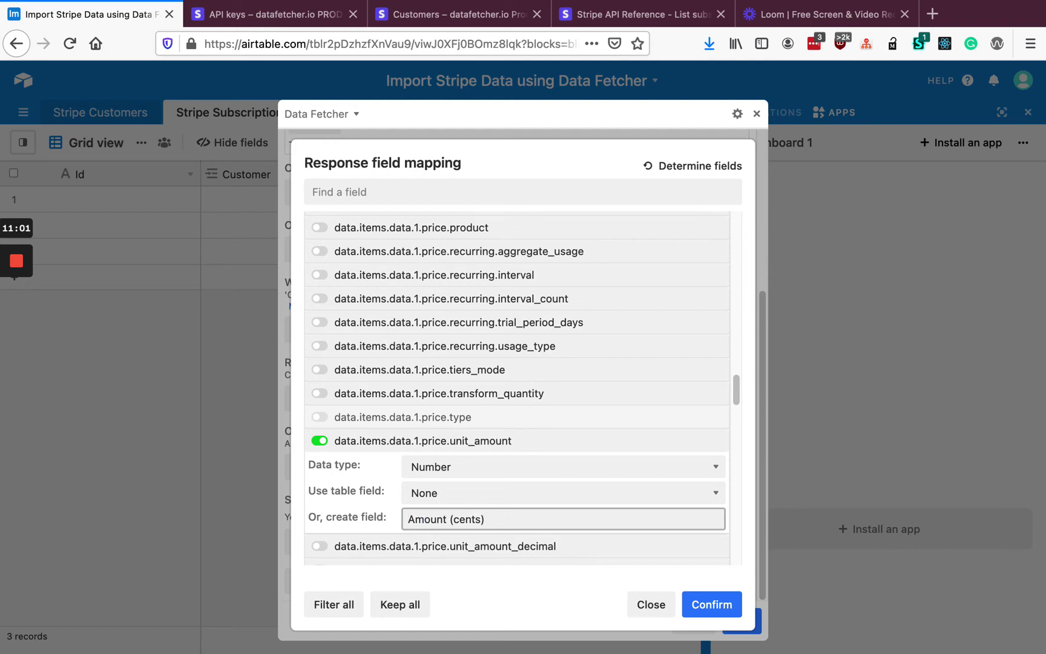
Confirm the response field mapping to import the subscriptions, then save the request and leave the expanded Data Fetcher view
click(700, 608)
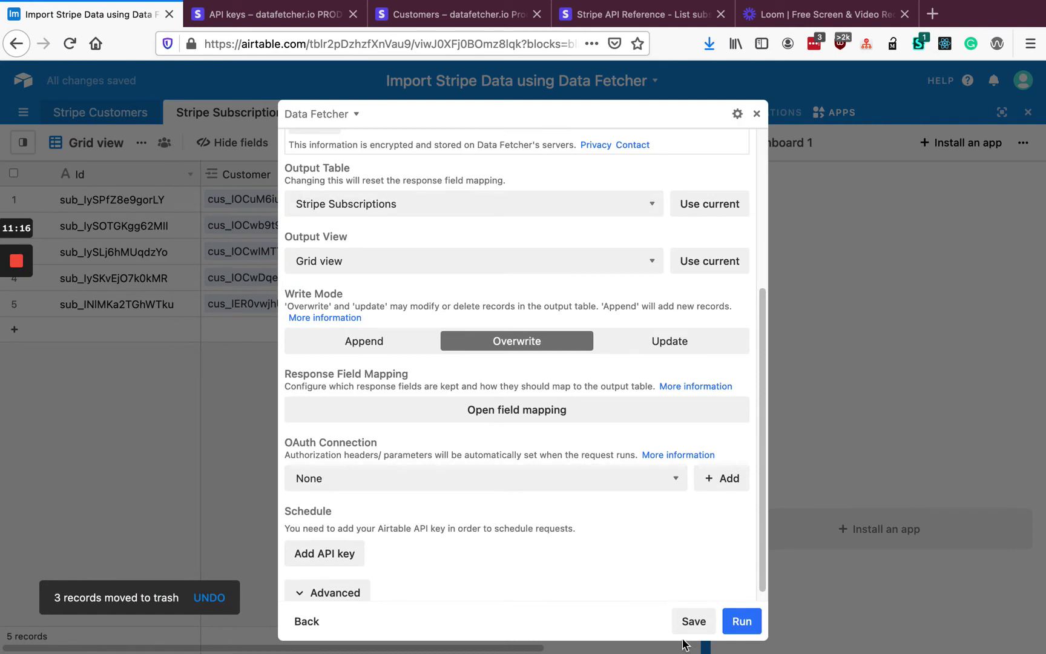
click(690, 621)
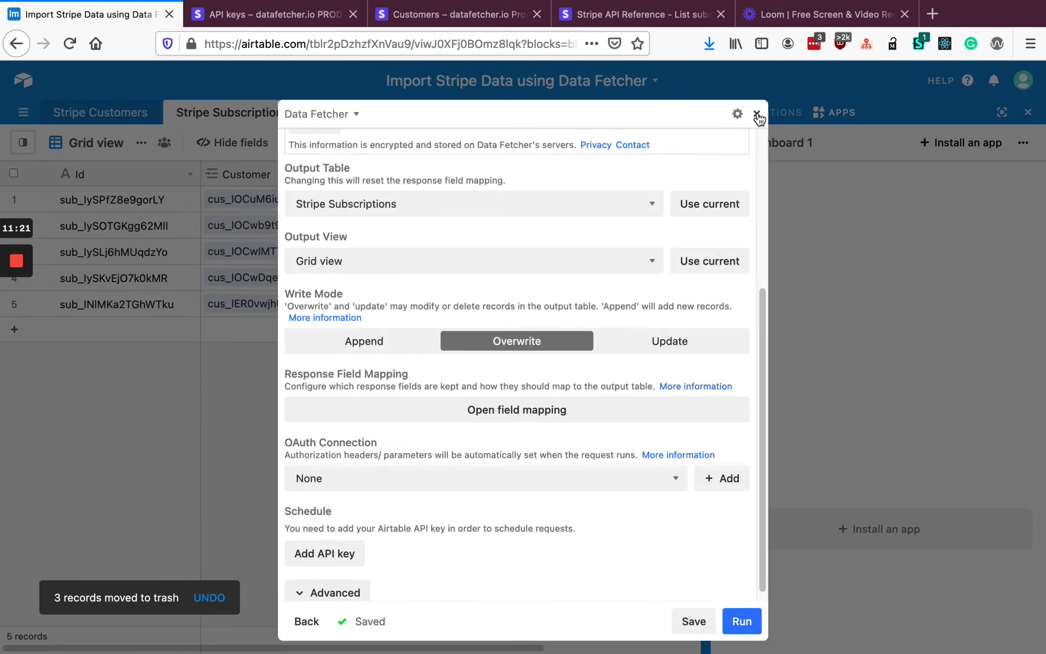
click(757, 115)
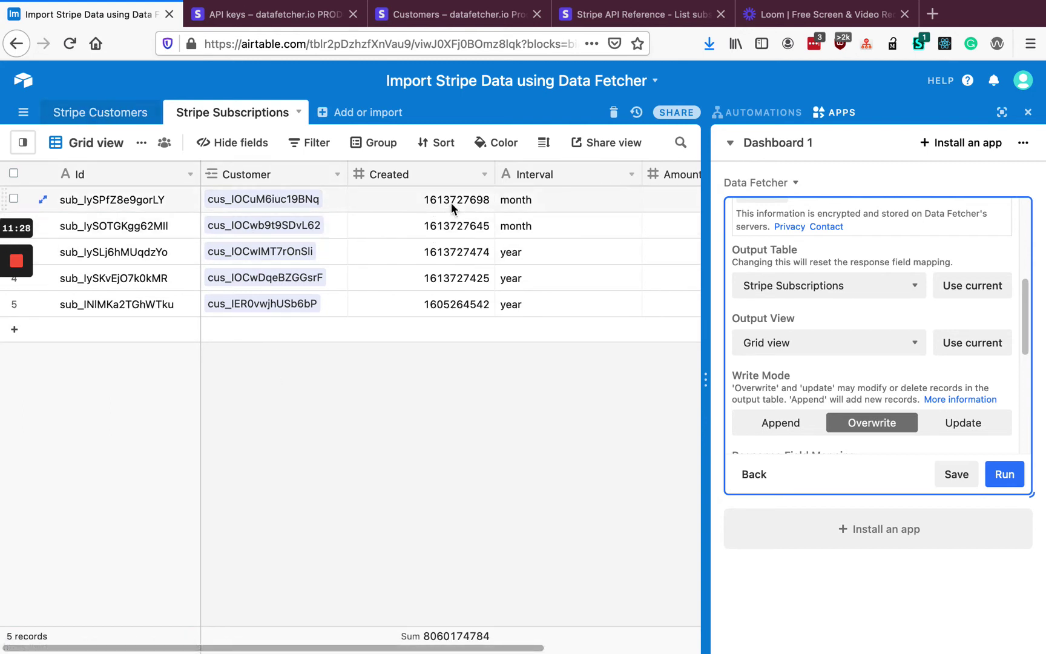
Insert a field named Created (date) directly after the Created field in Stripe Subscriptions, with Formula as its type
scroll(473, 224, right, 1)
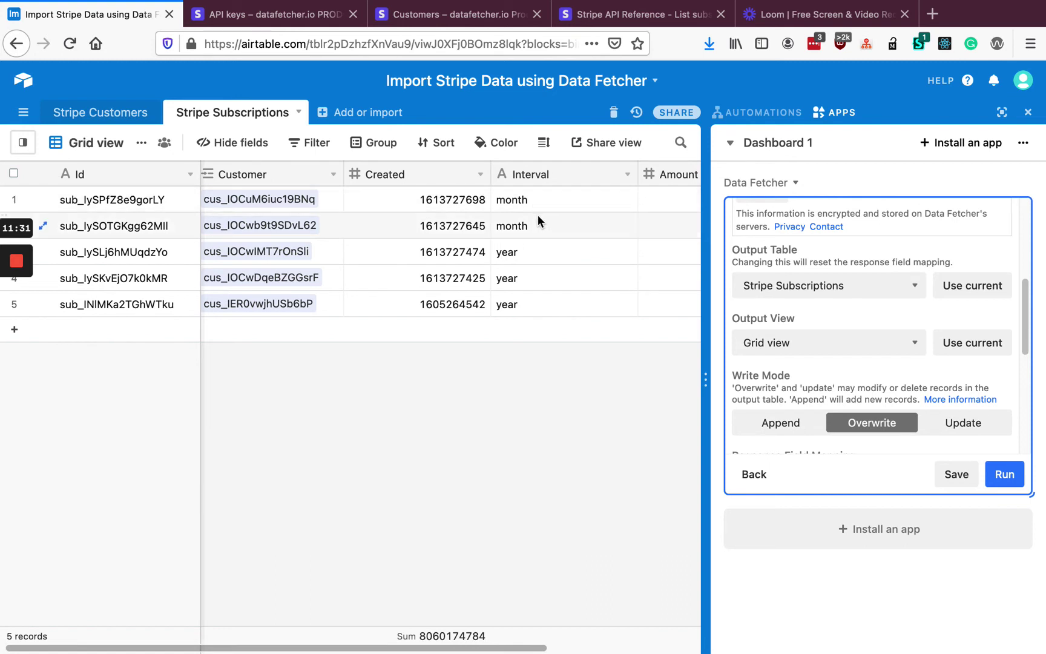
scroll(537, 218, right, 5)
scroll(548, 229, right, 1)
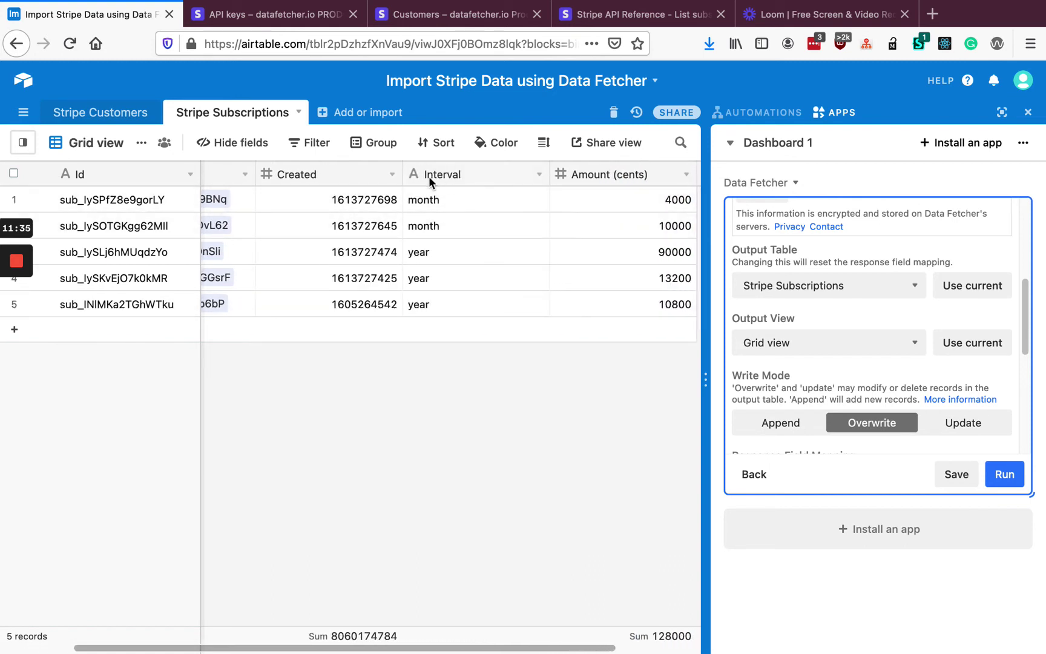
right_click(339, 174)
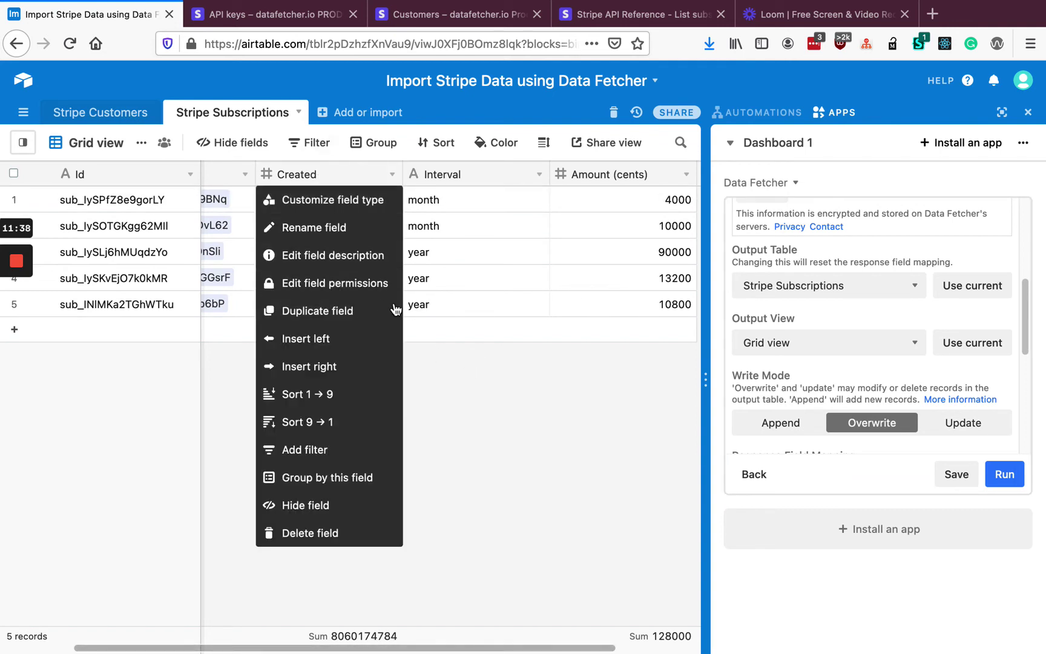
click(513, 362)
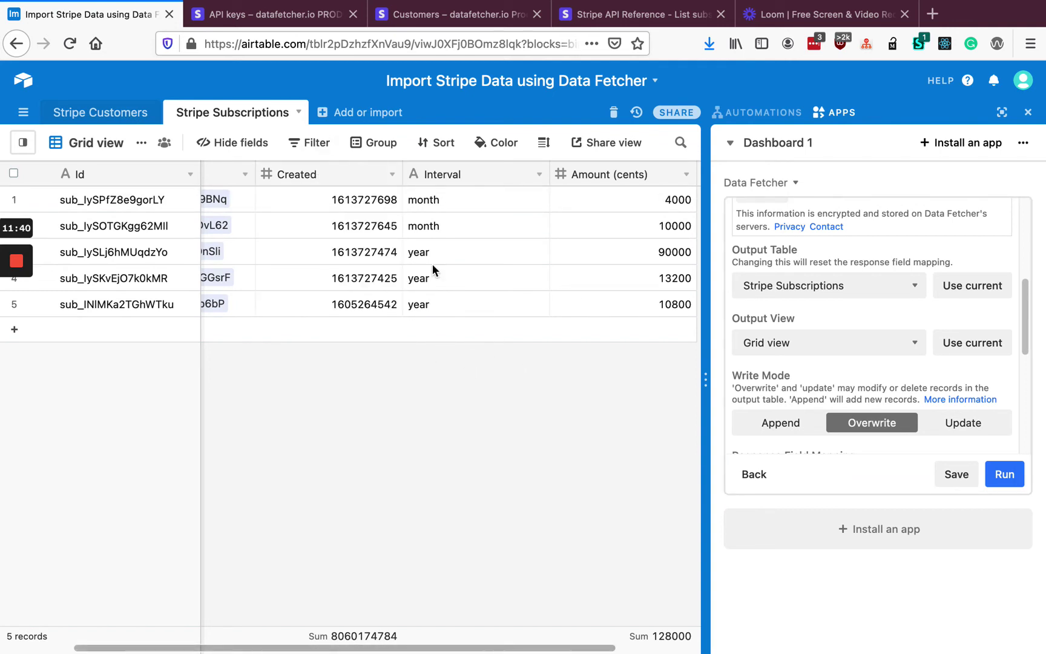
right_click(321, 173)
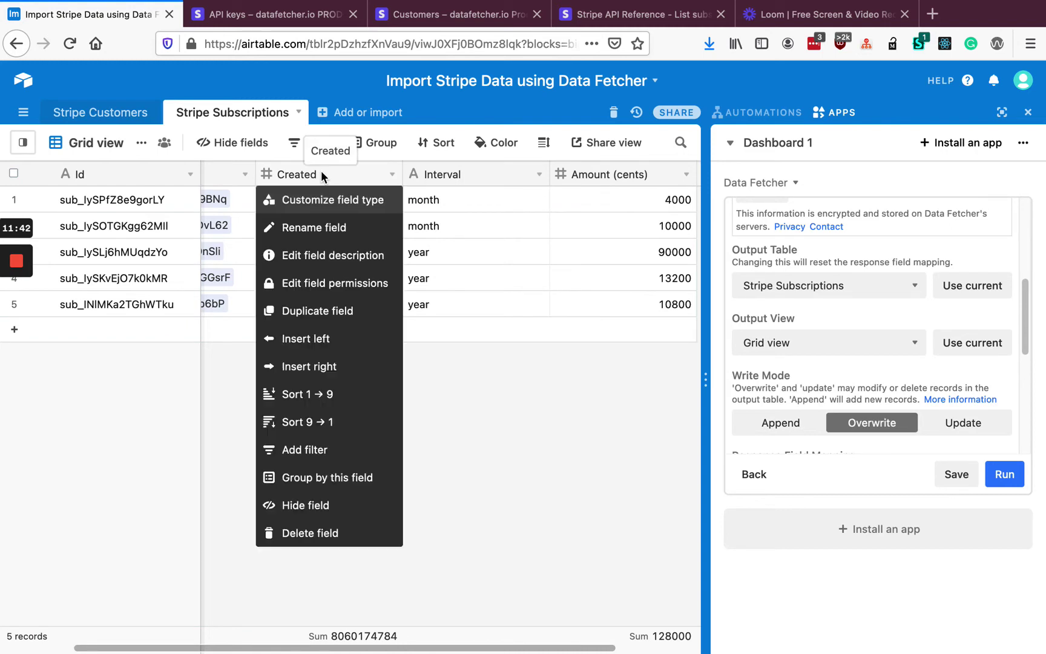
click(344, 367)
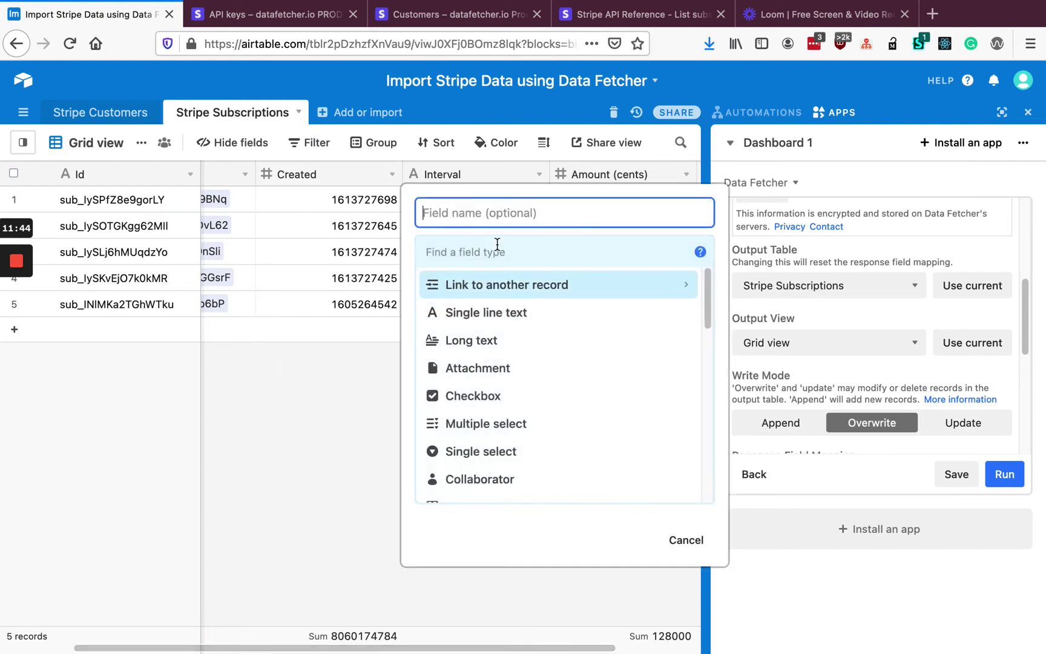
text(Created)
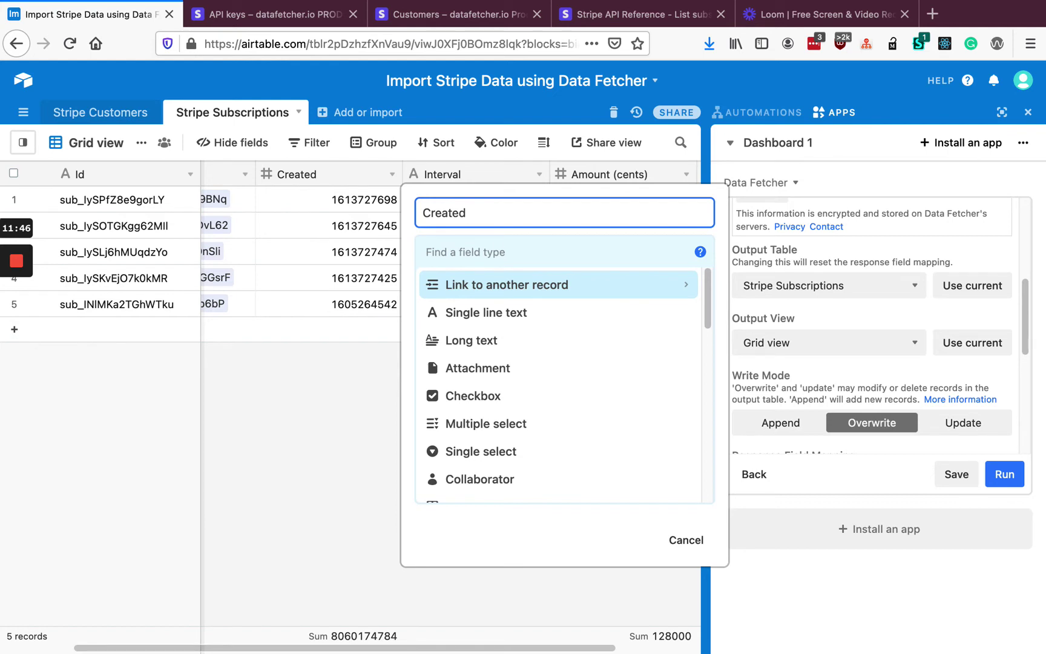
text( (dat)
click(499, 255)
text(fom)
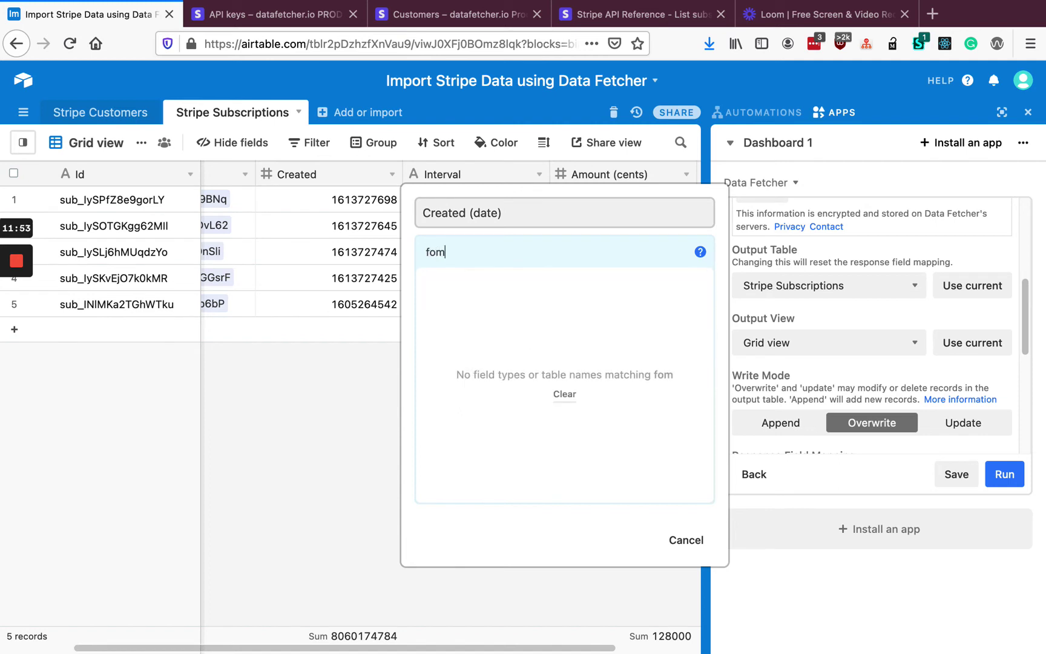
key(BackSpace)
key(Return)
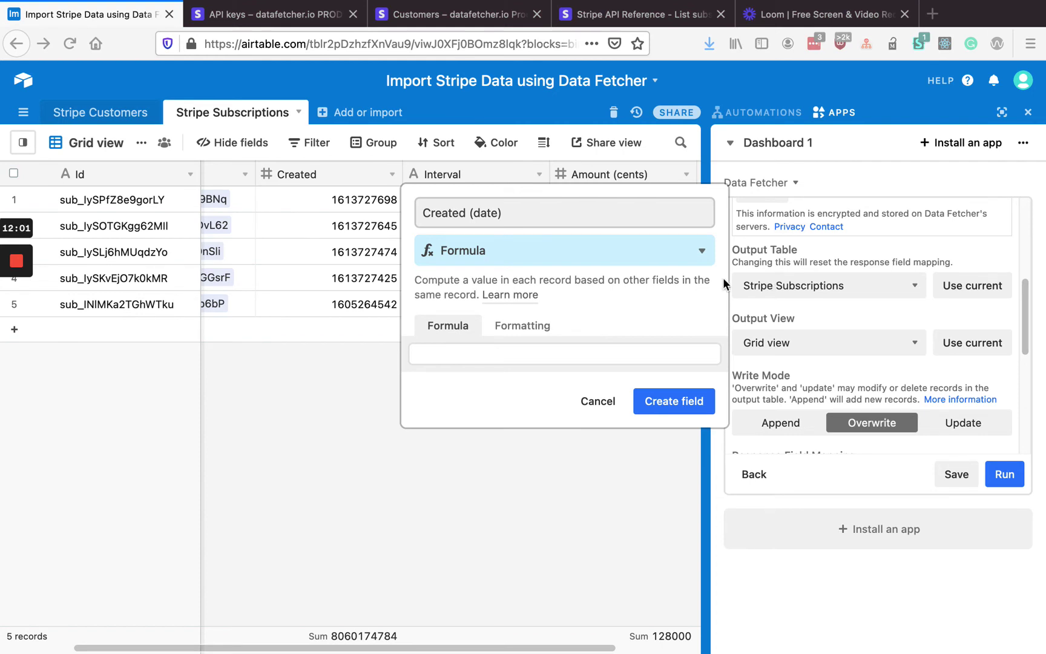
Set the Created (date) formula to DATEADD('1/1/1970',{Created},'seconds')
click(476, 351)
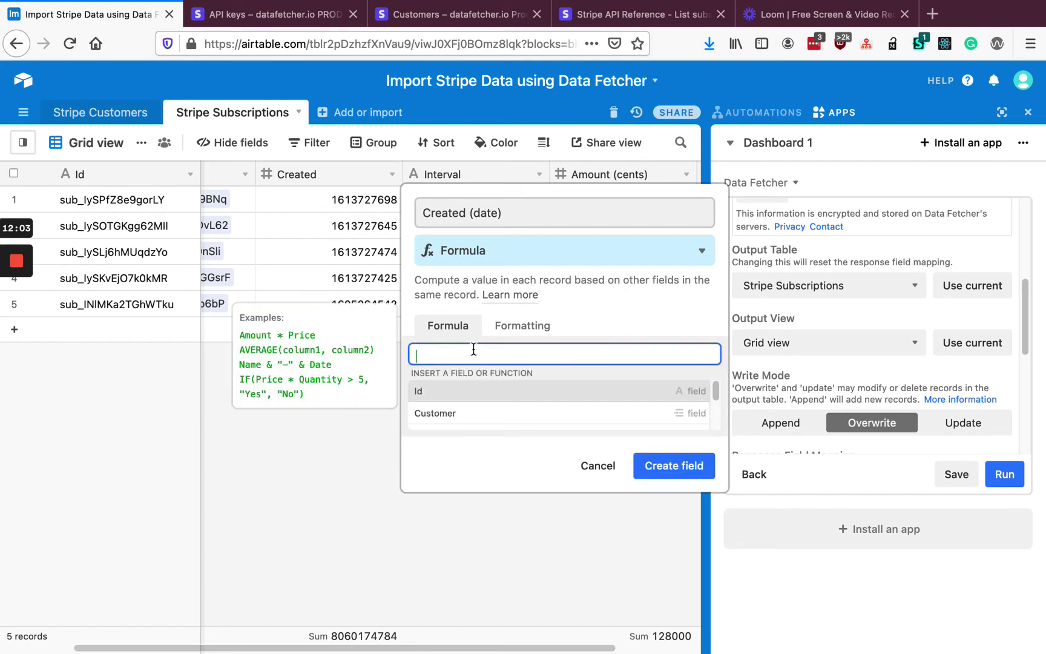
text(DATEADD('1/1/1970',{FieldName},'seconds'))
double_click(573, 359)
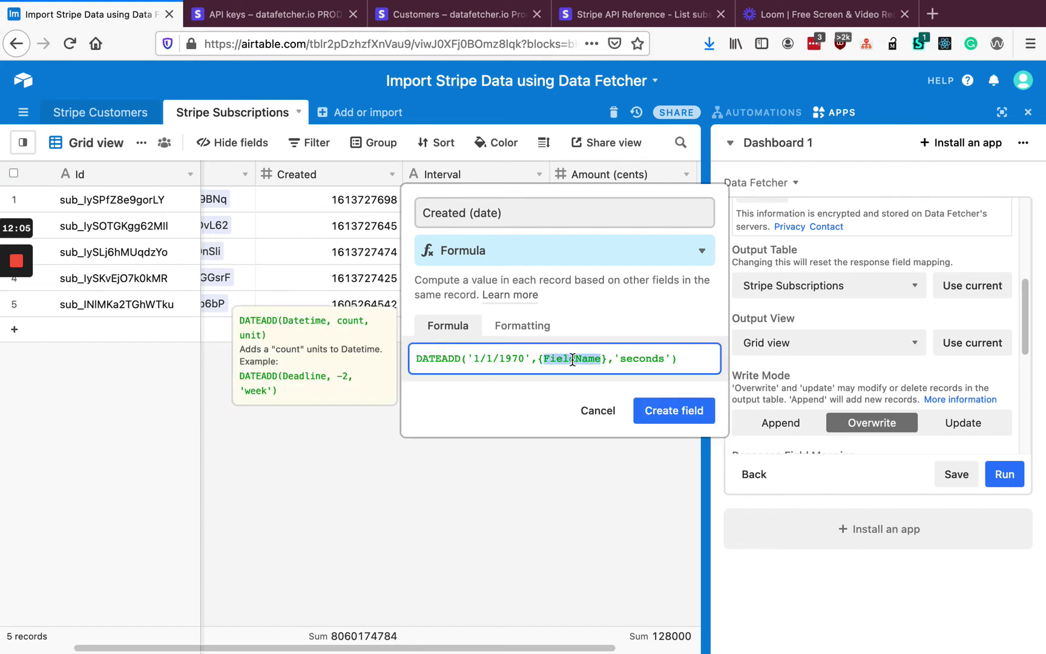
text(Created)
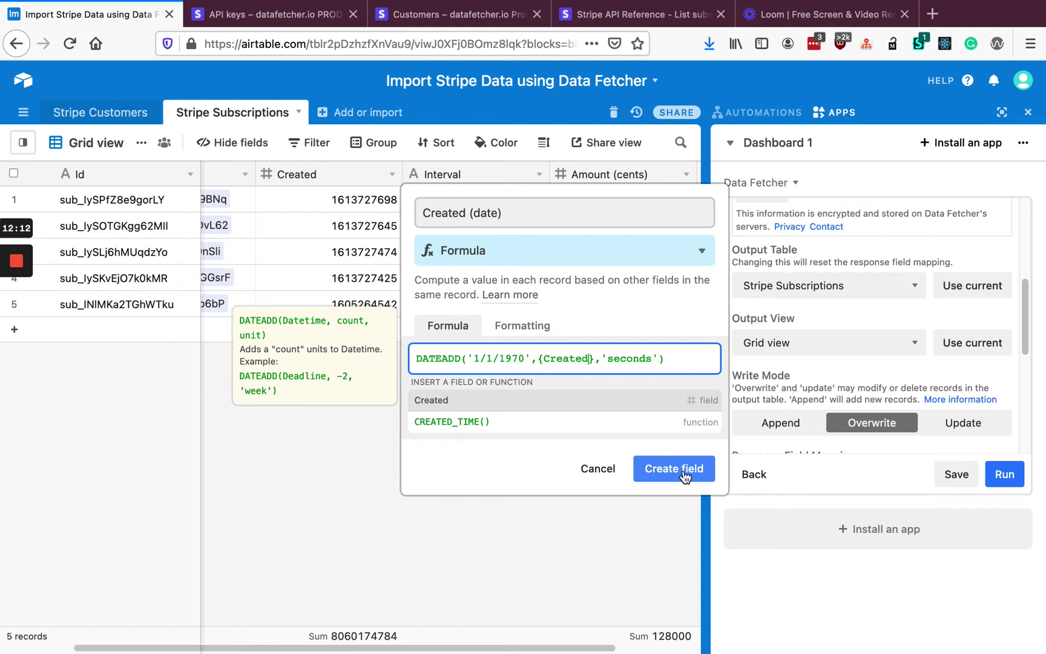
Exclude the time from the Created (date) formatting and create the field
click(521, 327)
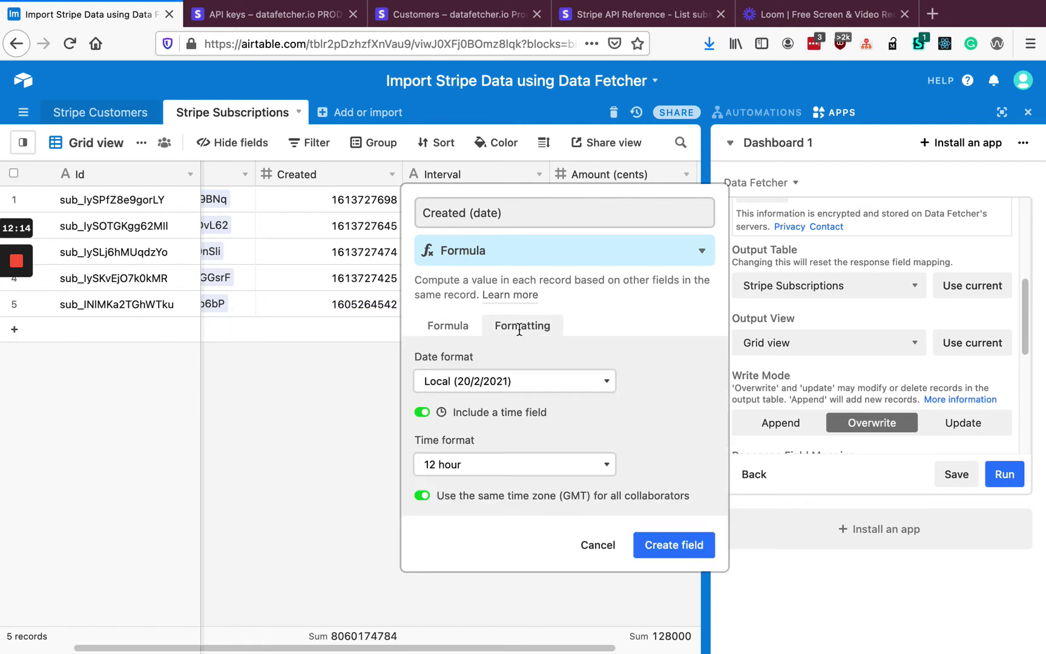
click(424, 413)
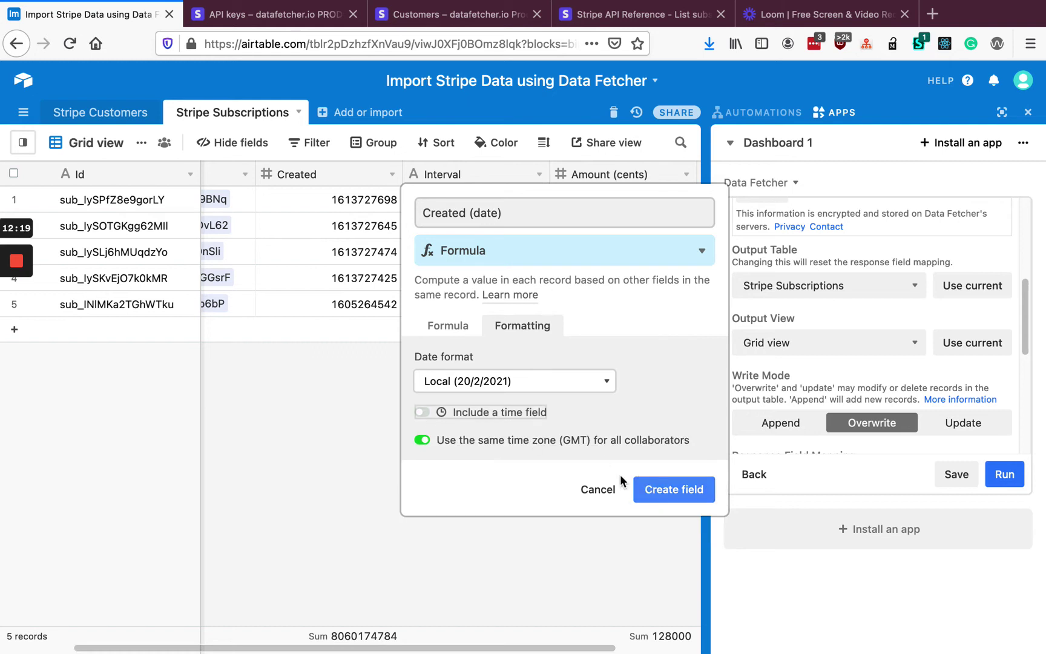
click(668, 480)
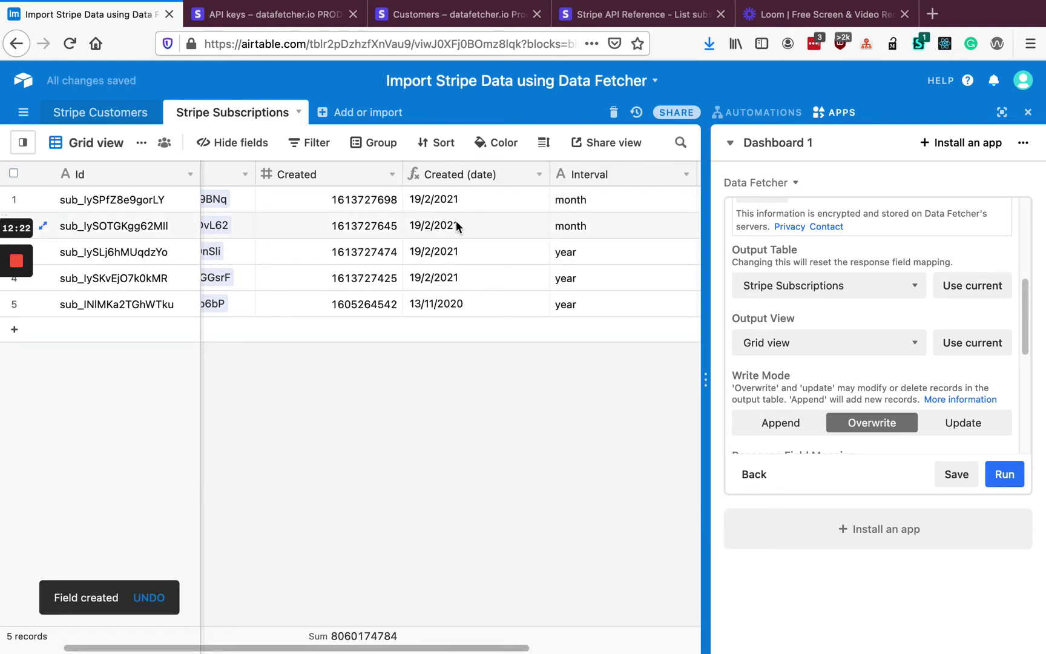
Hide the original Created number field from the Stripe Subscriptions grid view
click(223, 146)
click(253, 246)
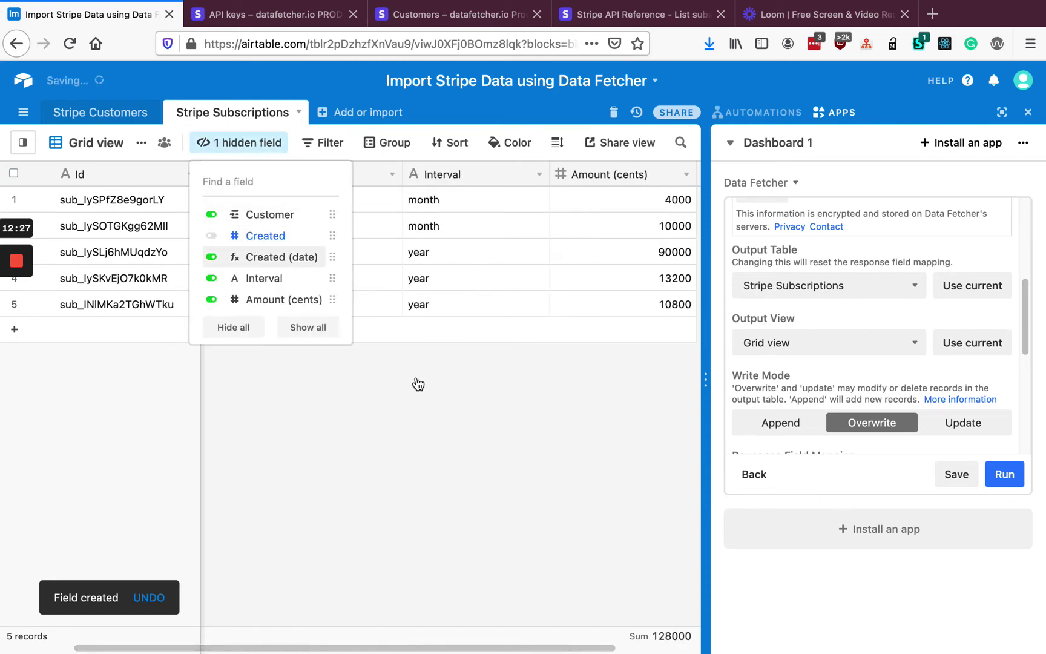
click(483, 323)
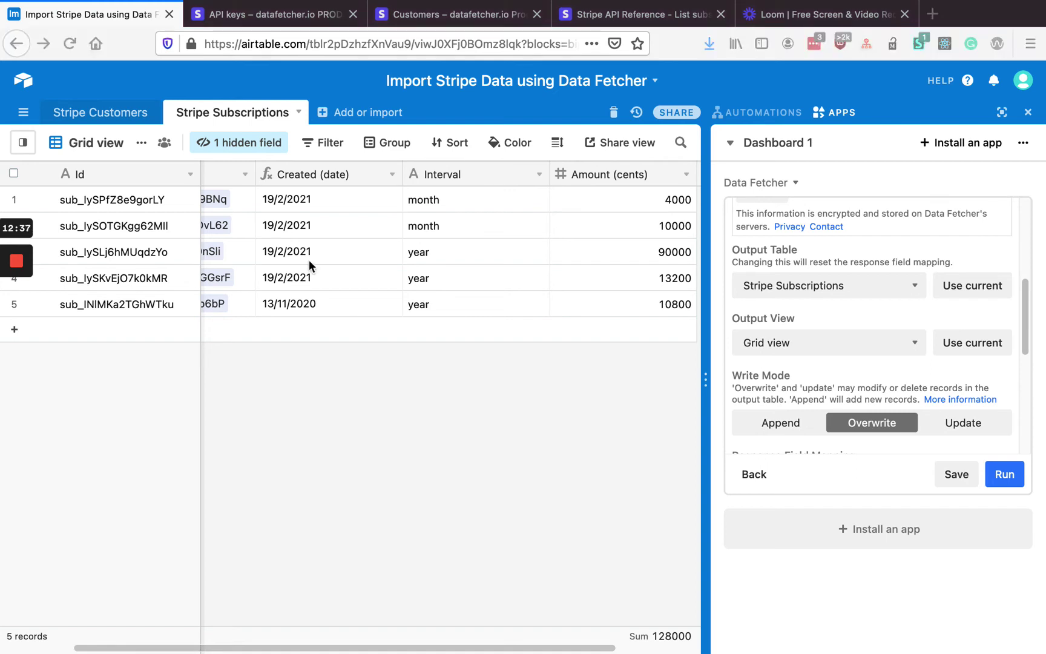
Insert a field named Monthly Amount directly after Amount (cents), with Formula as its type
scroll(569, 344, right, 2)
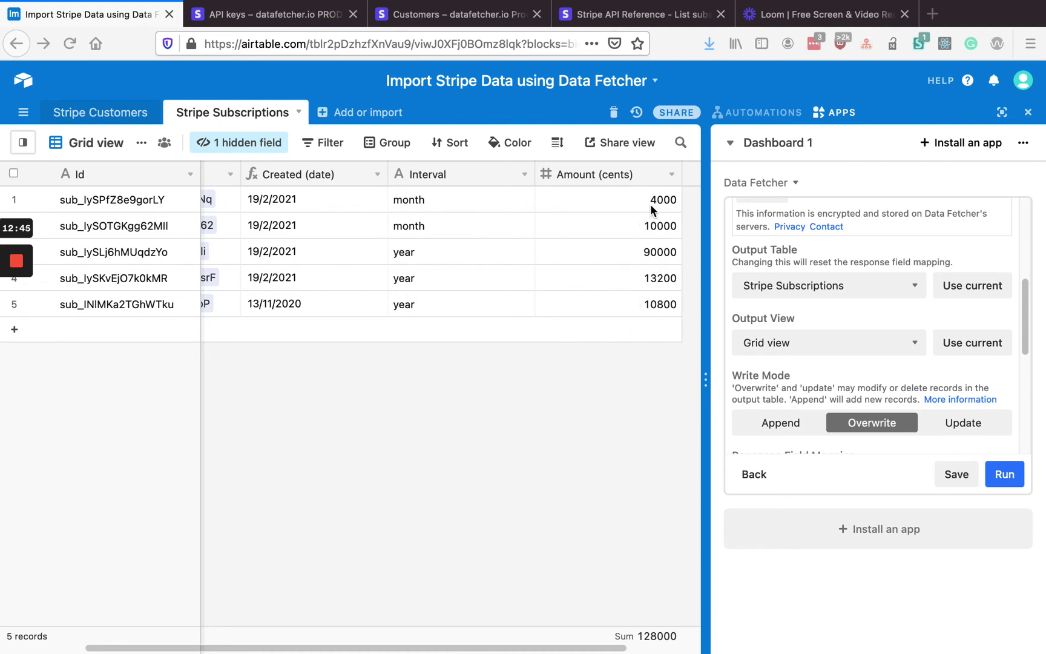
scroll(491, 285, right, 2)
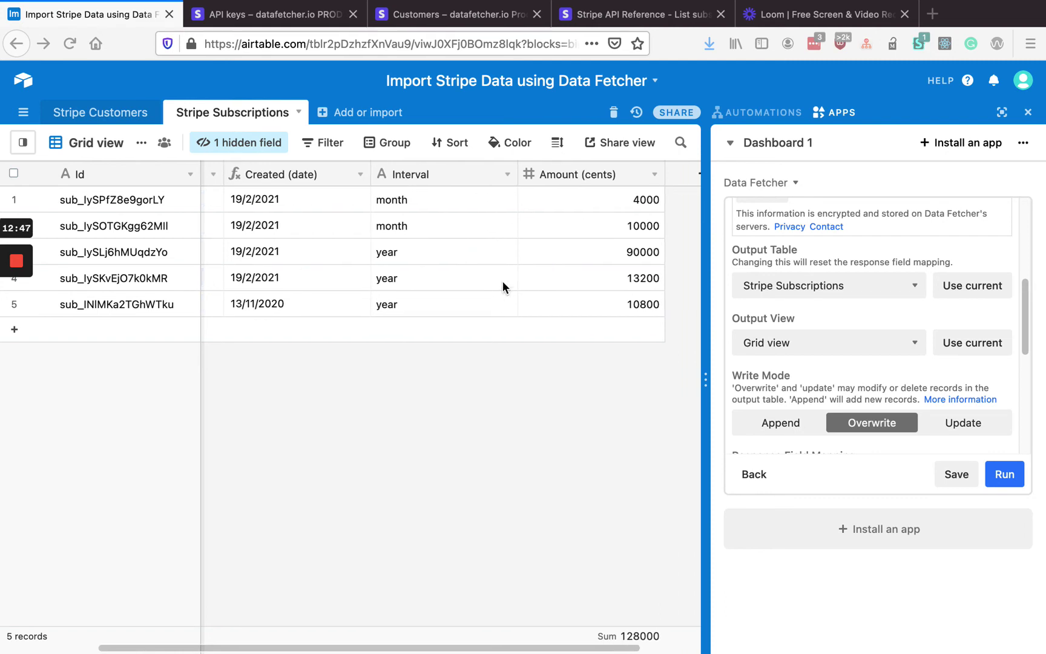
right_click(541, 175)
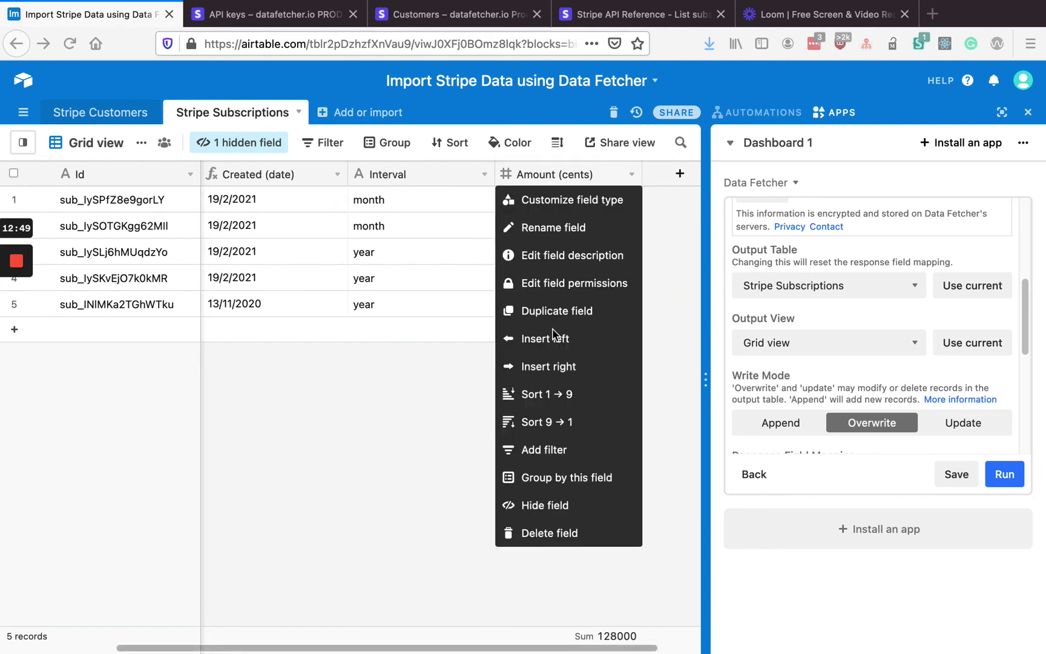
click(547, 368)
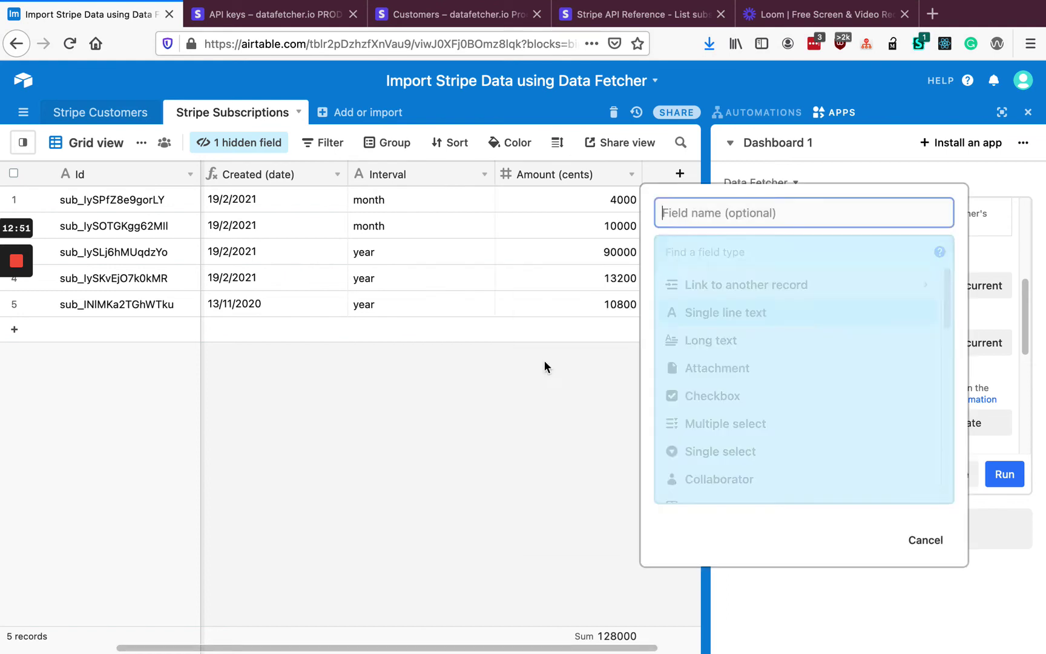
text(M)
key(BackSpace)
text(Monthly Amount)
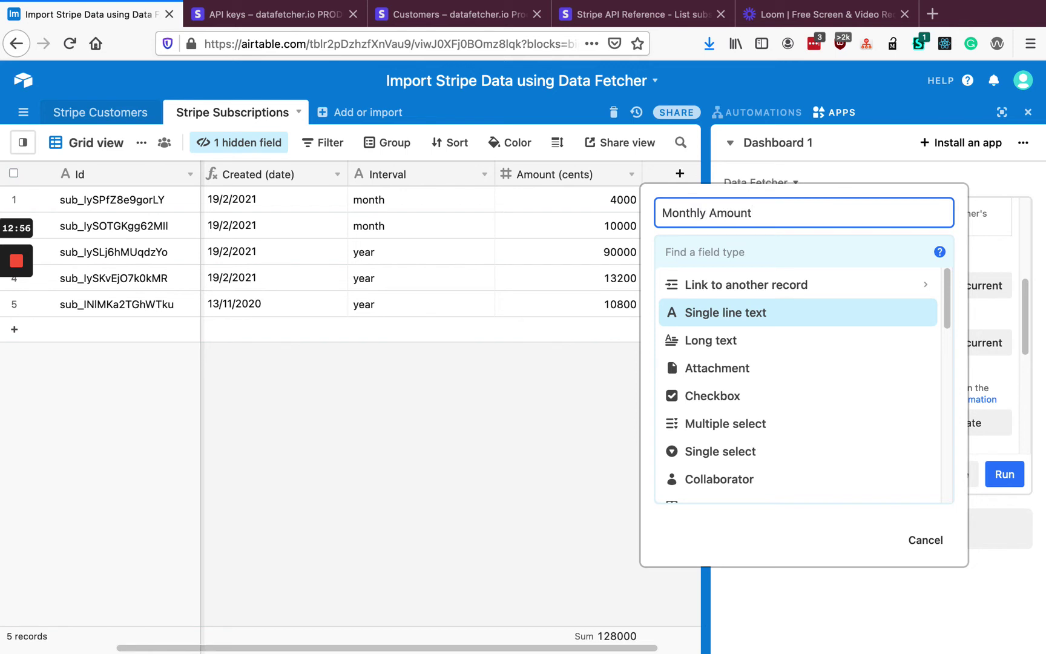
click(731, 253)
text(fo)
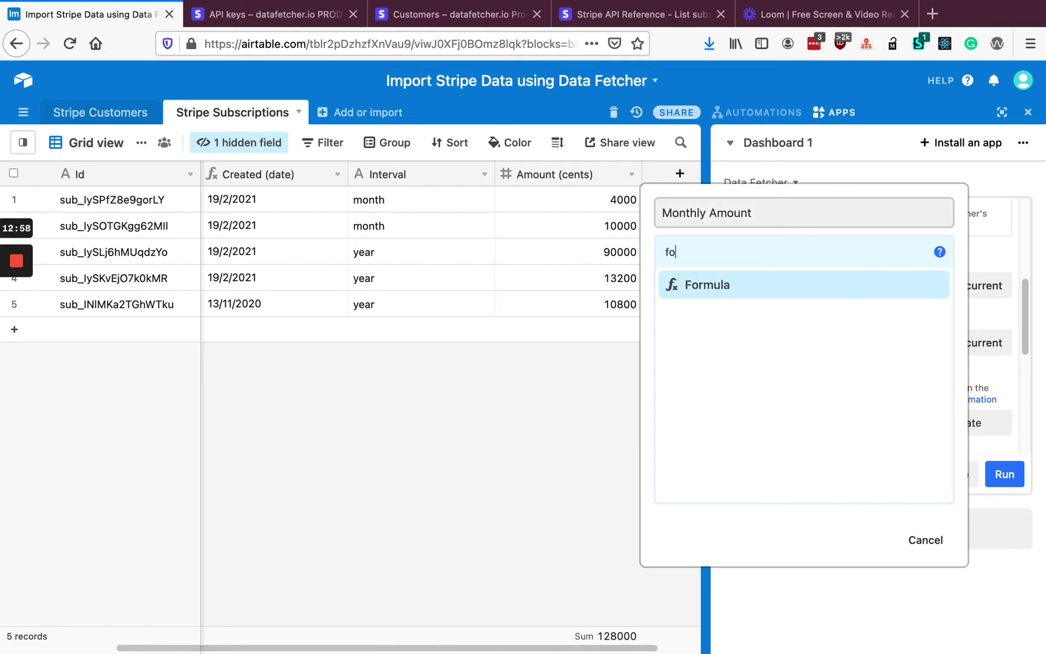
click(725, 287)
Set the Monthly Amount formula to {Amount (cents)}/IF({Interval}='year',1200,100), format it as Currency, and create the field
click(704, 347)
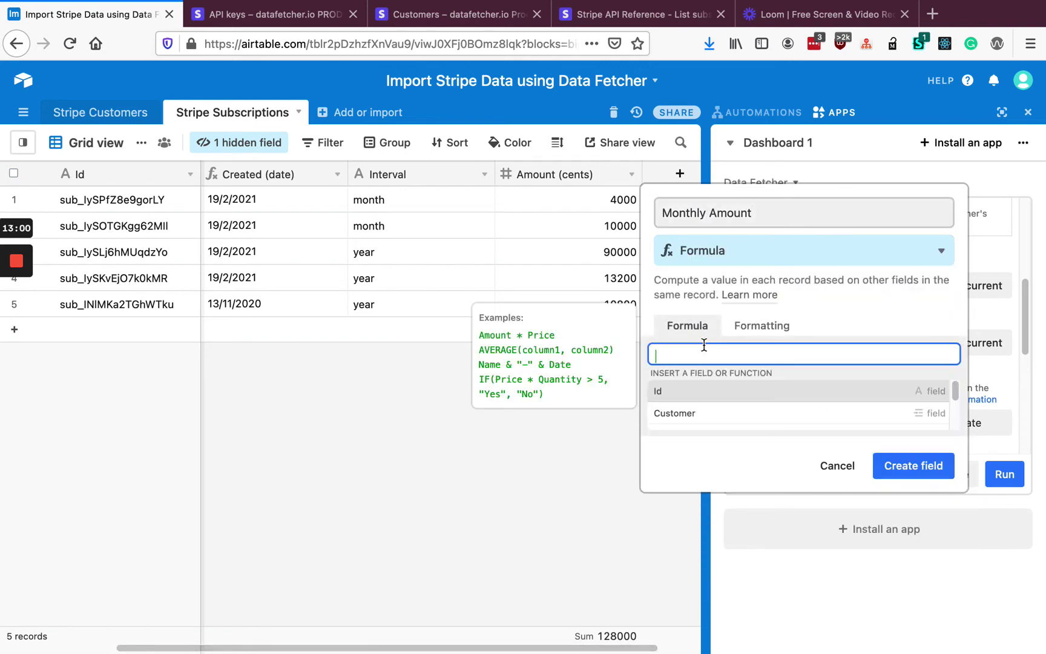
text({Amount (cents)}/IF({Interval}='year',1200,100))
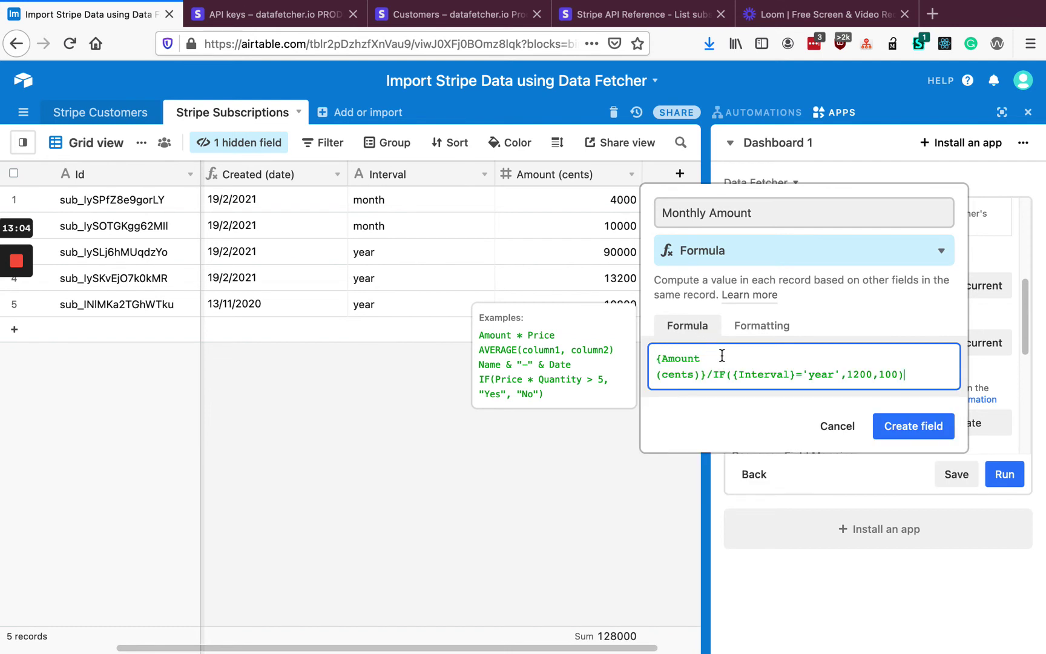
click(754, 328)
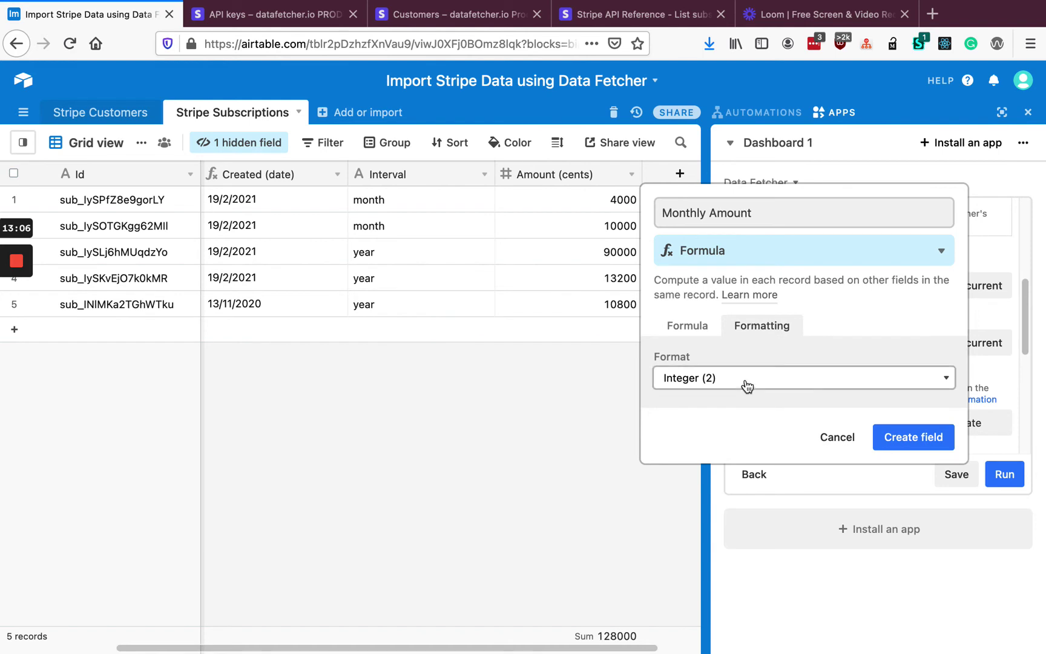
click(747, 379)
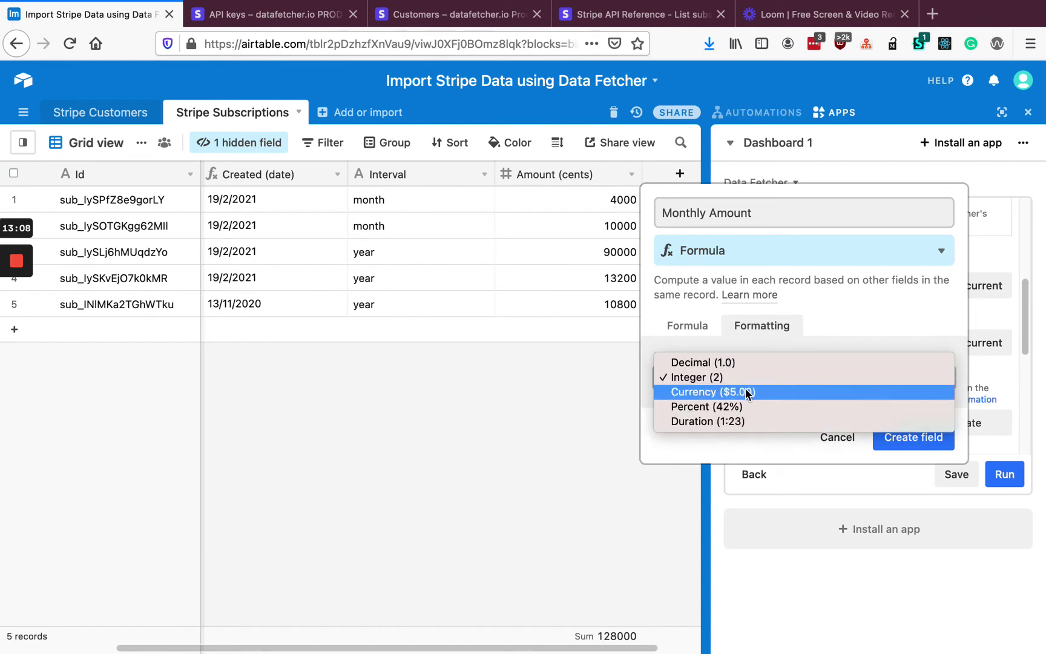
click(747, 392)
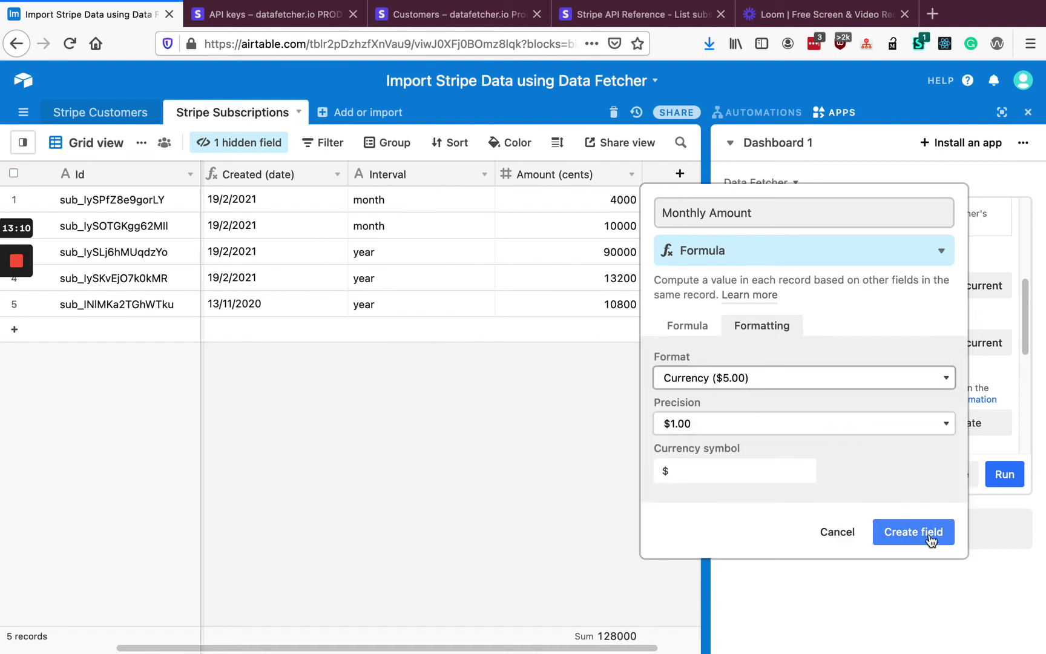
click(882, 535)
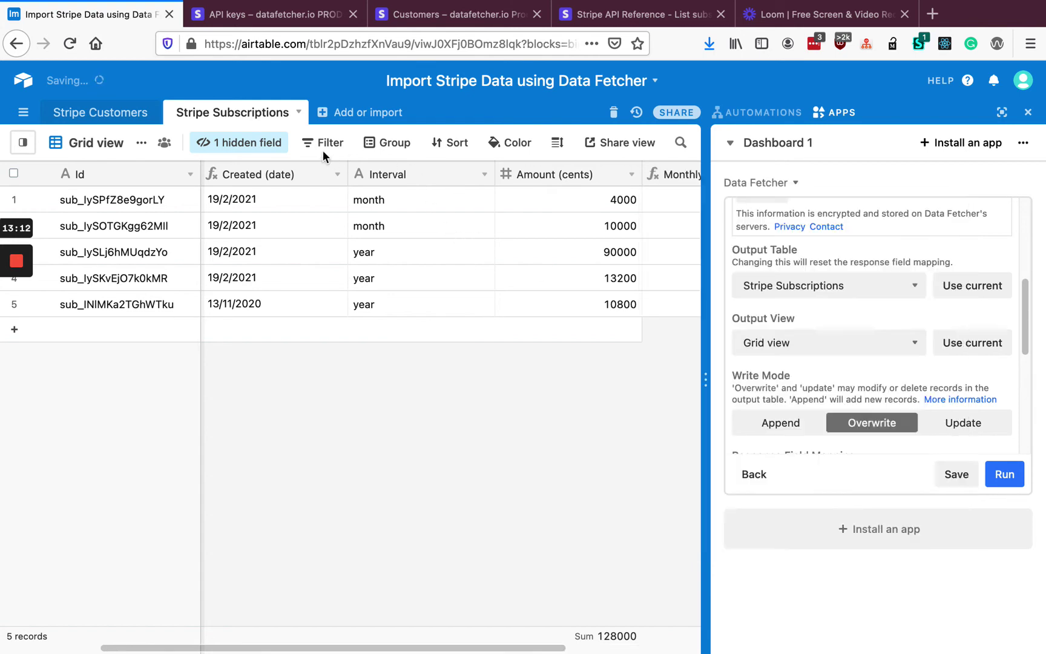
Hide the Amount (cents) field from the Stripe Subscriptions grid view
click(226, 147)
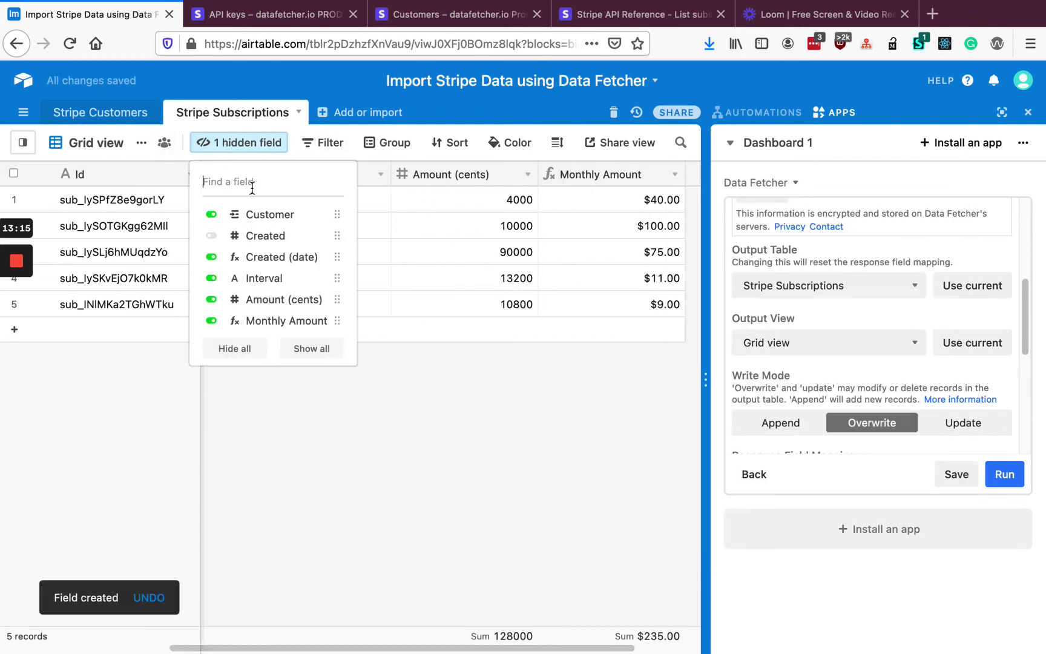
click(286, 299)
click(427, 425)
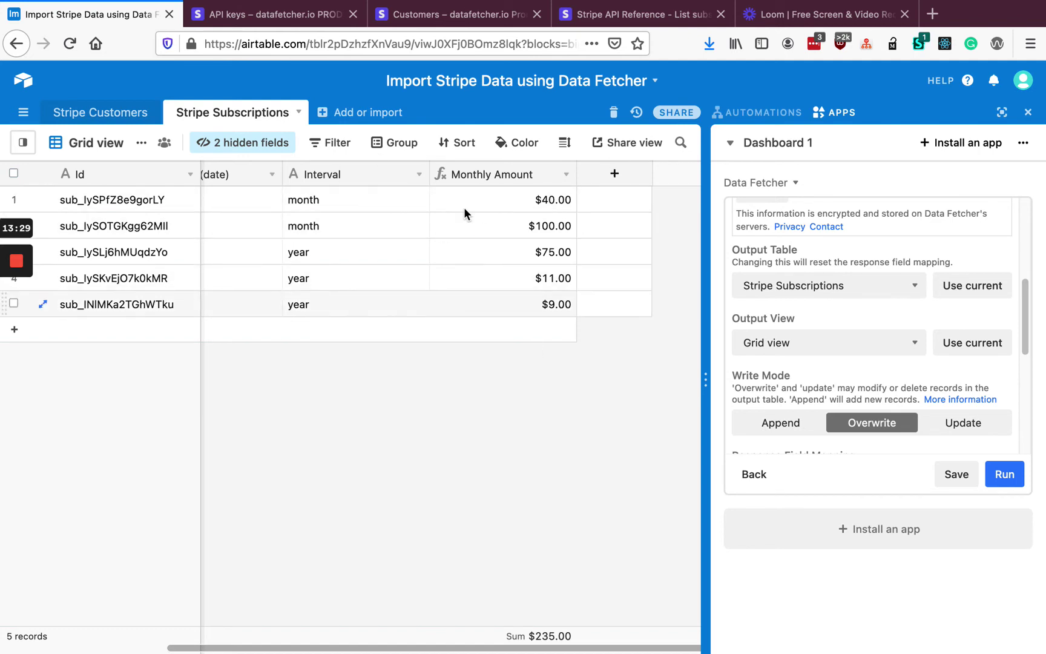
Try the Average summary for the Monthly Amount field and switch the summary back to Sum
click(542, 636)
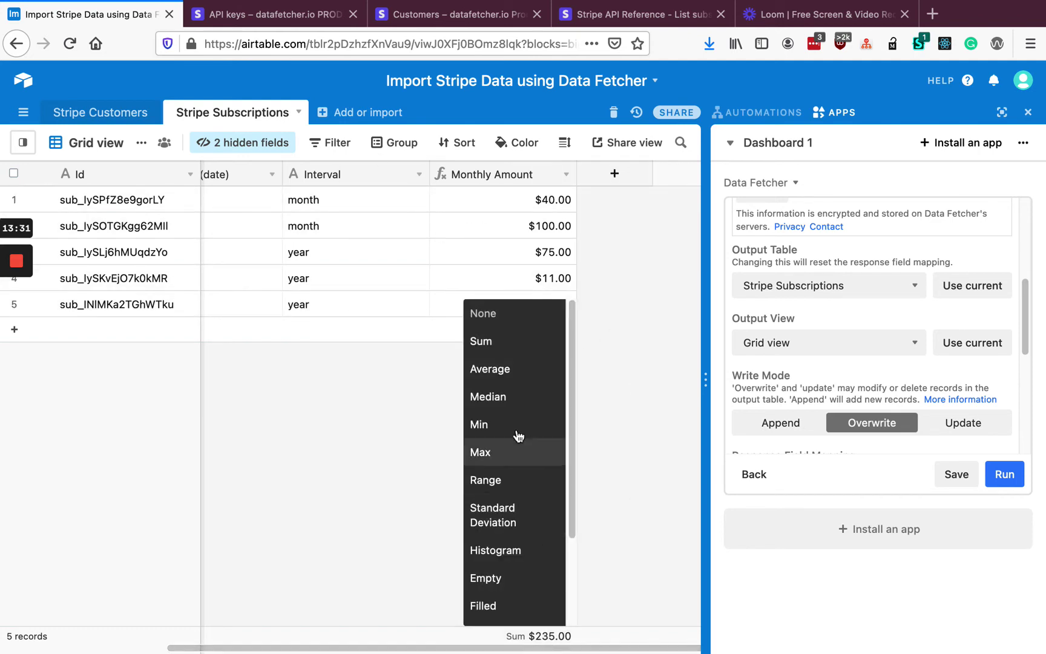
click(503, 371)
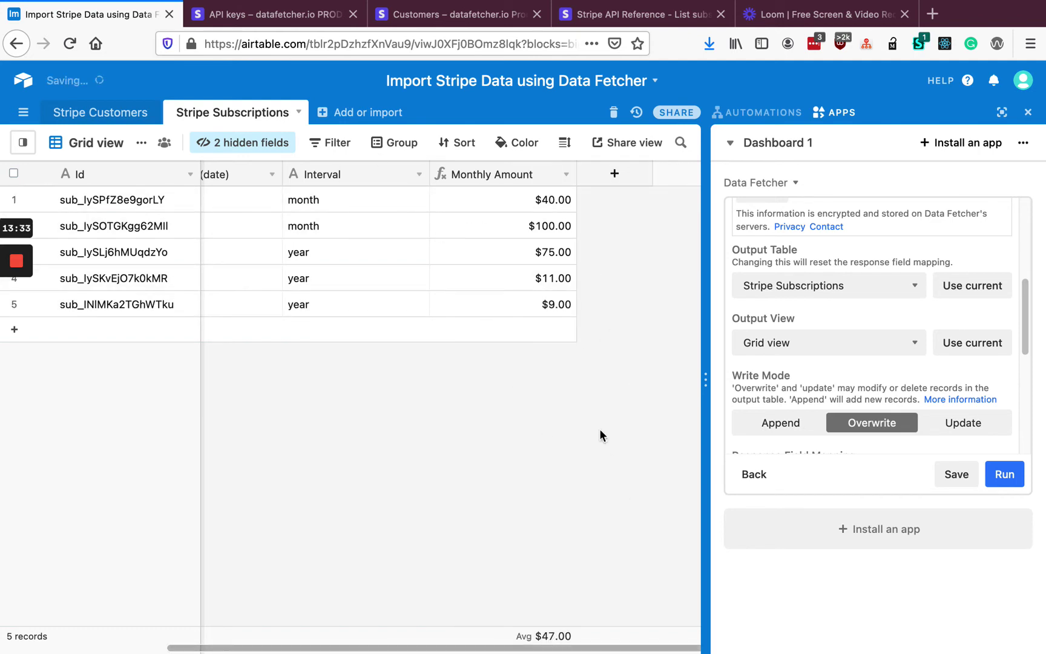
click(552, 636)
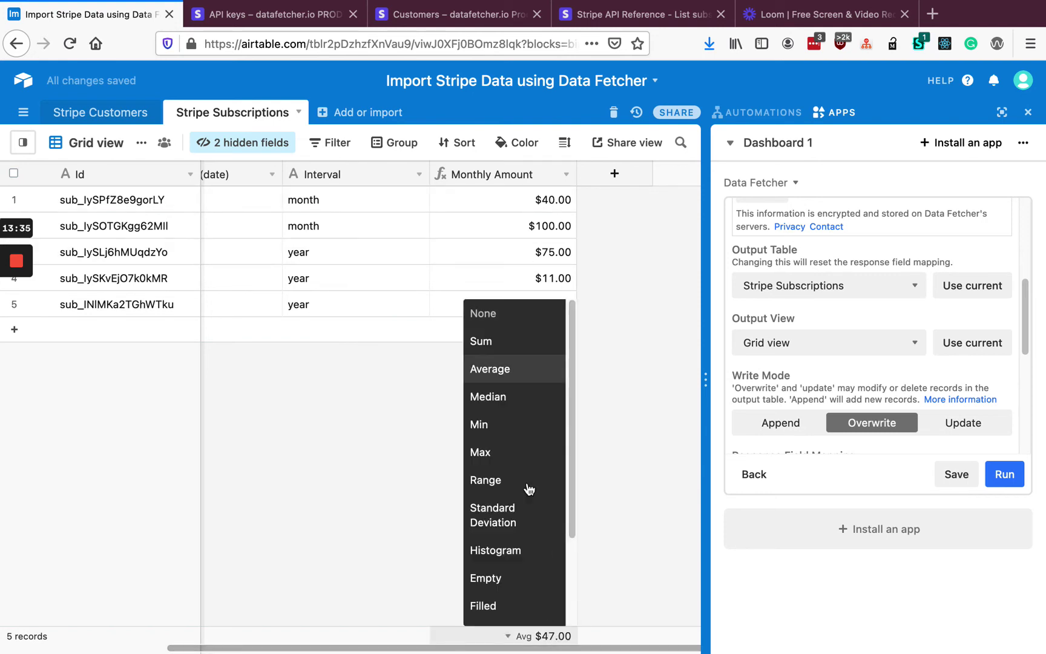
click(489, 349)
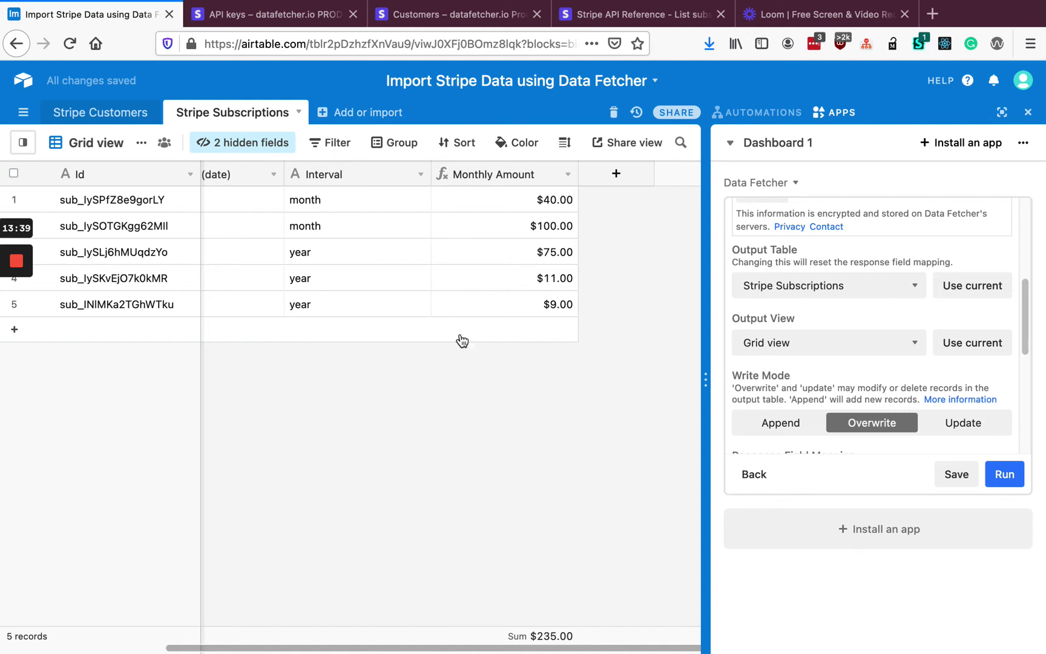
Check the advanced pagination settings of the List Stripe Subscriptions request, save the request and return to the request list
scroll(885, 389, down, 5)
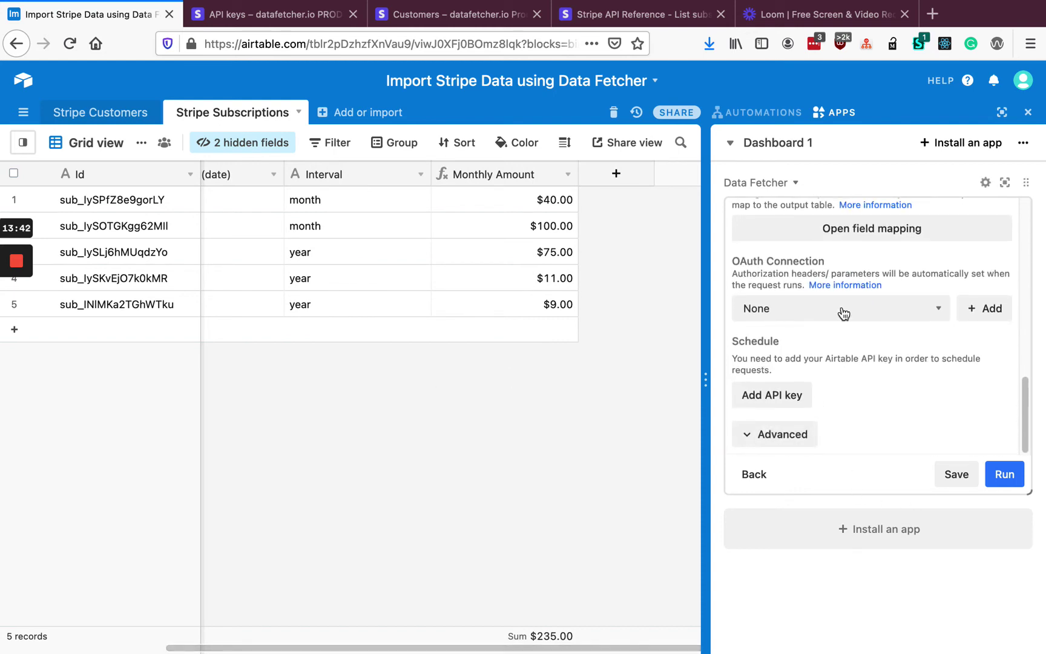
click(781, 442)
scroll(846, 297, down, 4)
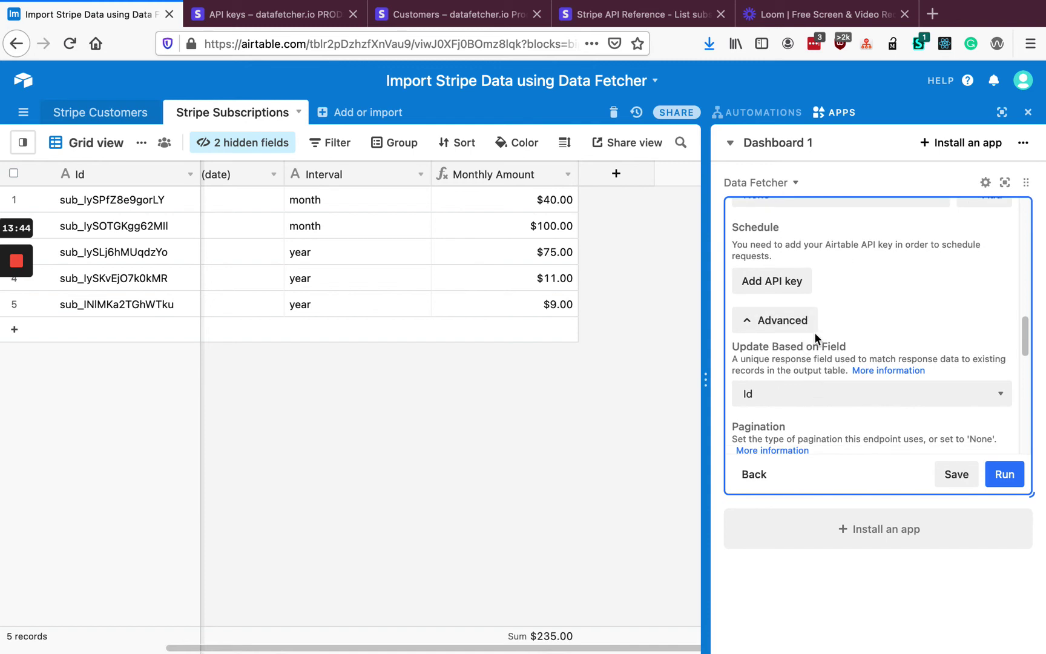
scroll(814, 339, down, 2)
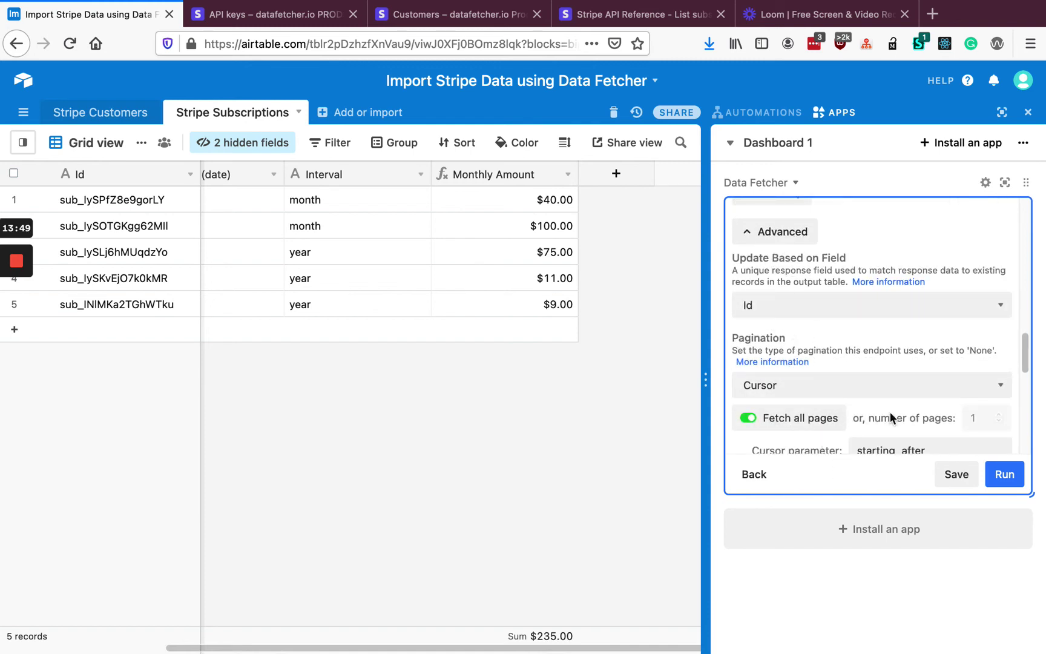
click(955, 478)
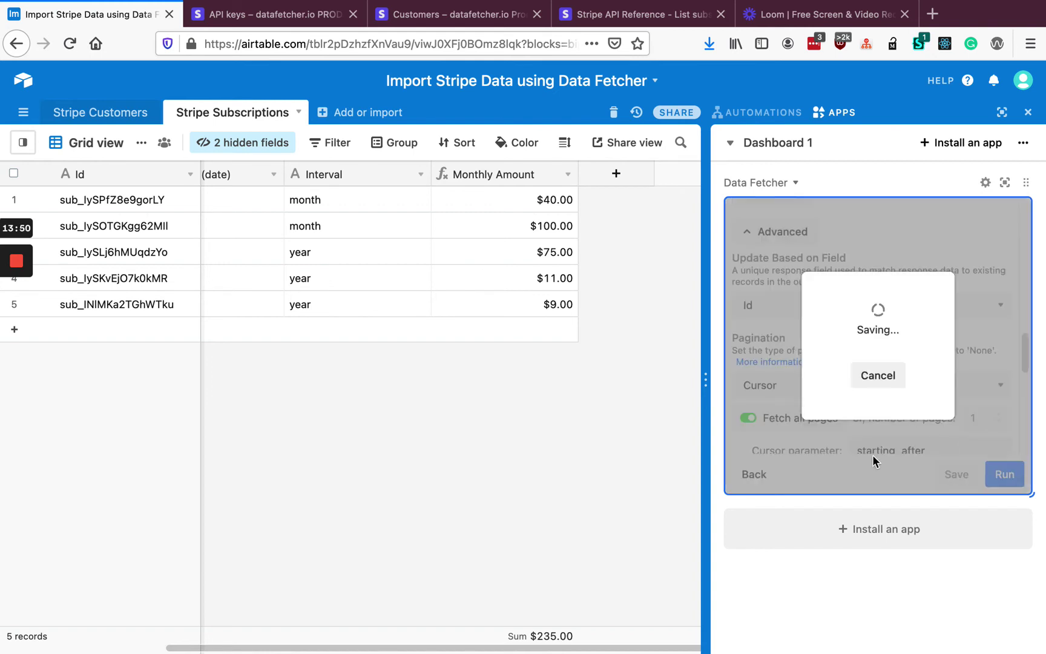
click(754, 474)
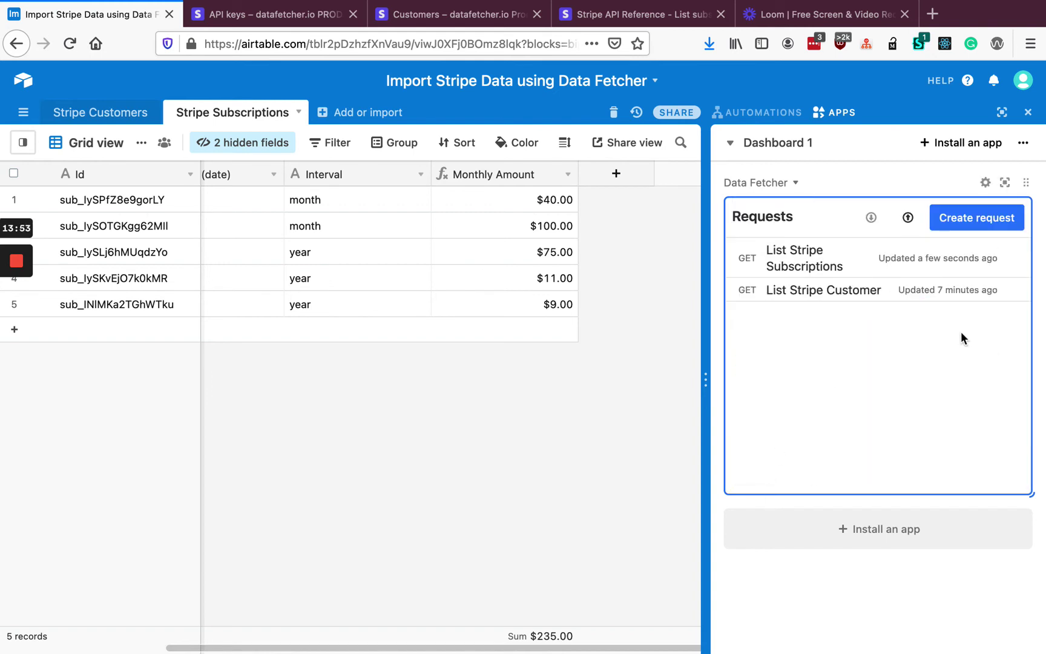
Duplicate the List Stripe Customer request in the expanded Data Fetcher app and name the copy List Stripe Invoices
click(1004, 183)
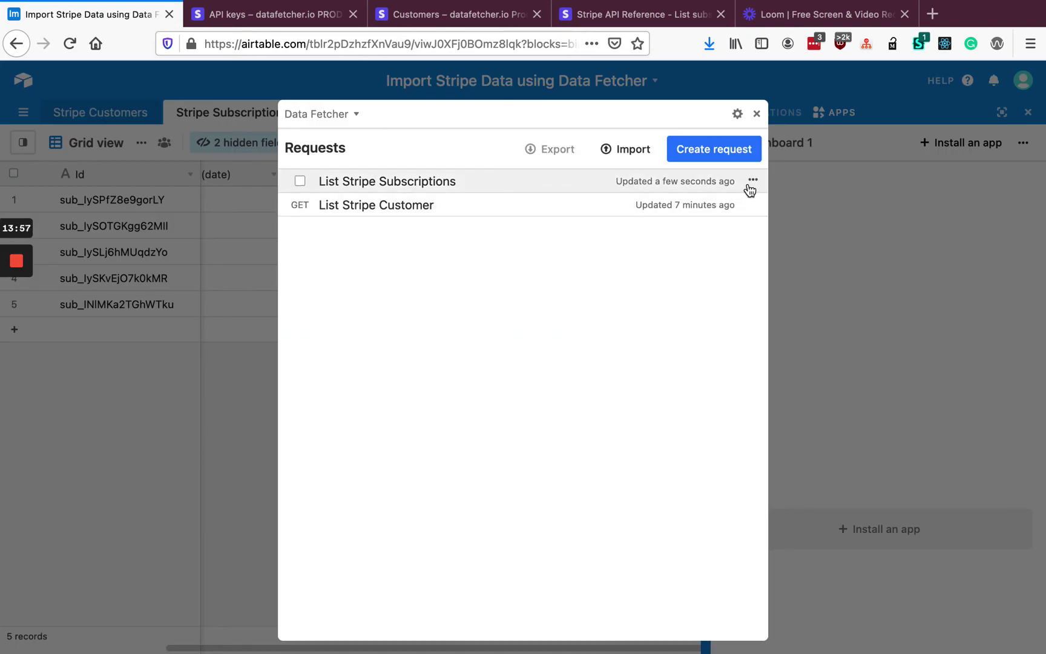
click(751, 206)
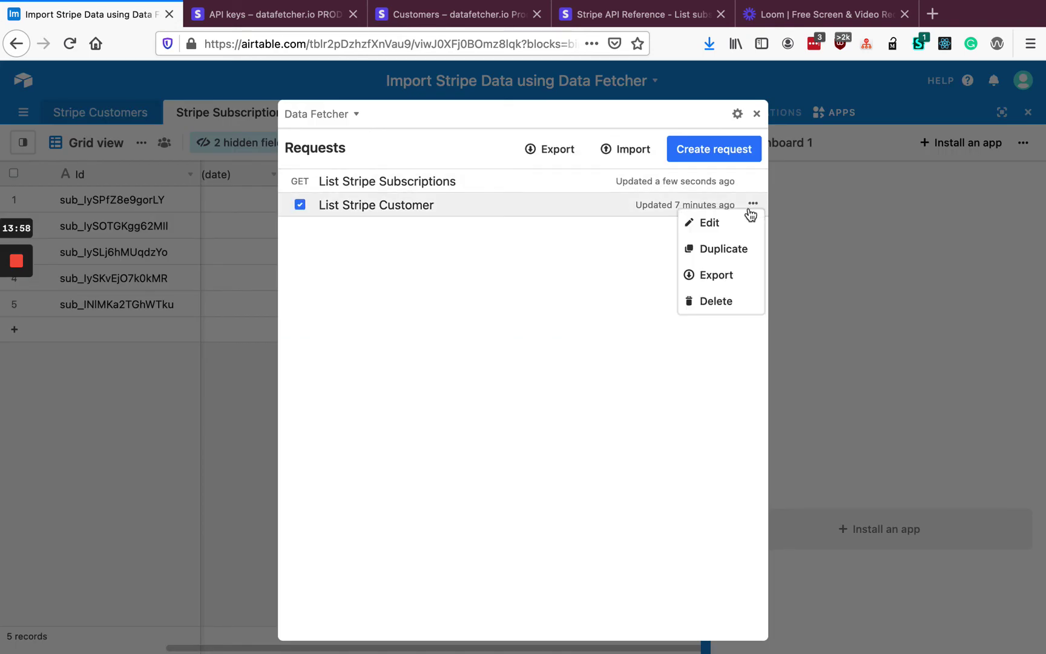
click(727, 248)
click(461, 229)
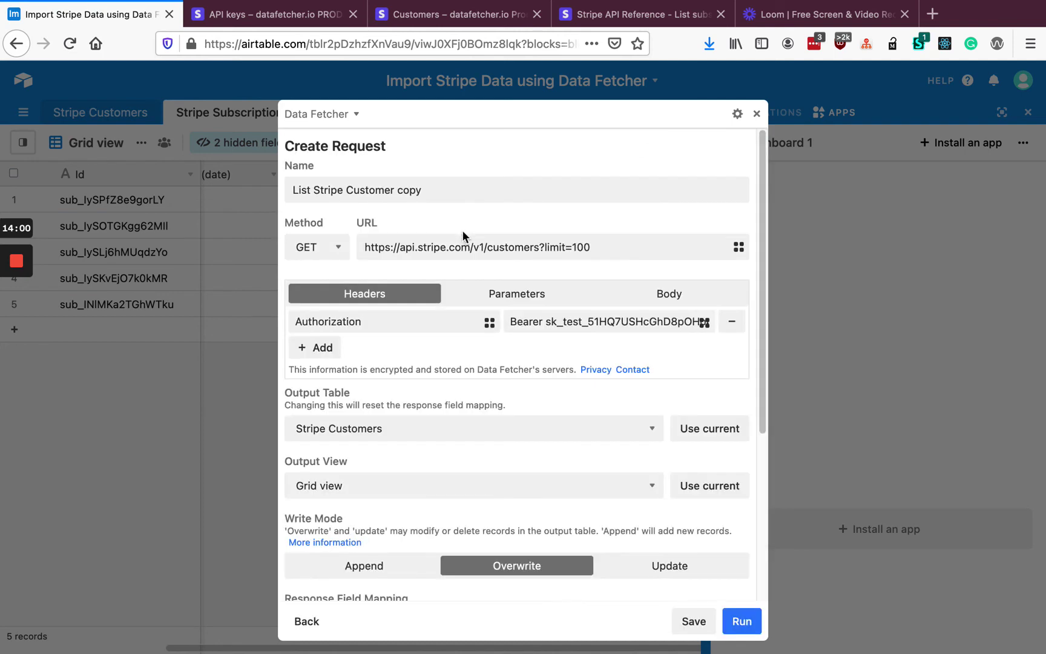
drag(347, 193, 466, 198)
text(Invoice)
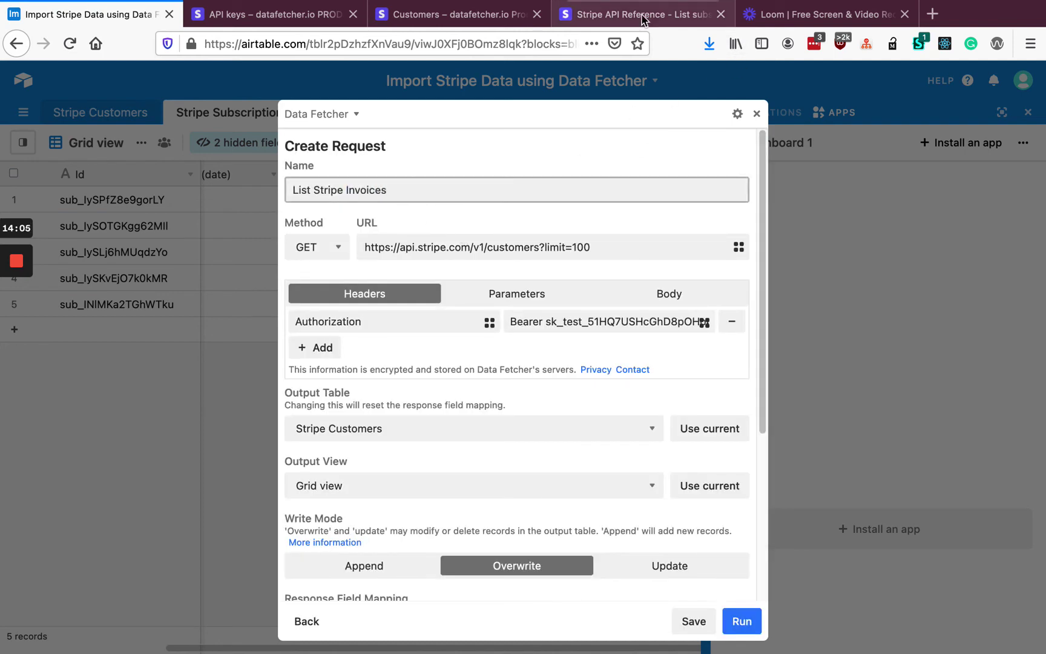
Switch to the Stripe API reference, find the List all invoices endpoint and select invoices in its example URL
click(643, 20)
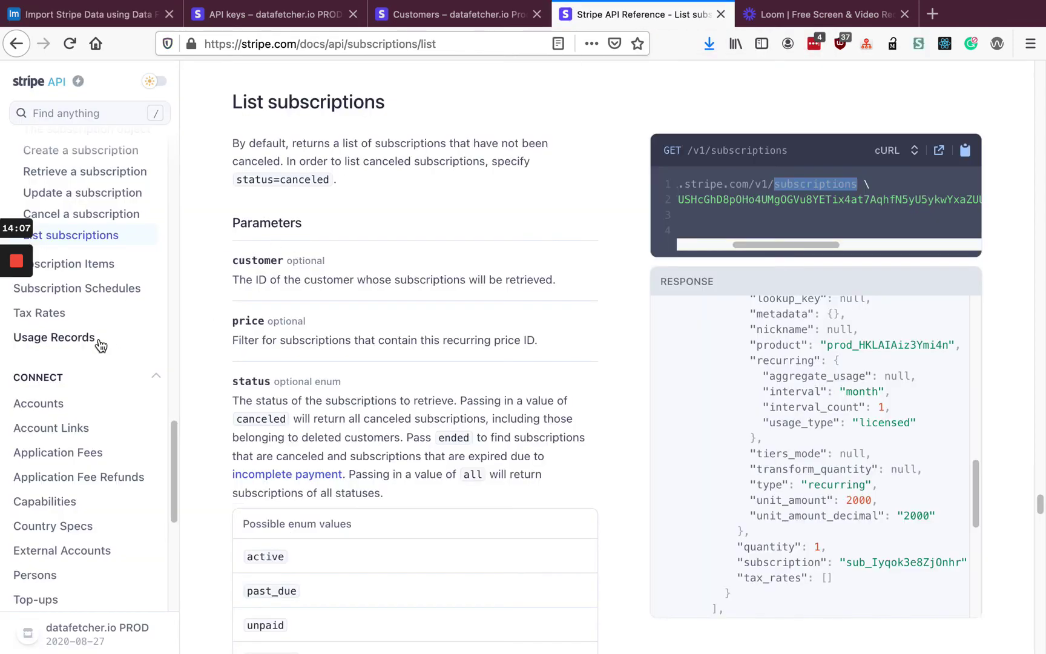
scroll(103, 343, up, 8)
scroll(103, 343, up, 10)
scroll(106, 341, down, 5)
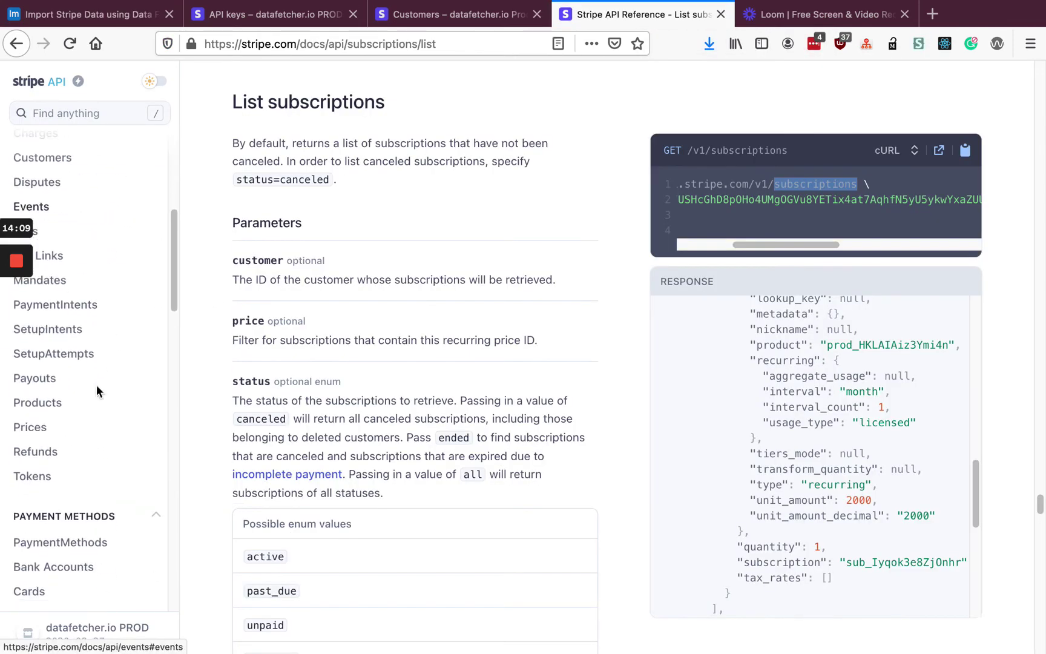
scroll(84, 423, up, 5)
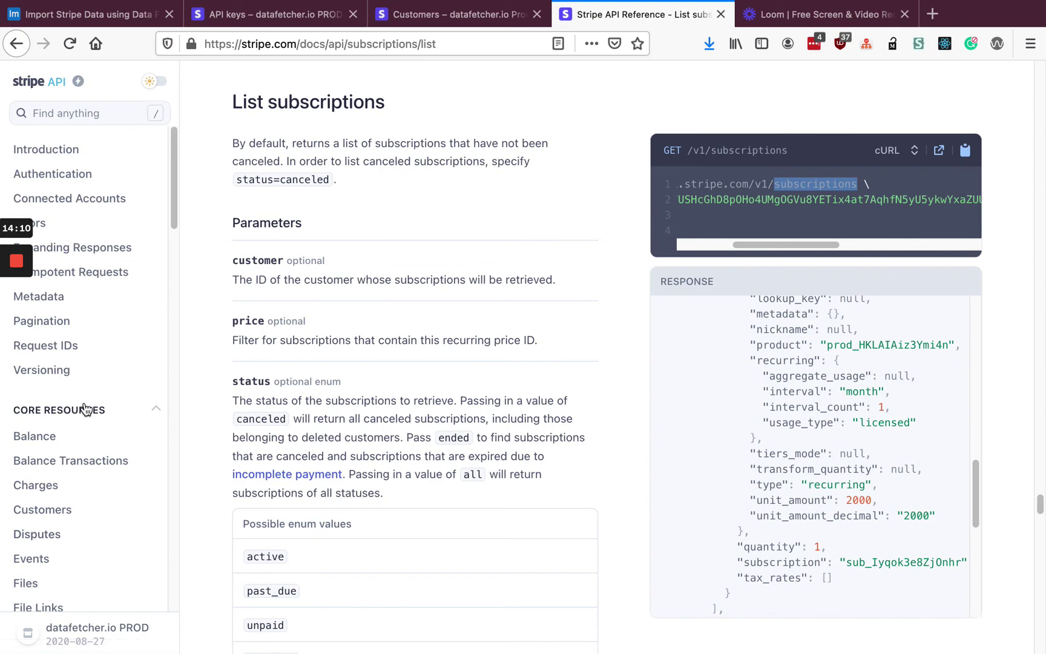
scroll(87, 406, down, 10)
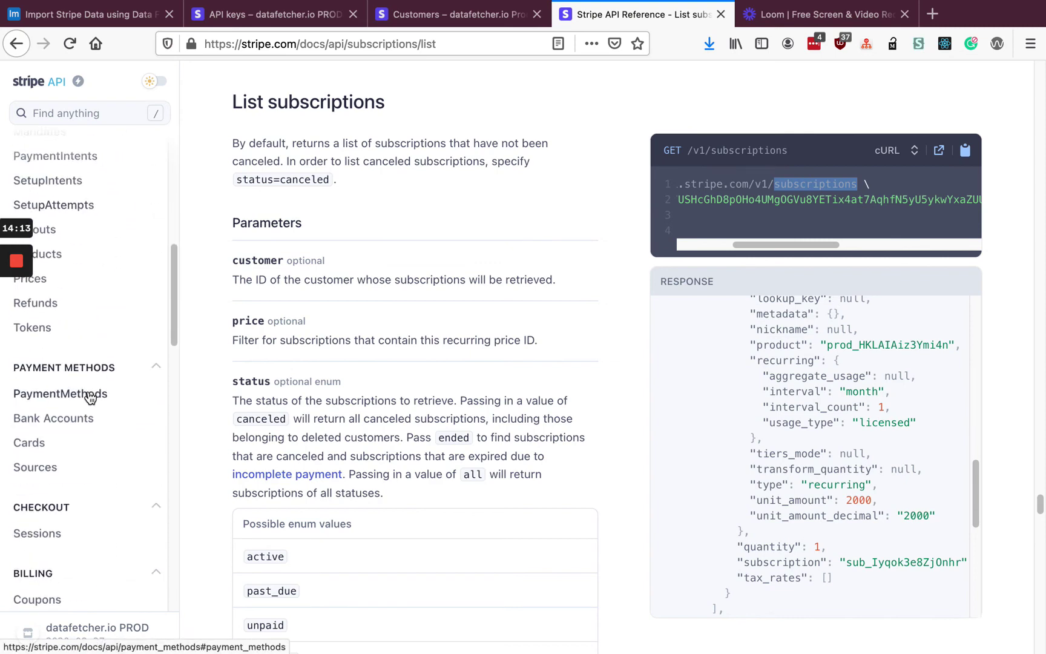
scroll(90, 396, down, 10)
scroll(73, 363, up, 3)
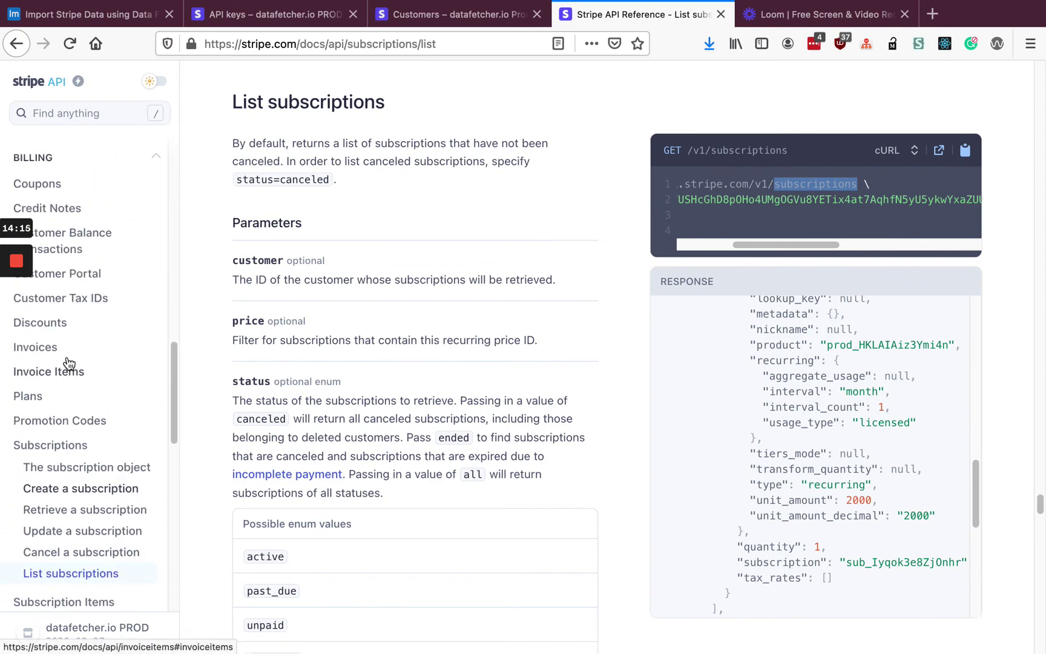
mouse_move(32, 344)
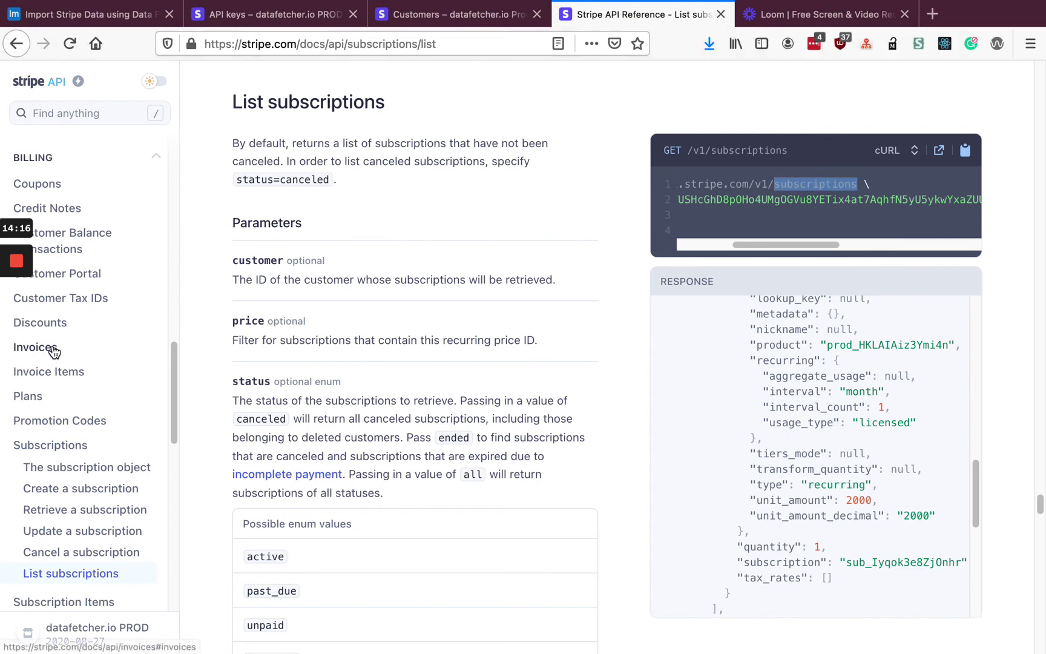
click(53, 350)
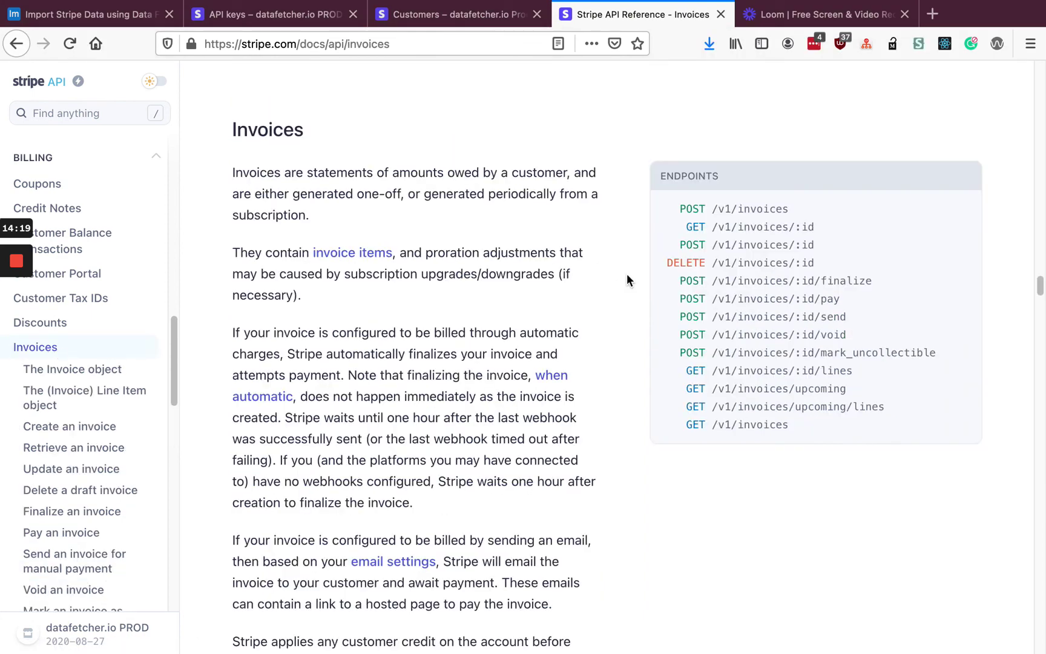
click(774, 426)
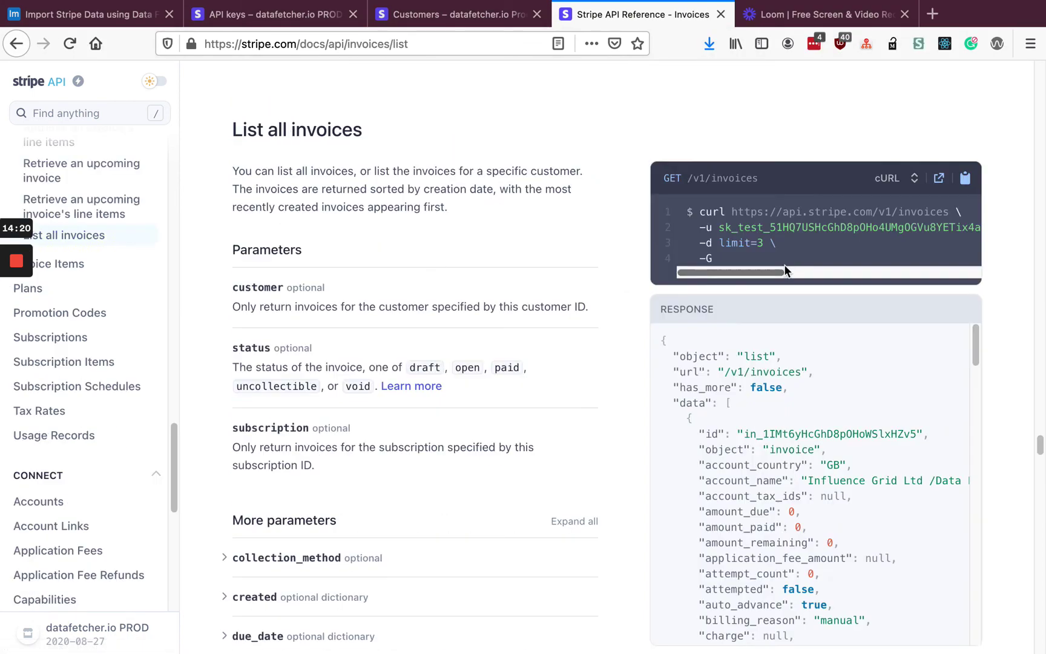
double_click(920, 211)
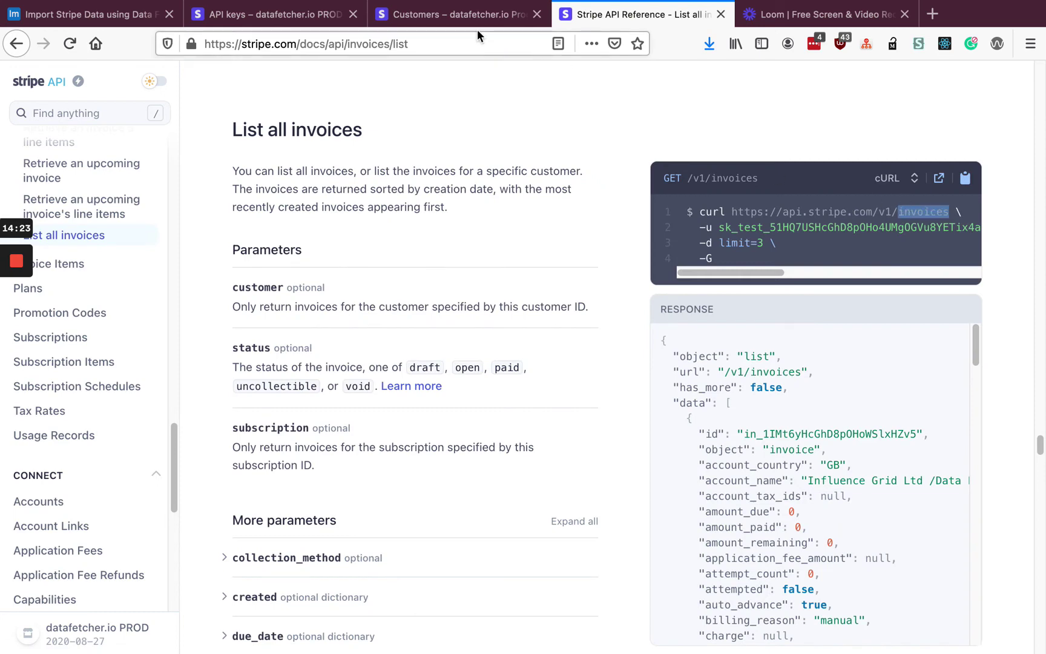
click(66, 17)
double_click(520, 249)
text(invoices)
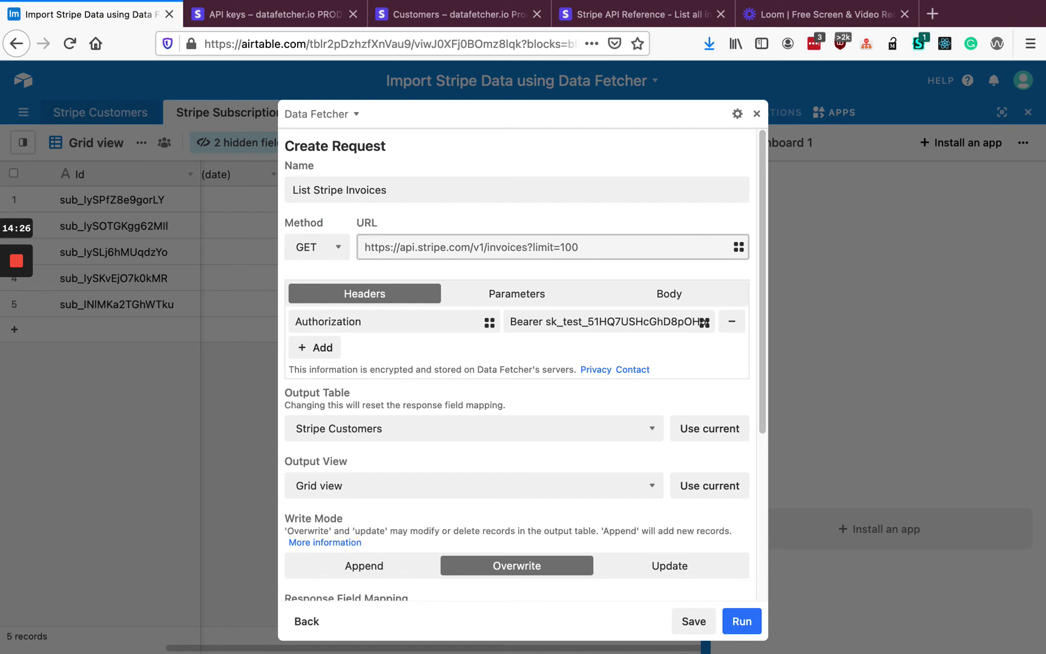
click(683, 141)
key(Escape)
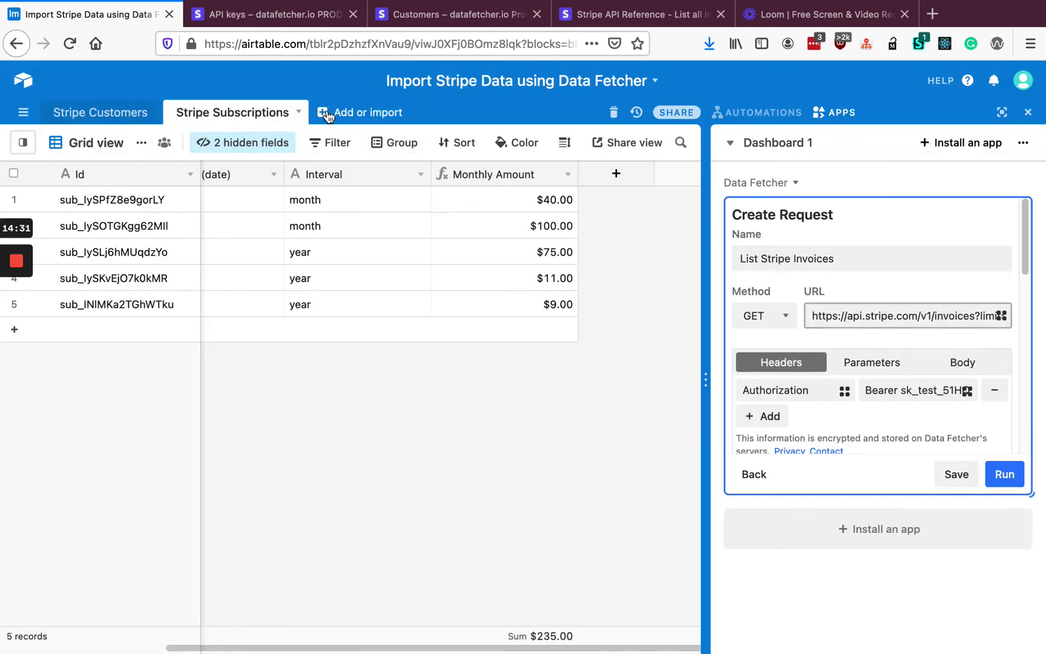
Add an empty table to the base and name it Stripe Invoices
click(327, 114)
click(407, 135)
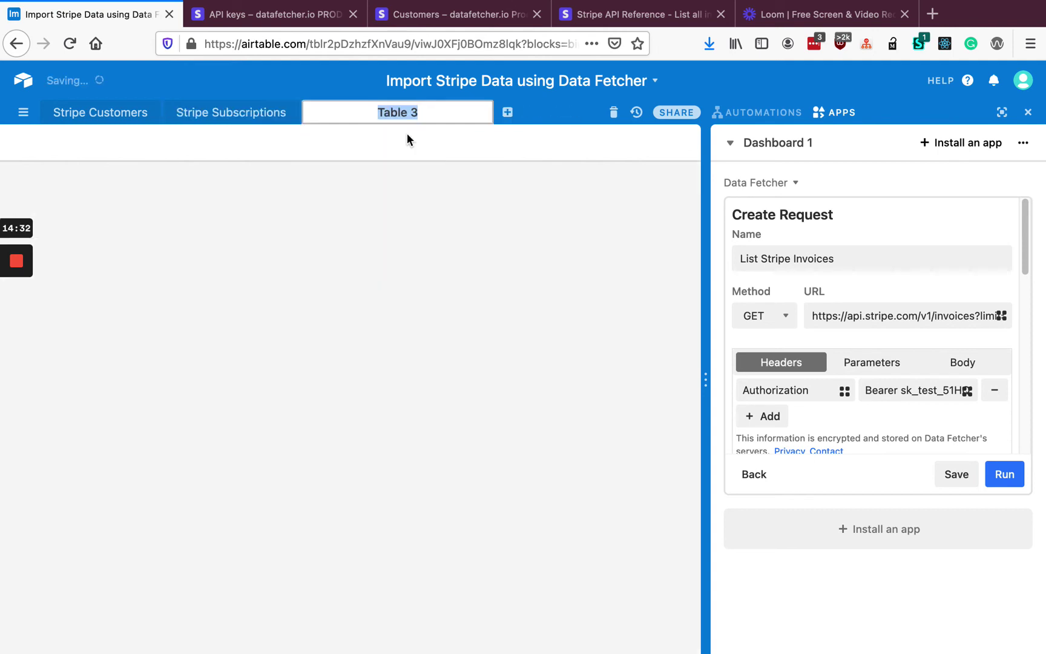
text(Stripe Invoices)
key(Return)
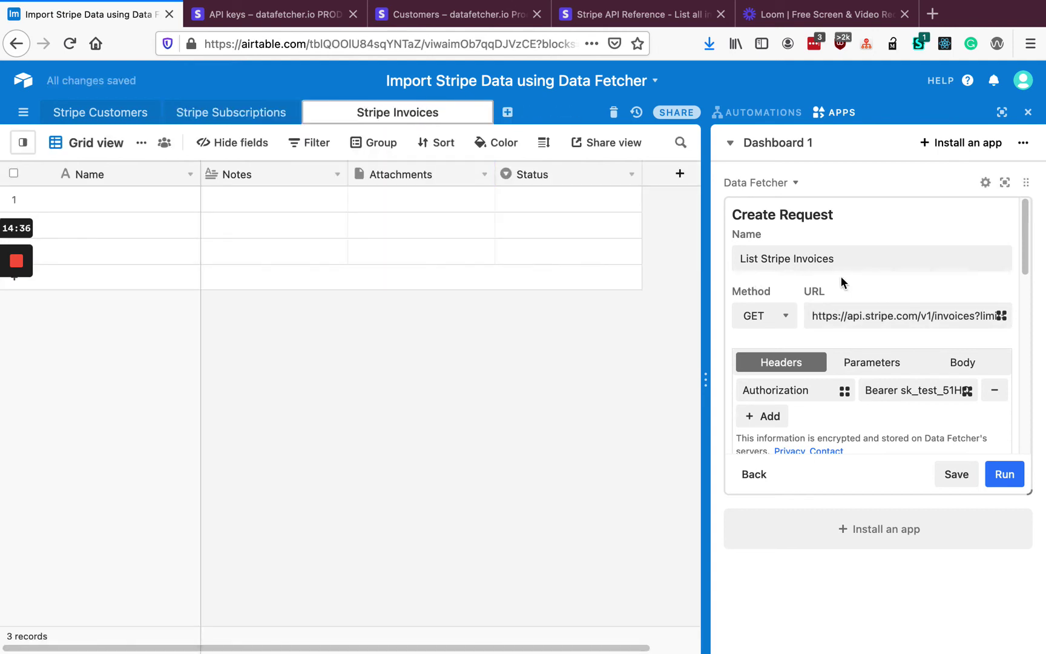
Delete the default Notes, Attachments and Status fields from the Stripe Invoices table
right_click(254, 174)
click(255, 532)
right_click(262, 168)
click(272, 536)
right_click(272, 174)
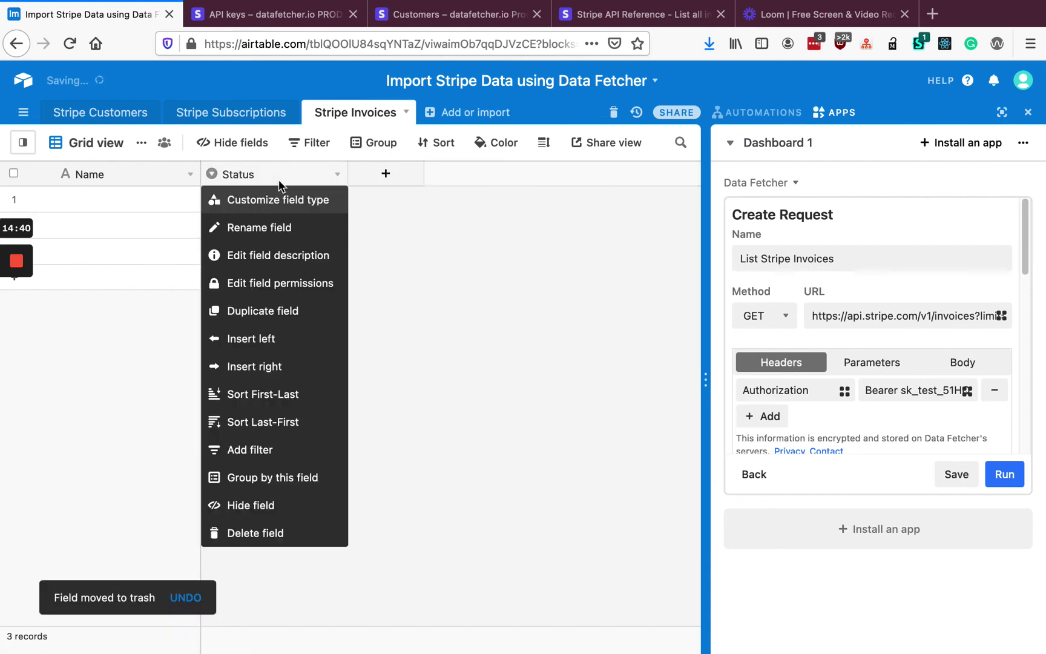
click(267, 533)
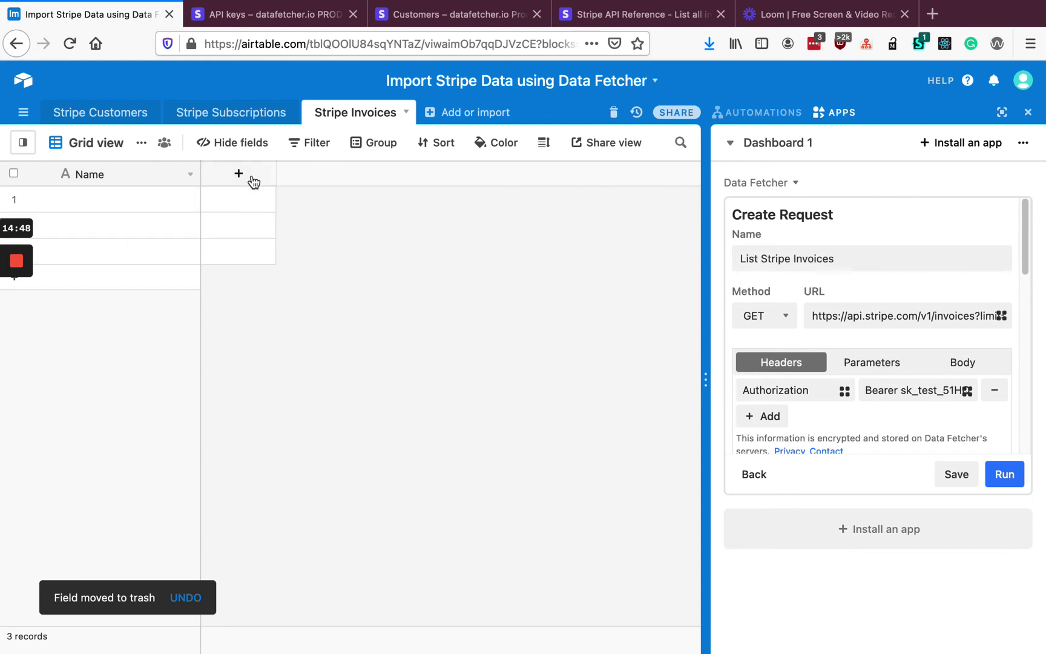
Add a Customer field linked to the Stripe Customers table, with linking to multiple records turned off
click(126, 175)
click(239, 174)
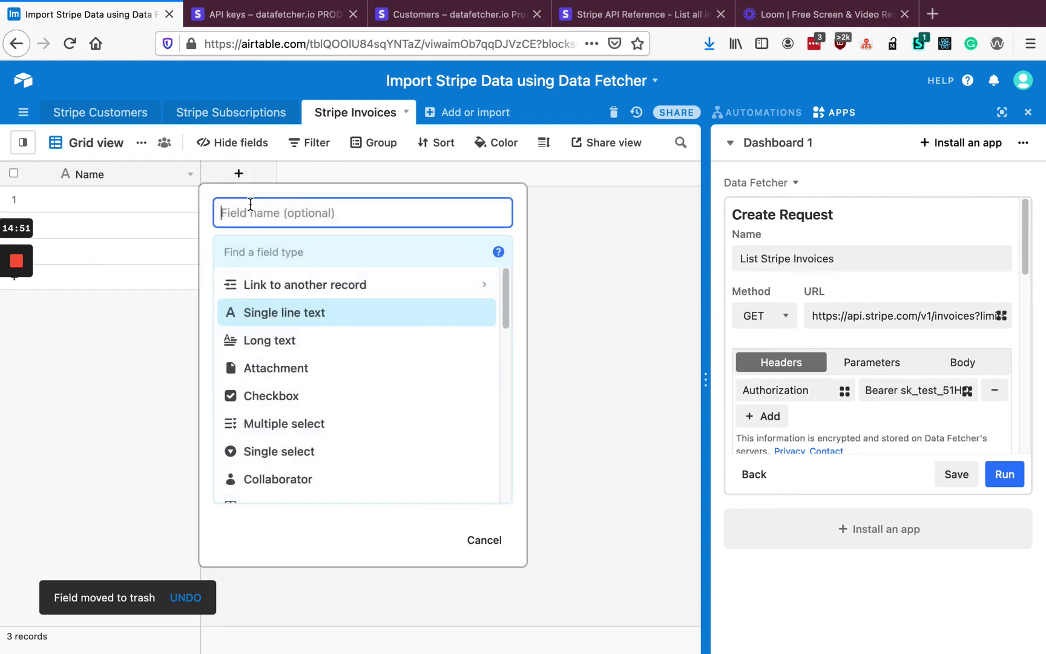
text(Customer)
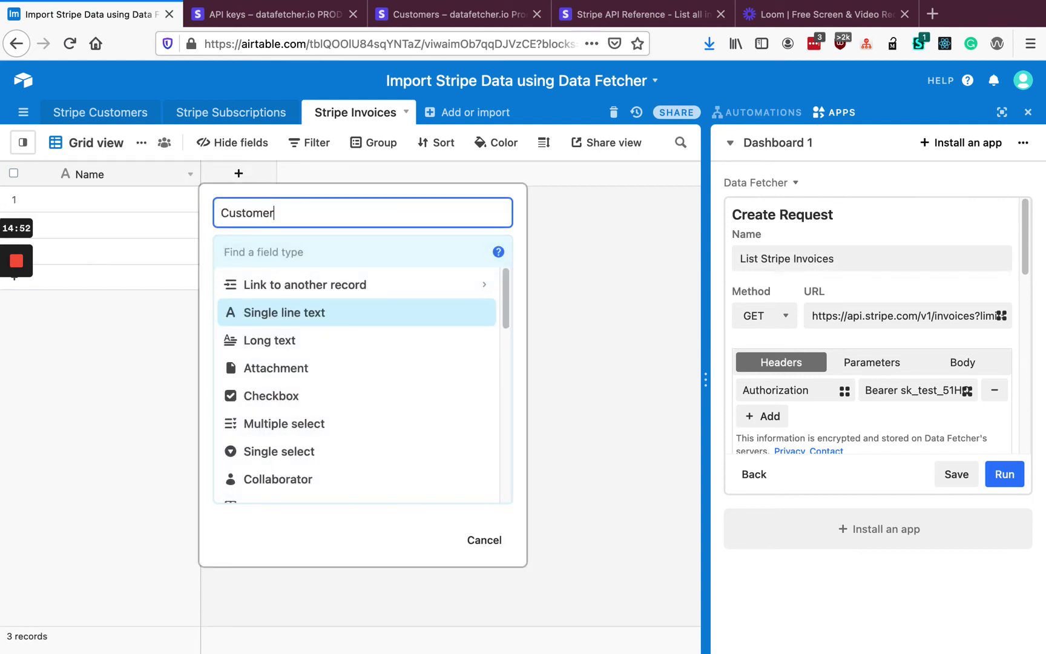
click(242, 252)
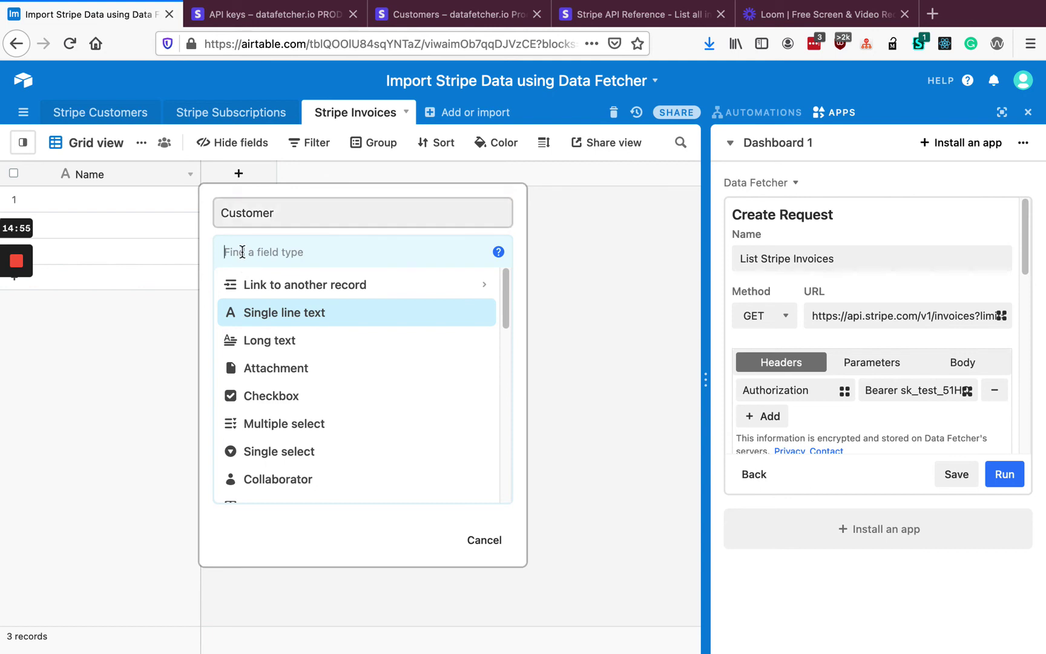
text(cu)
key(BackSpace)
key(BackSpace)
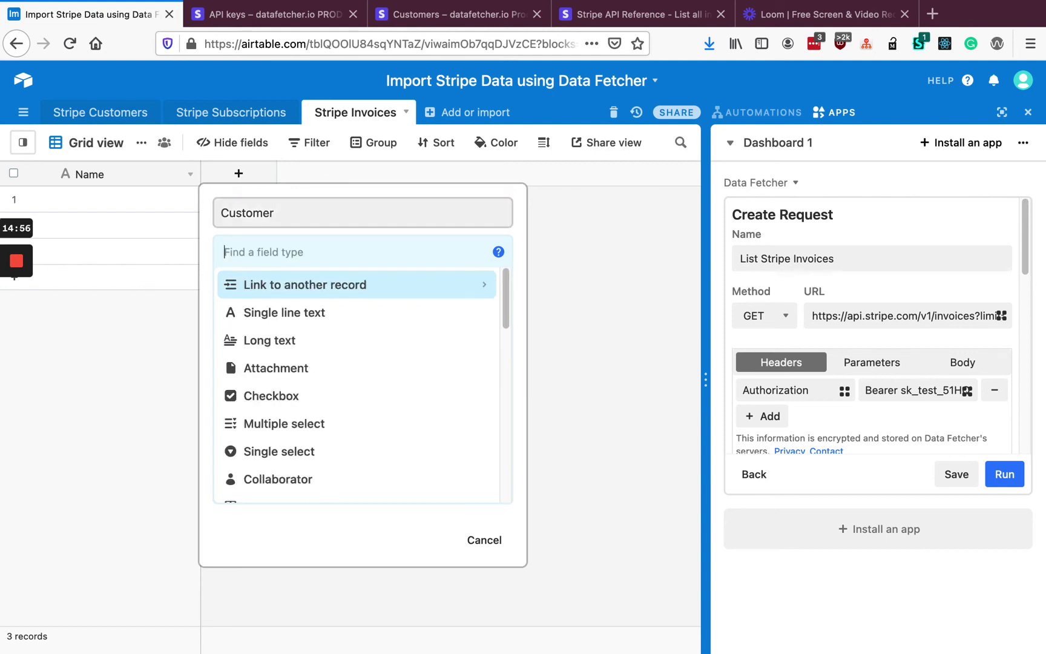
click(282, 291)
click(285, 285)
click(327, 312)
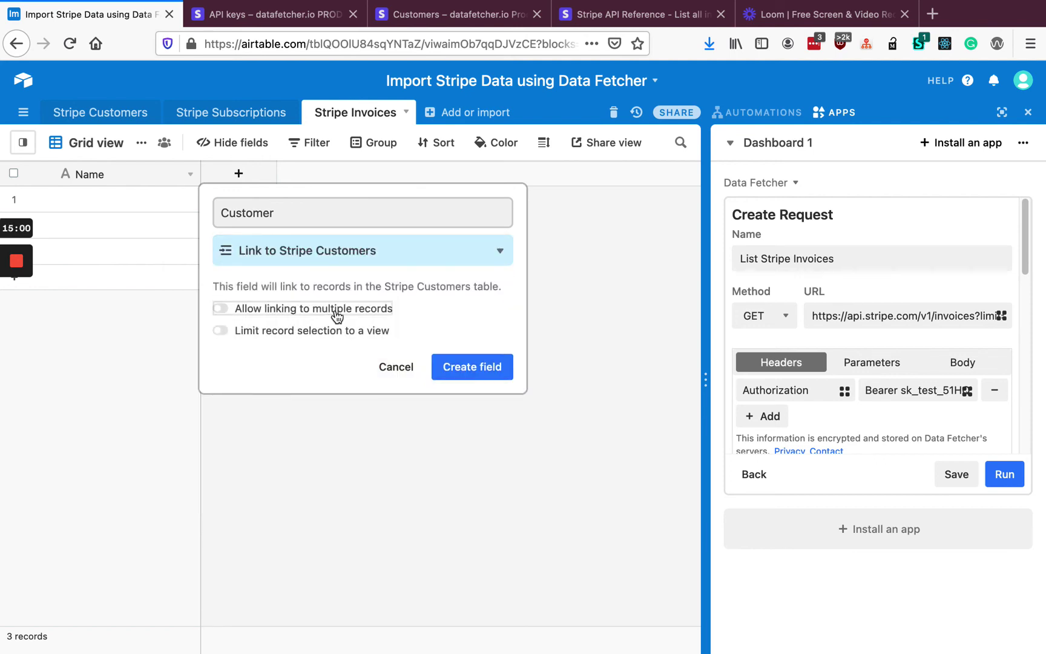
click(469, 359)
Add a Subscription field linked to the Stripe Subscriptions table, with linking to multiple records turned off
click(386, 173)
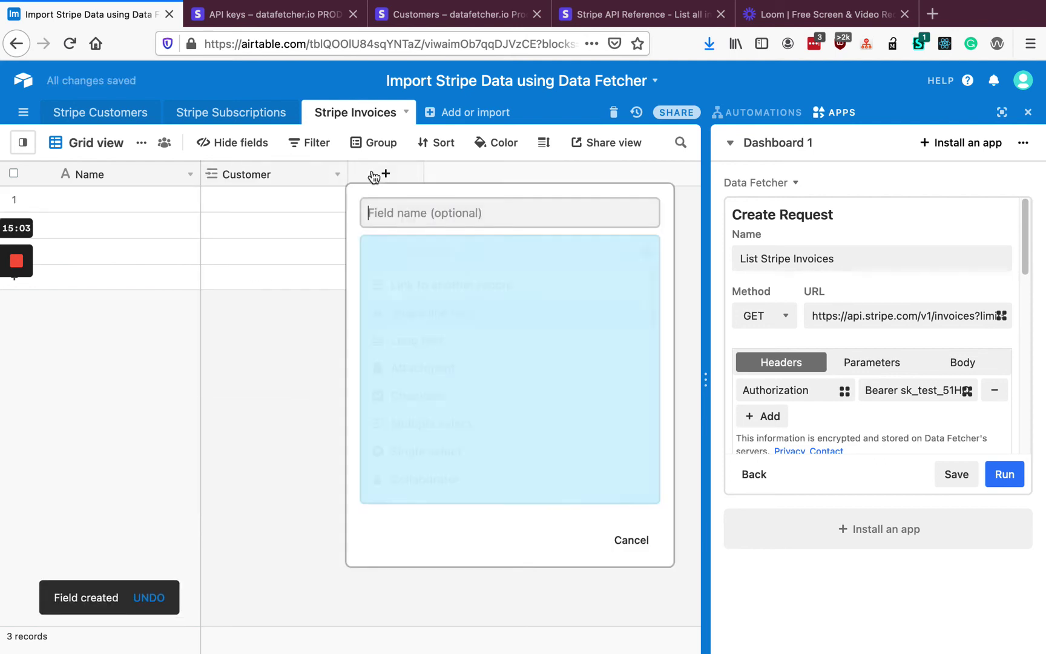
text(Subscription)
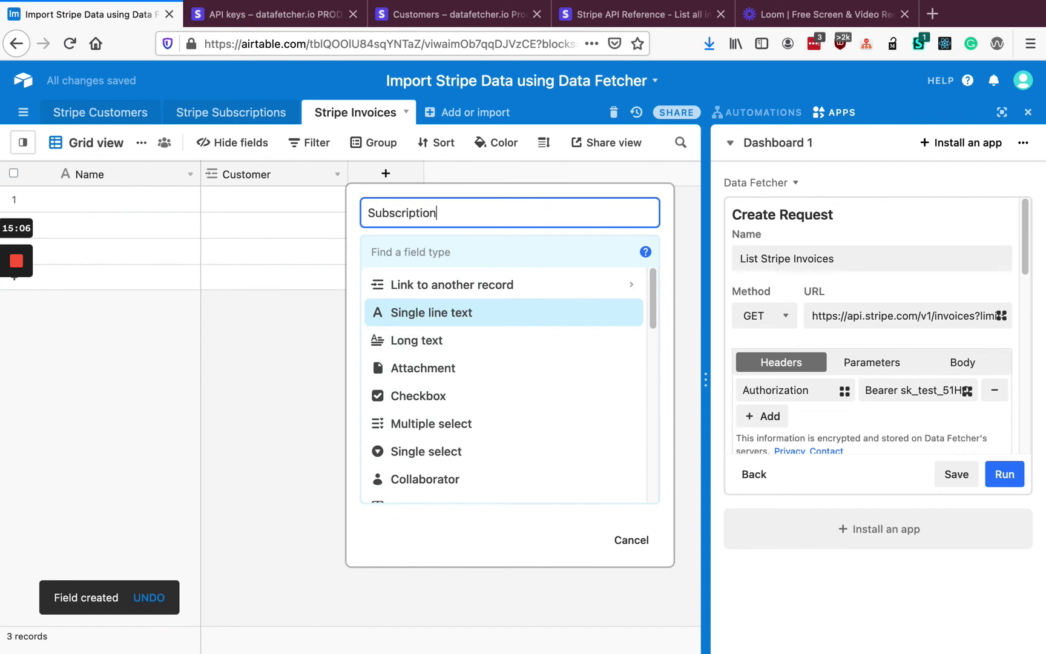
key(Tab)
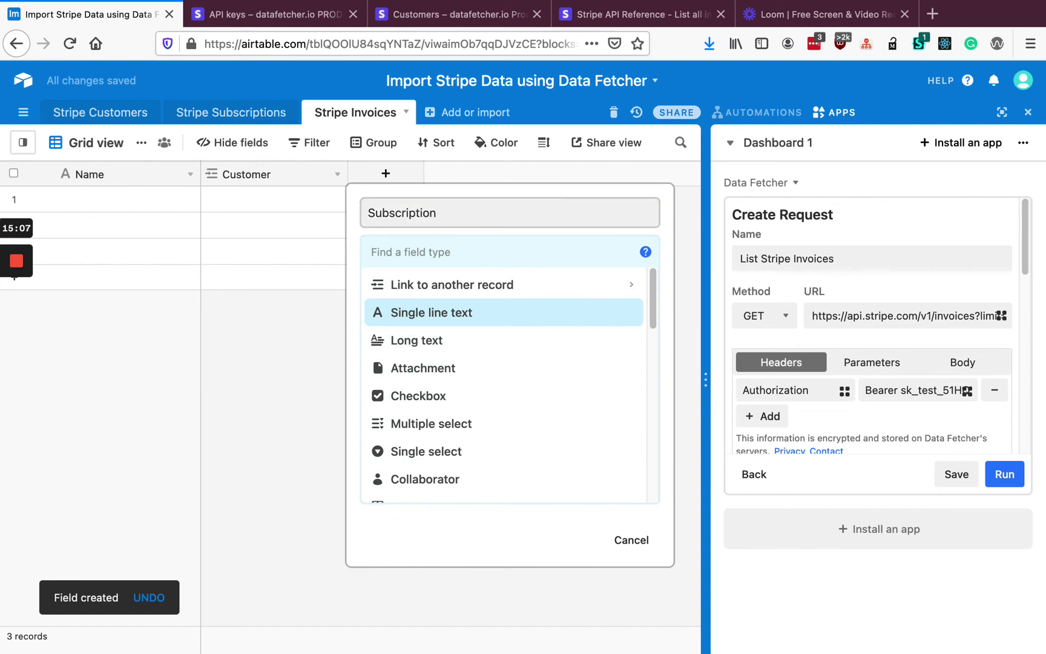
click(444, 285)
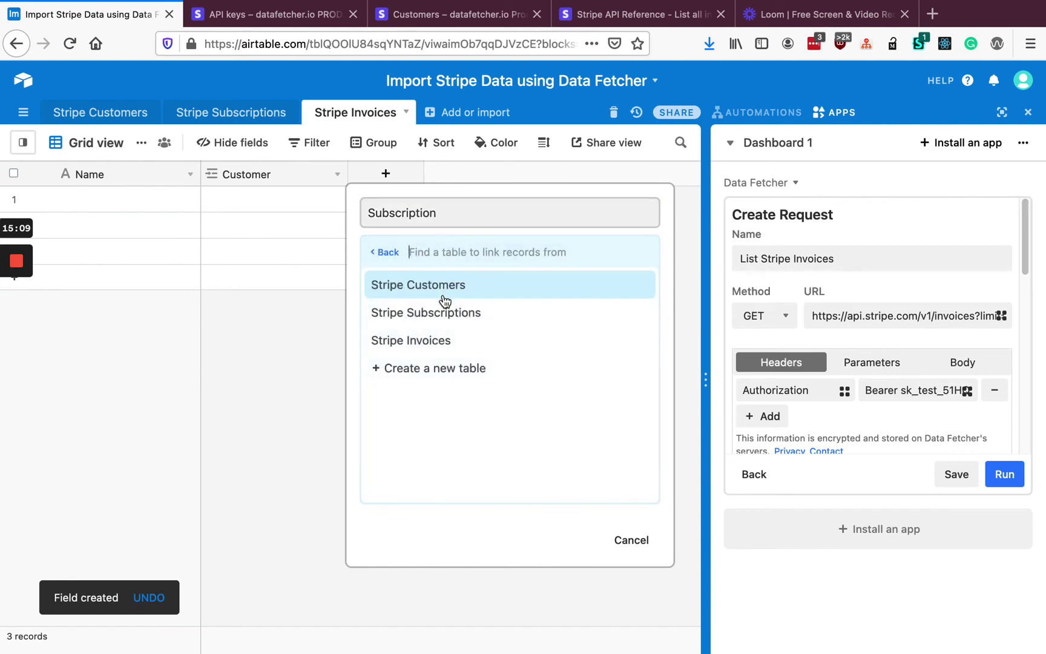
click(448, 310)
click(381, 330)
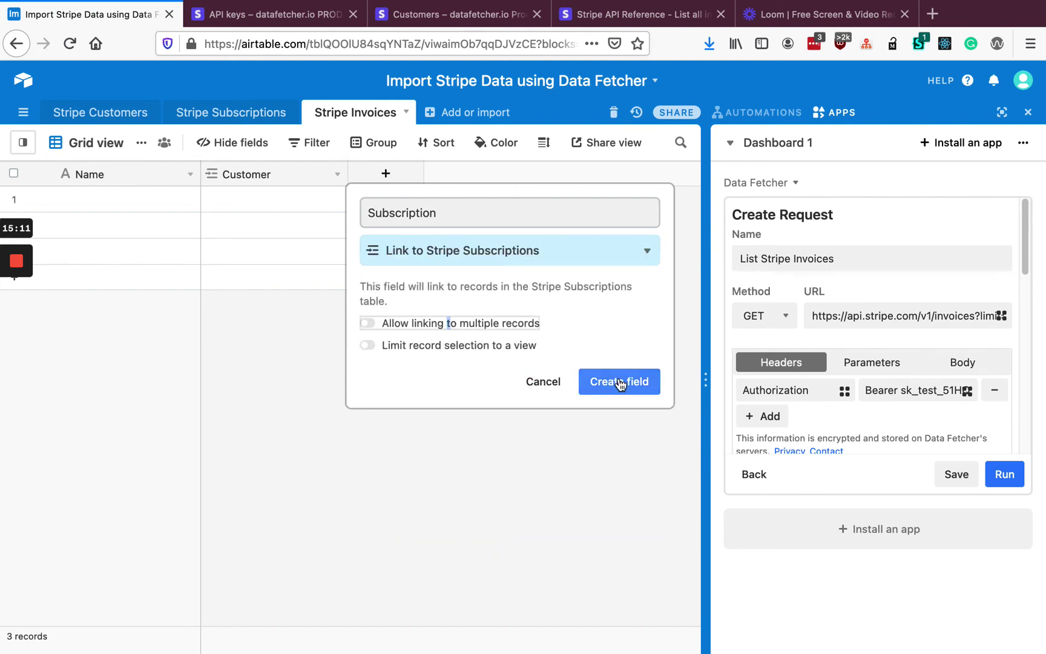
click(599, 384)
Rename the Name field of the Stripe Invoices table to Id
click(190, 174)
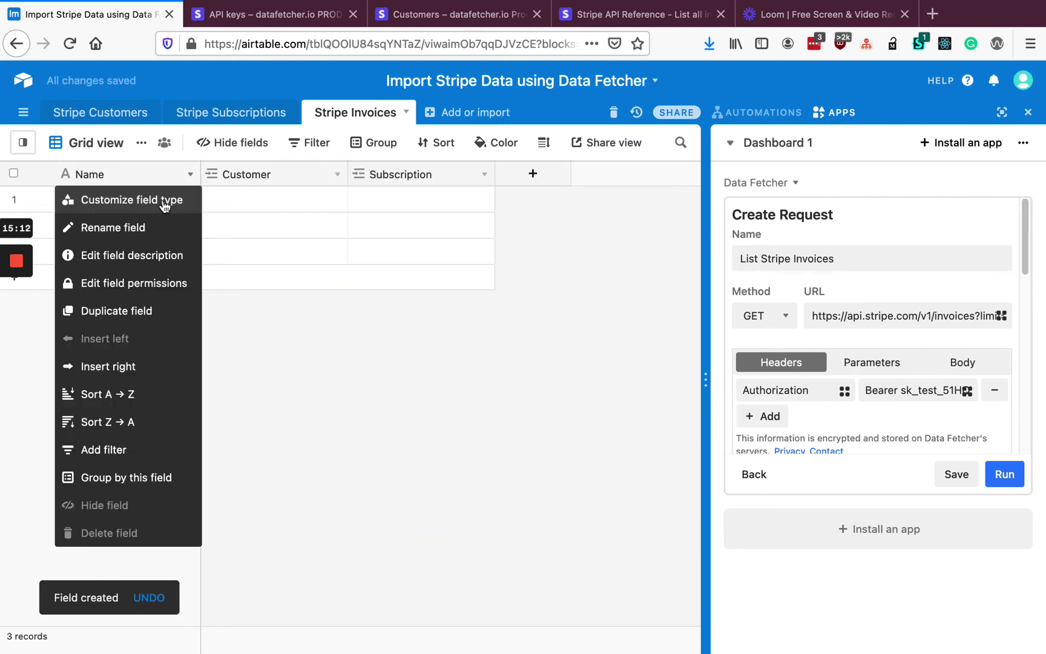
click(165, 200)
key(super+a)
key(BackSpace)
click(342, 372)
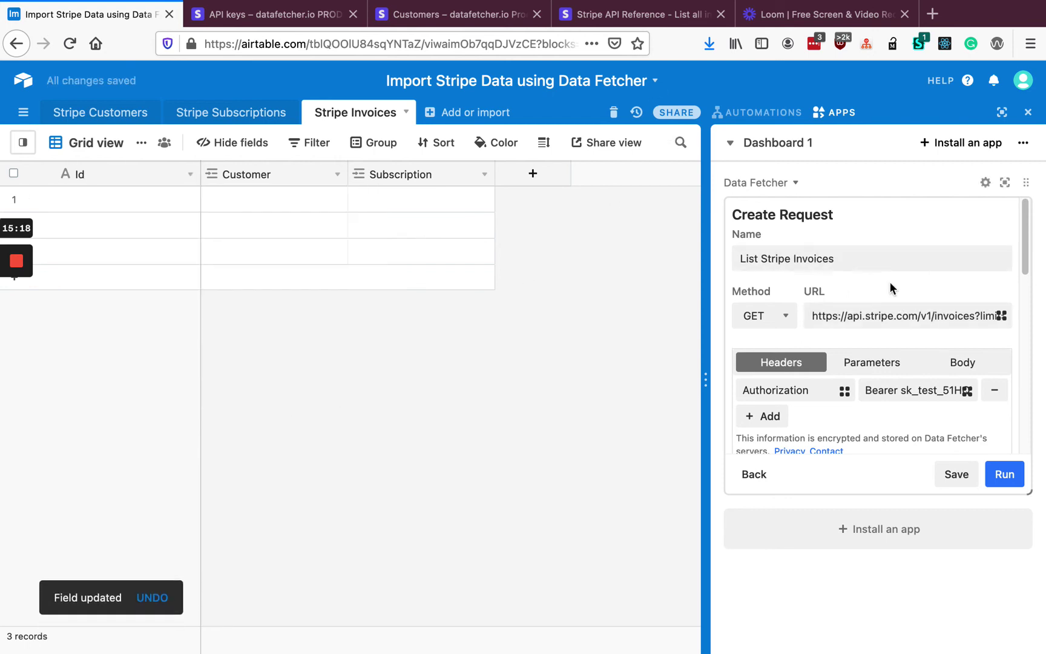
Enlarge the Data Fetcher app and set the List Stripe Invoices request's output table to Stripe Invoices
click(1005, 185)
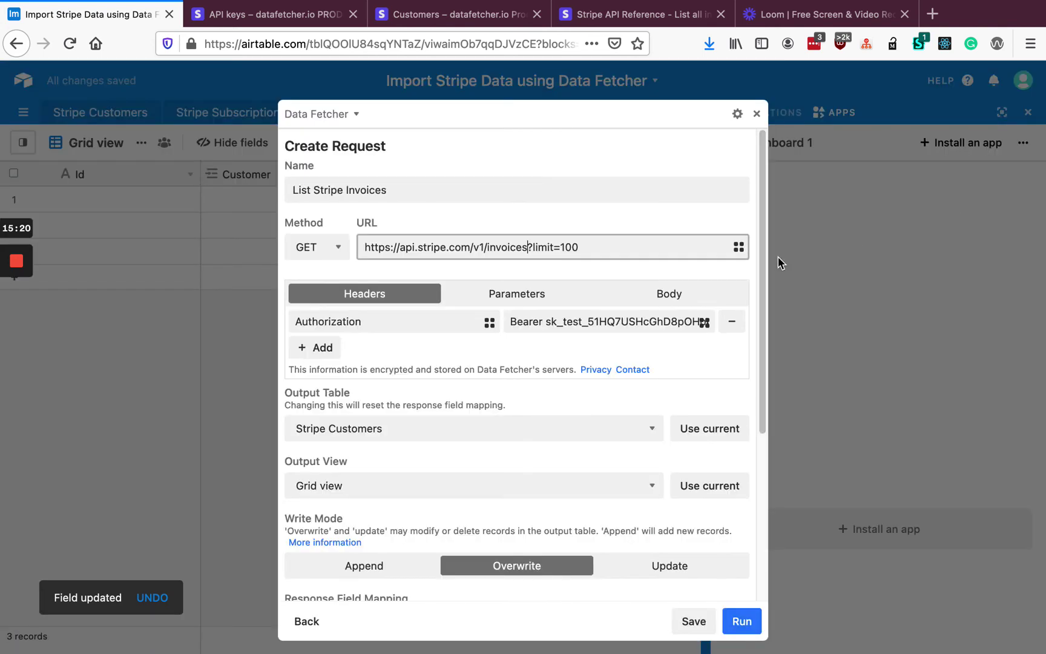
scroll(630, 303, down, 1)
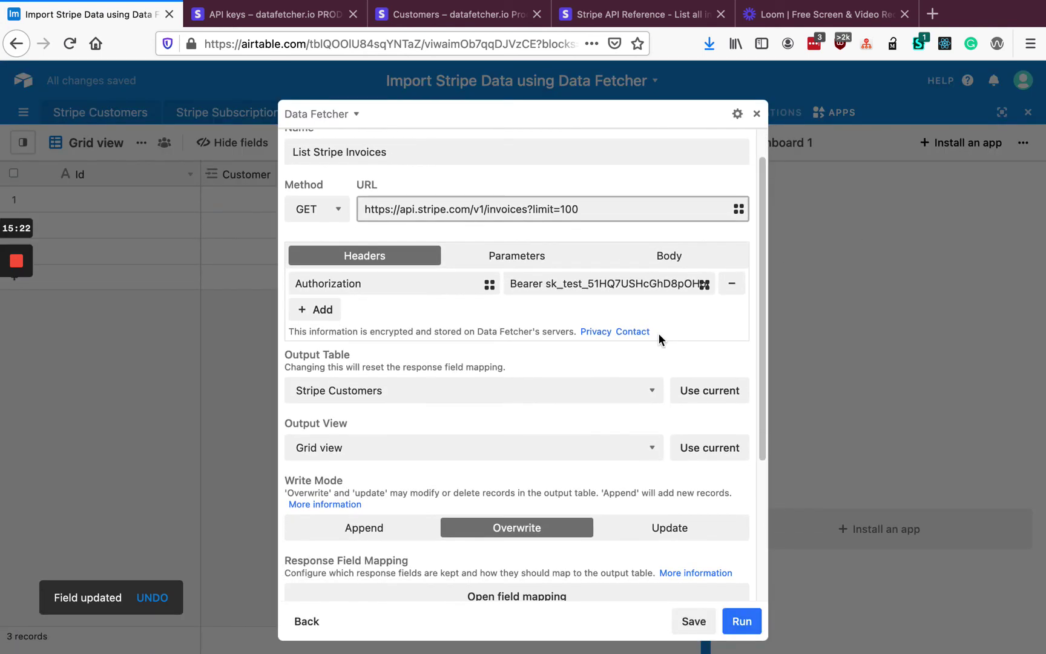
click(699, 399)
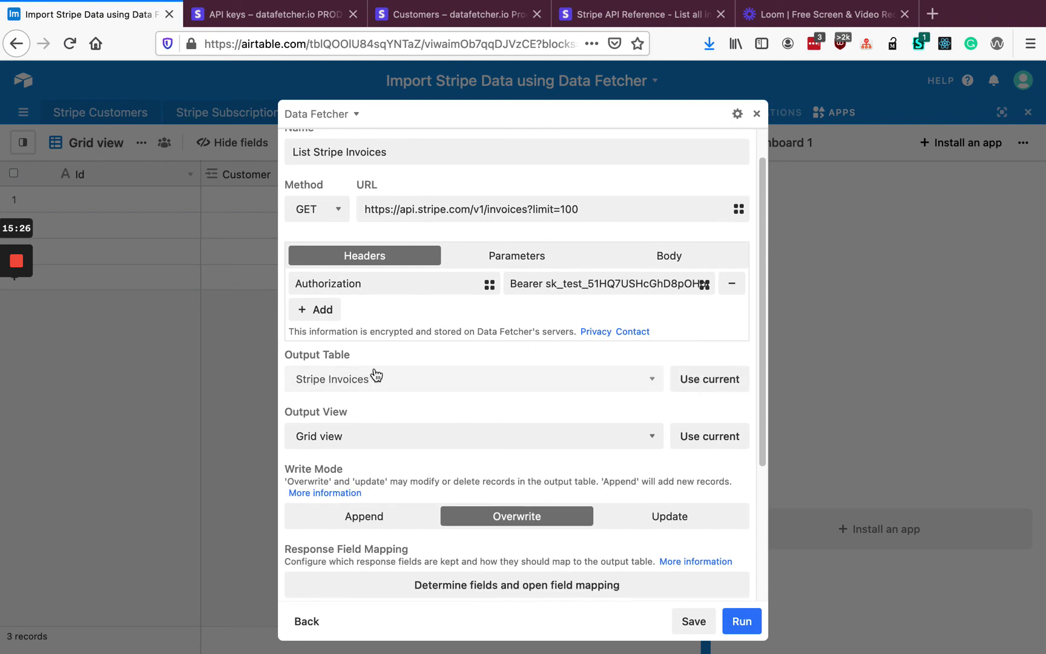
Determine the request's response fields for mapping and look through the sample invoice response in the Stripe API reference
scroll(379, 363, down, 1)
scroll(388, 393, down, 1)
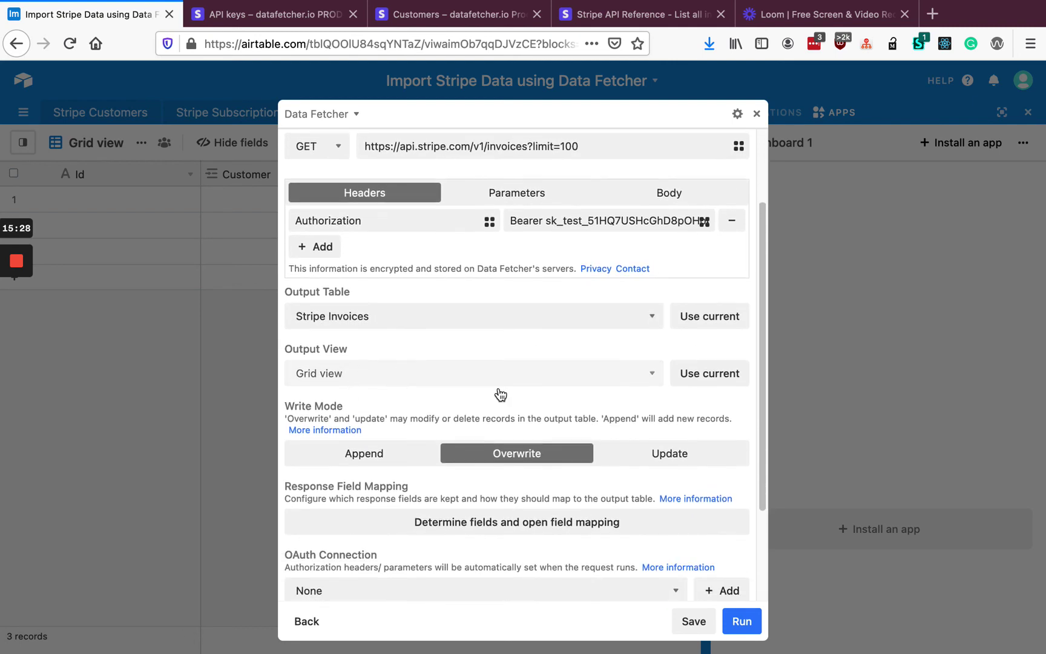
click(576, 525)
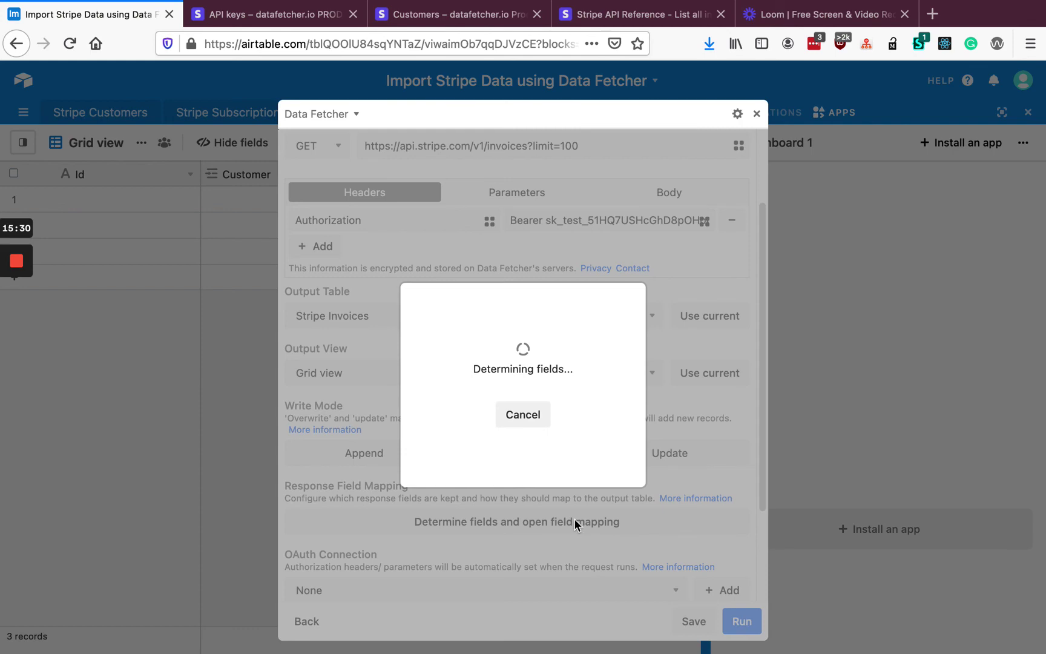
click(642, 14)
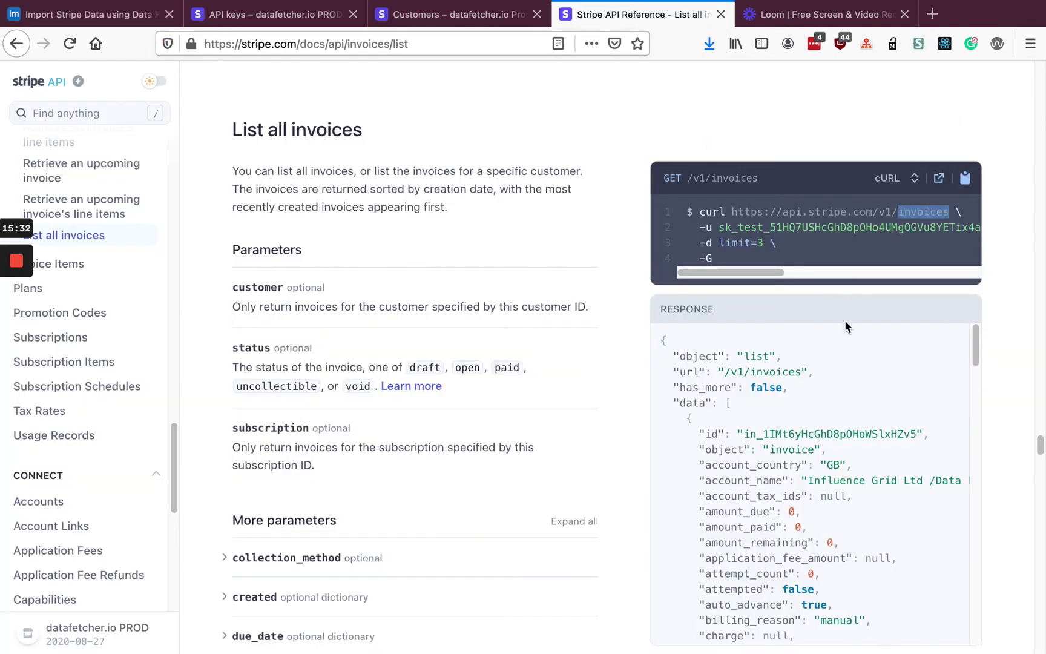
scroll(845, 363, down, 3)
scroll(842, 412, down, 5)
scroll(863, 407, down, 4)
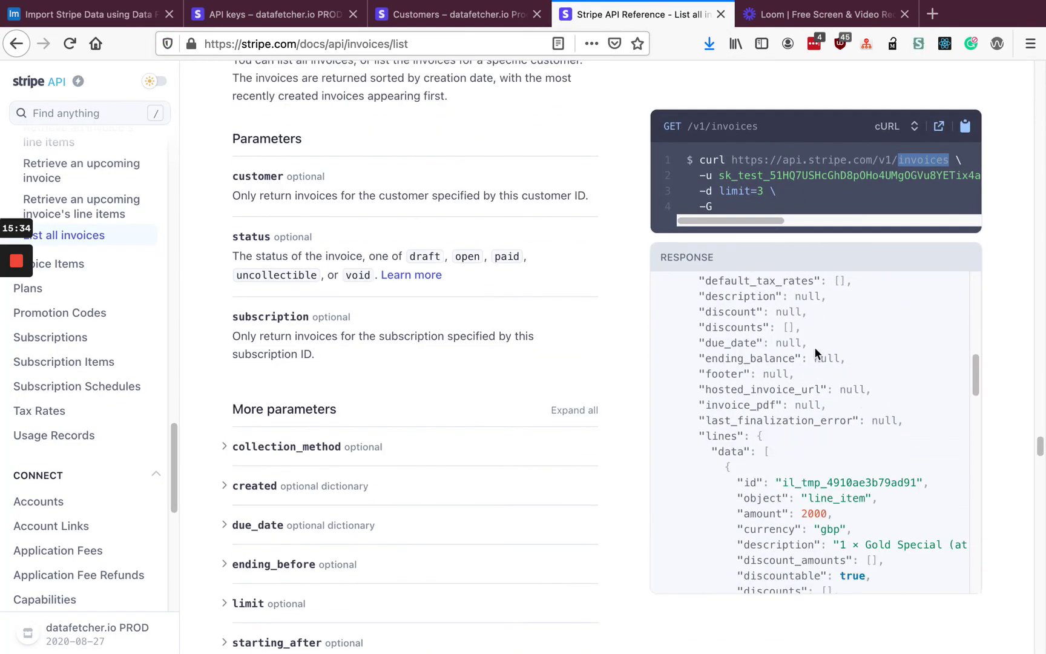
click(87, 9)
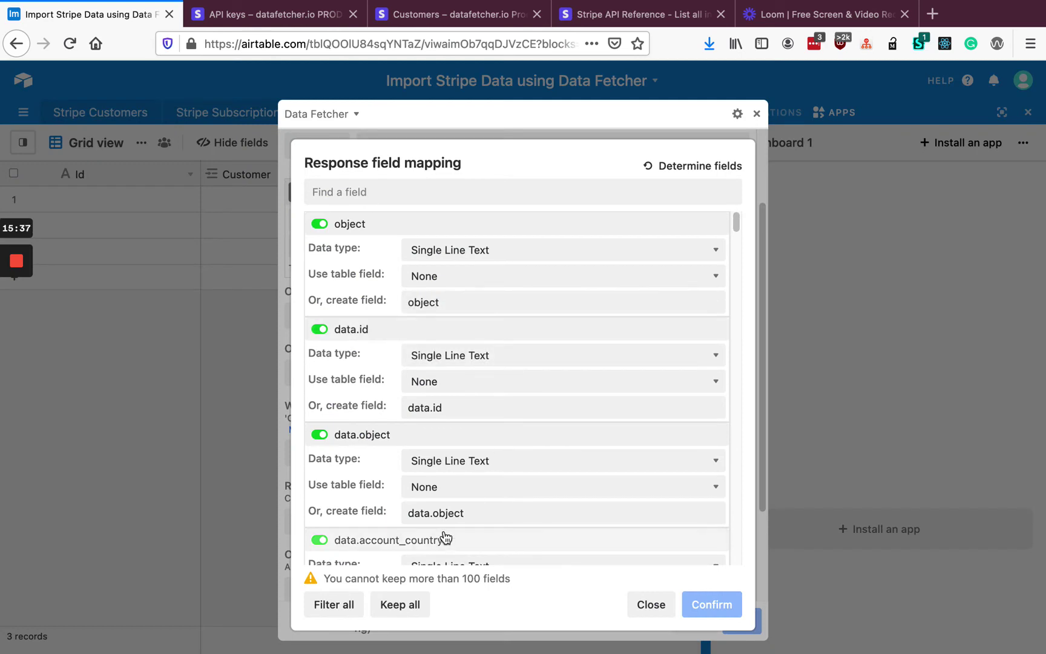
Filter out all response fields, keep data.id and map it to the existing Id field
click(355, 610)
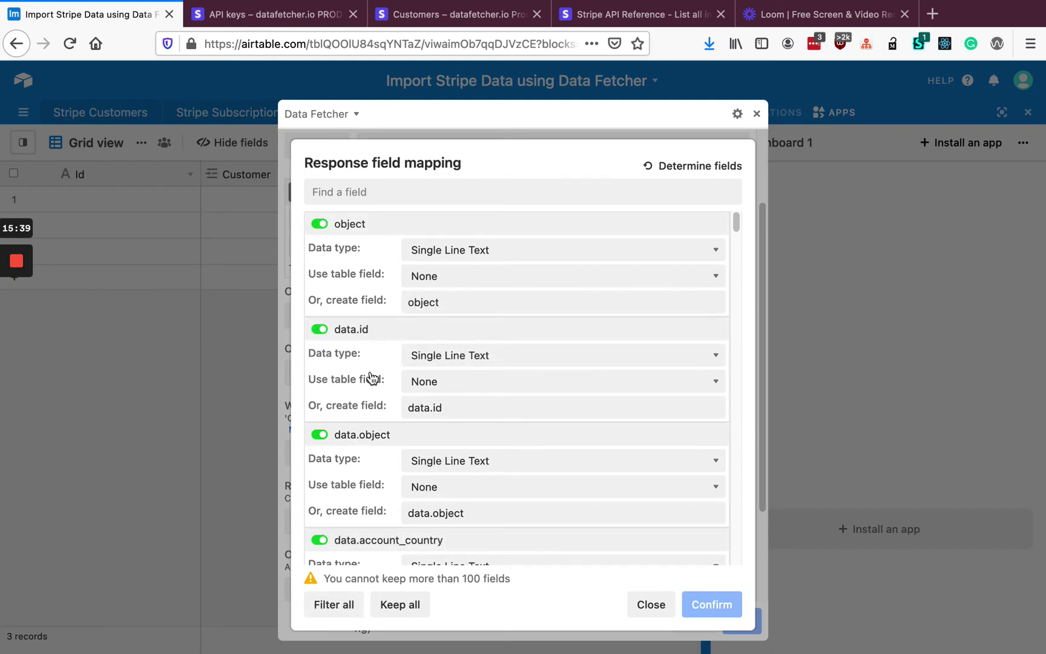
click(376, 249)
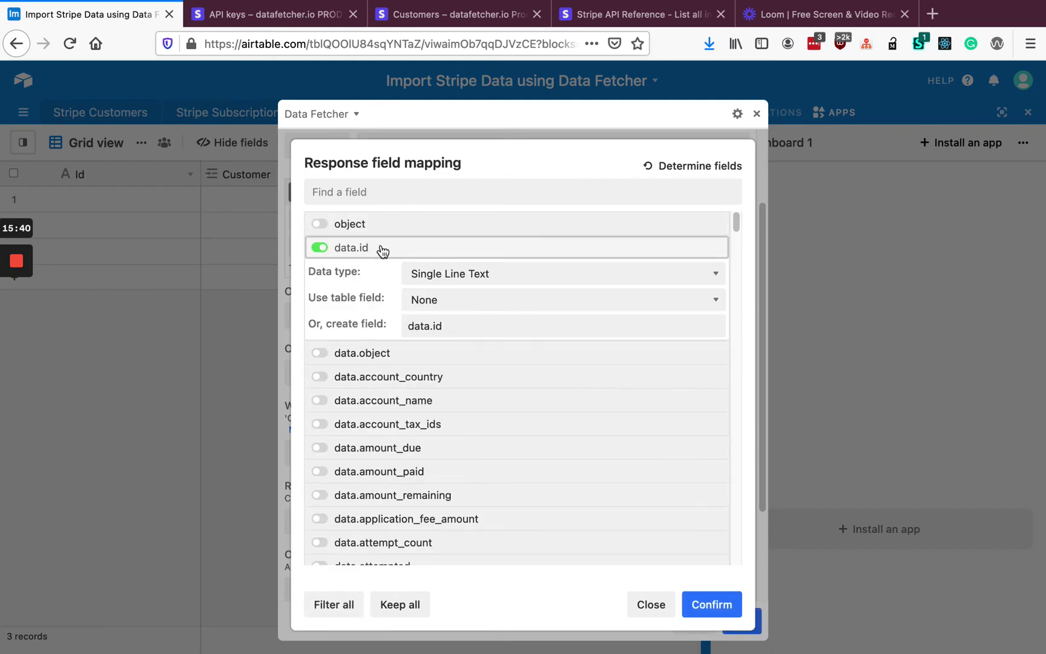
click(493, 302)
click(494, 306)
Keep the data.customer response field with the Link data type and map it to the Customer field
scroll(475, 291, down, 3)
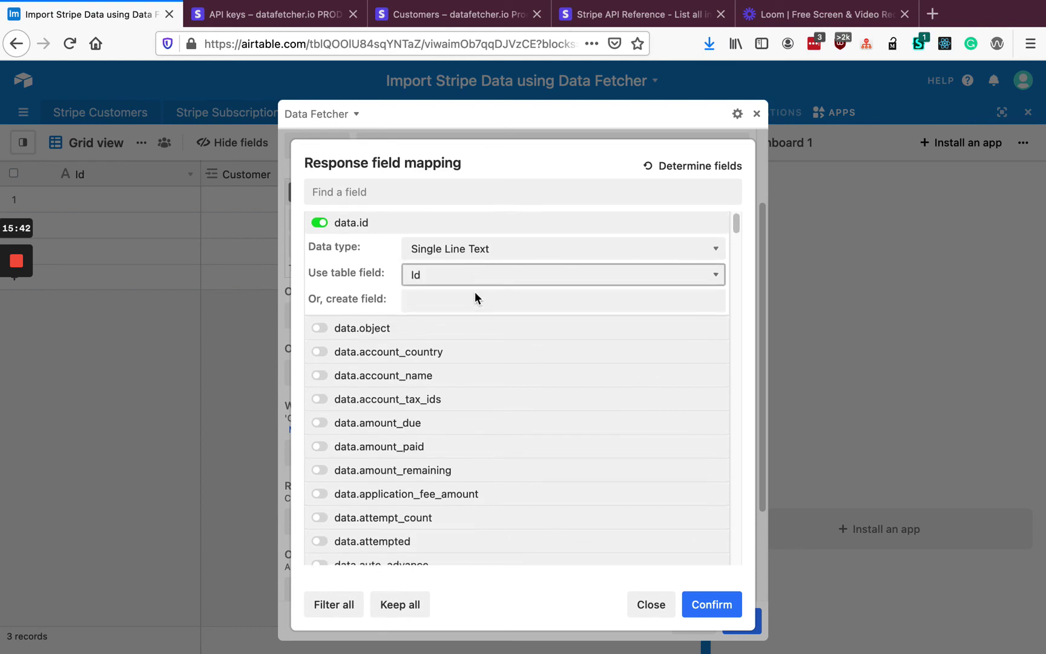
scroll(476, 296, down, 8)
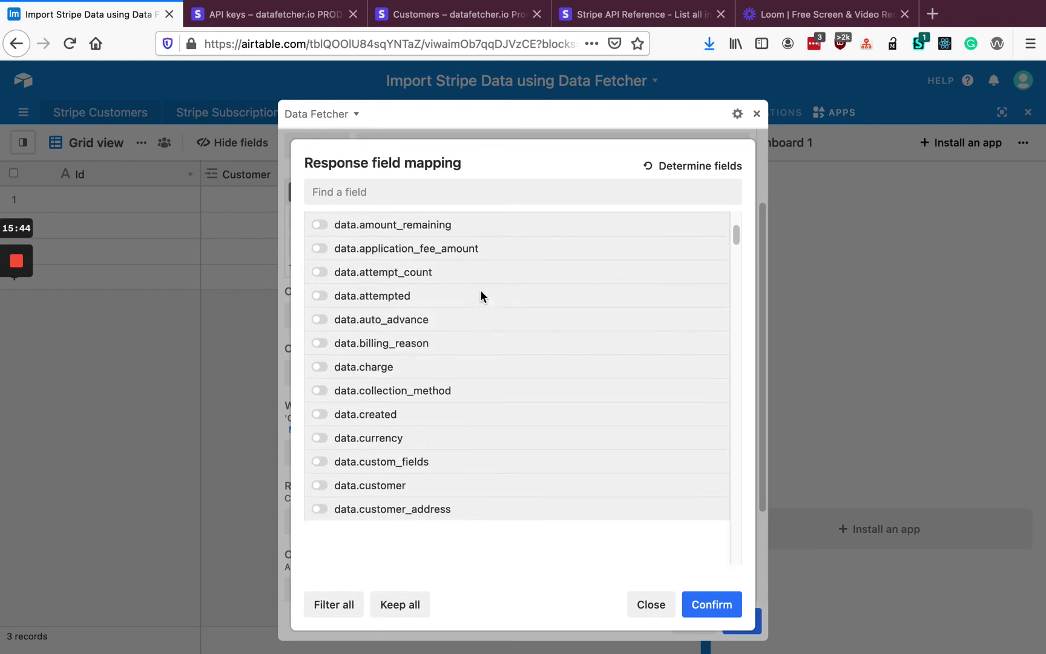
click(408, 464)
click(460, 507)
click(460, 516)
click(460, 509)
click(454, 505)
click(457, 485)
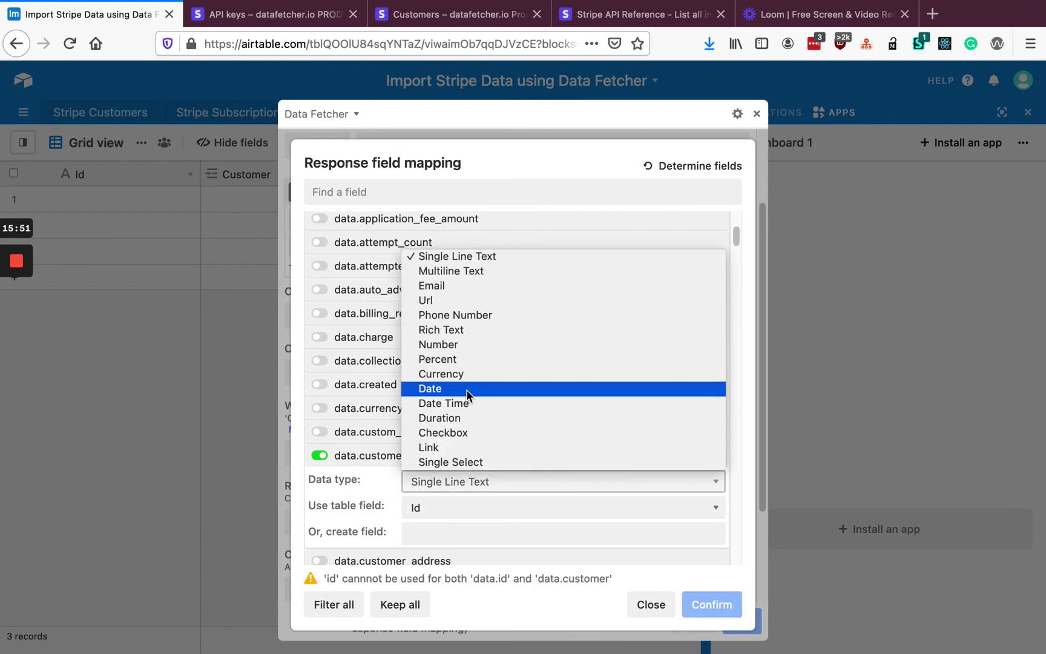
click(472, 448)
click(469, 507)
click(469, 516)
scroll(433, 428, down, 2)
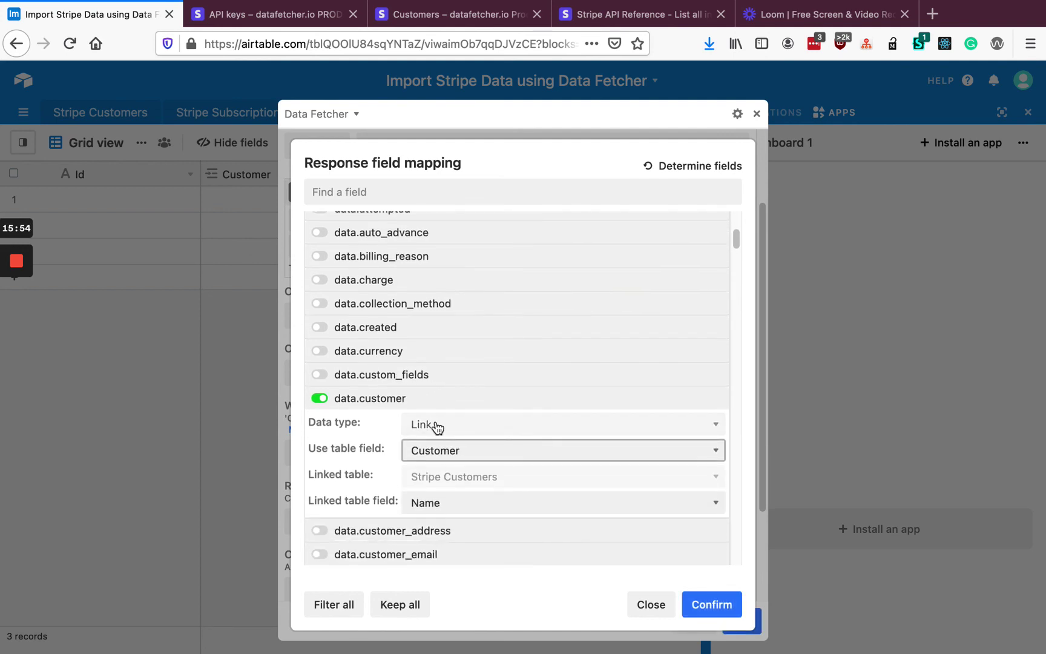
Find data.subscription among the response fields, keep it as a Link and map it to the Subscription field
click(359, 195)
text(sub)
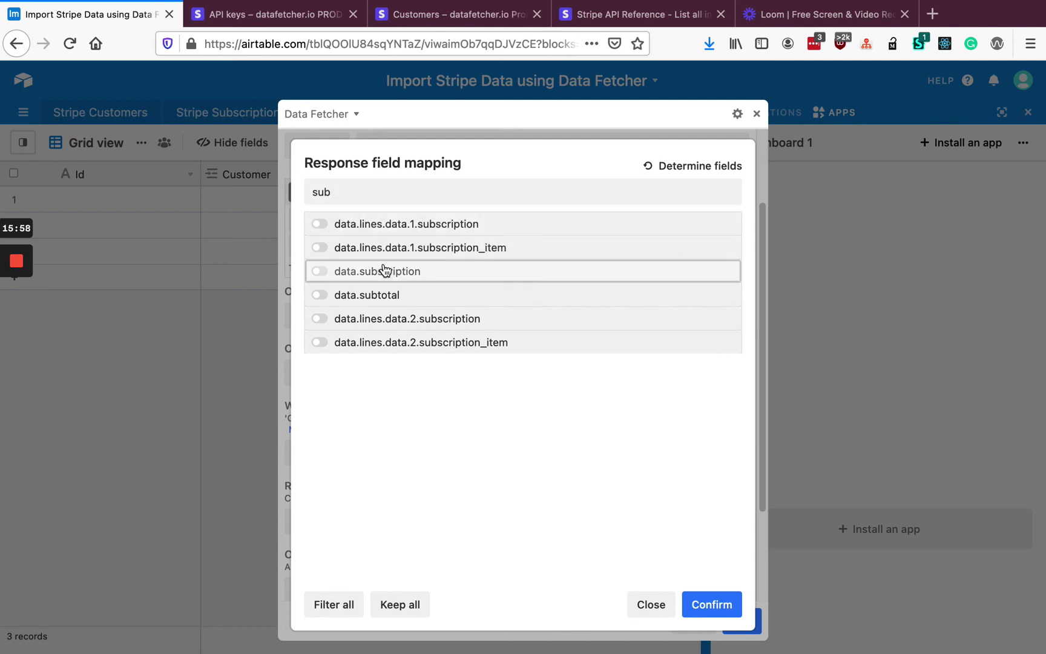
click(386, 271)
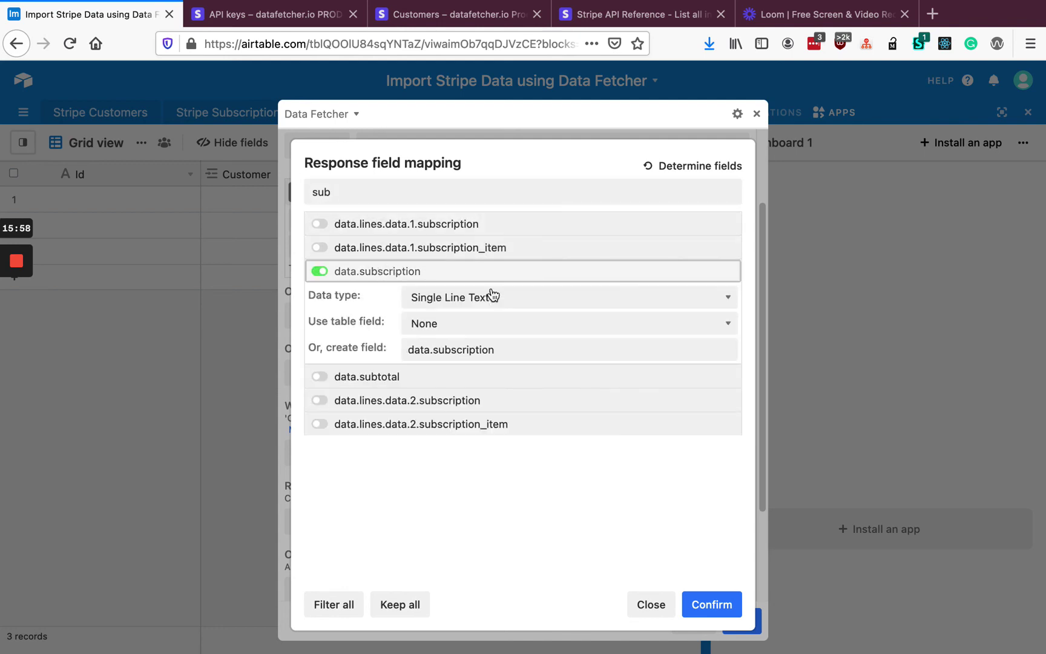
click(508, 299)
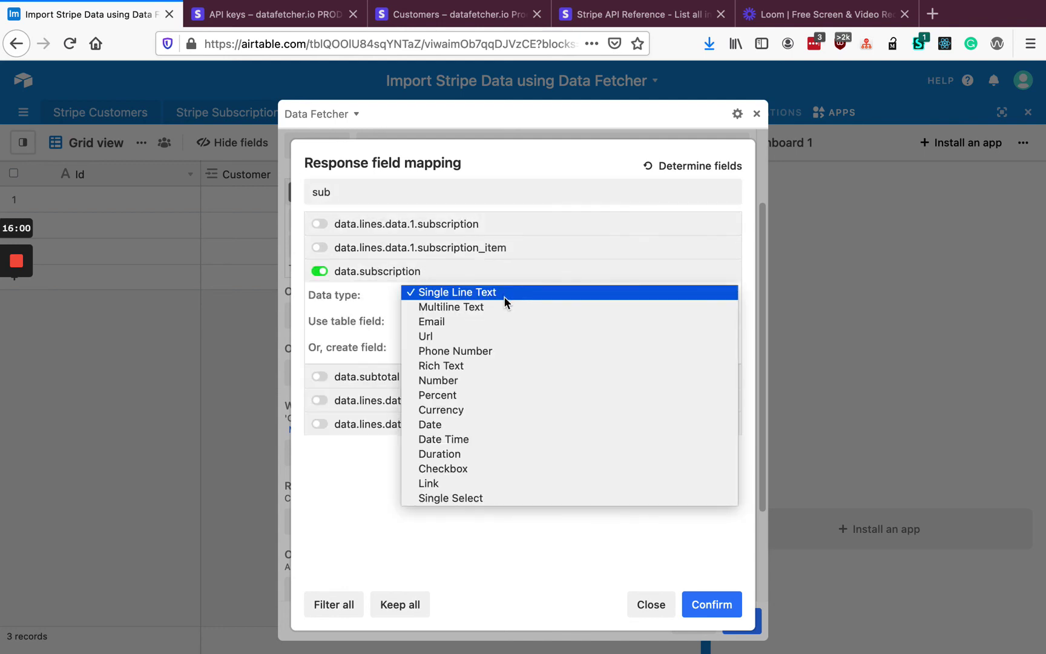
click(453, 485)
click(462, 325)
click(458, 365)
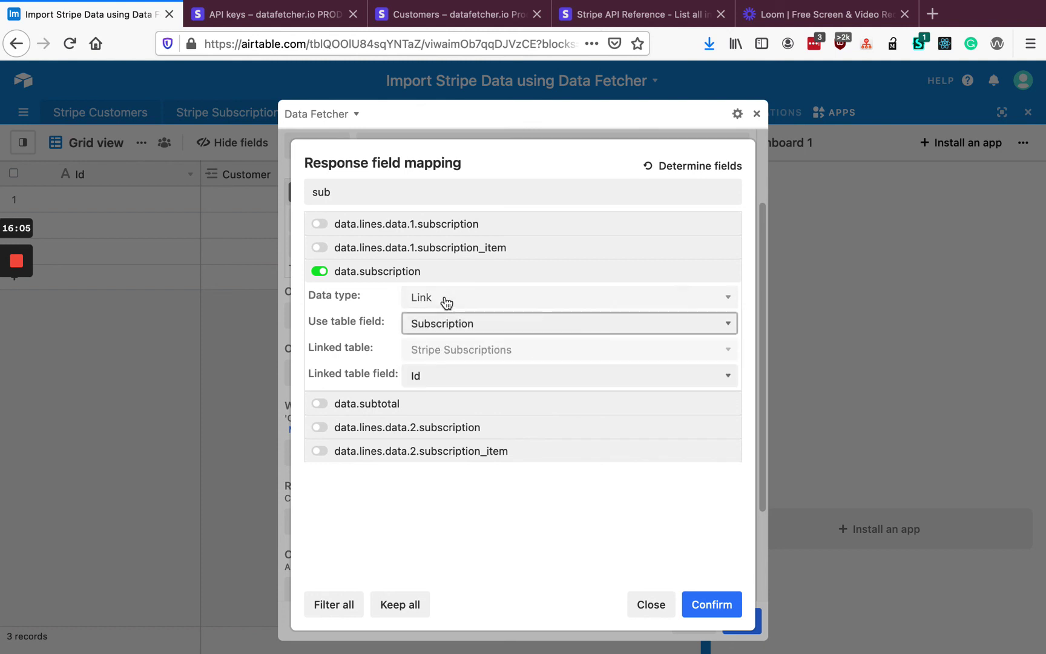
Find data.paid among the response fields and keep it with a new field named Paid
double_click(414, 188)
key(BackSpace)
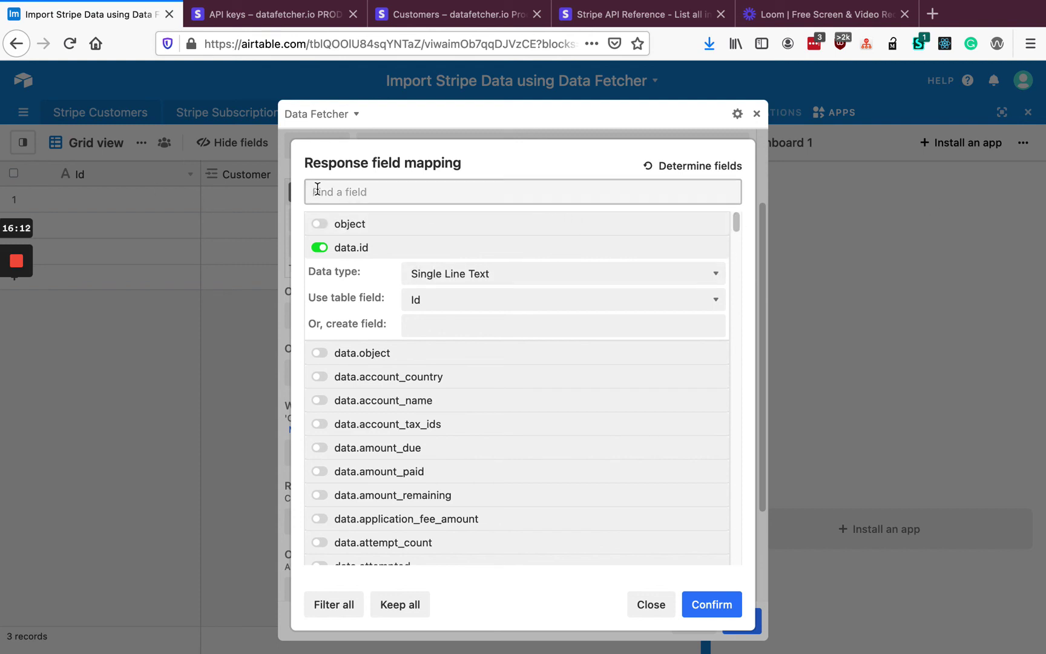
text(paid)
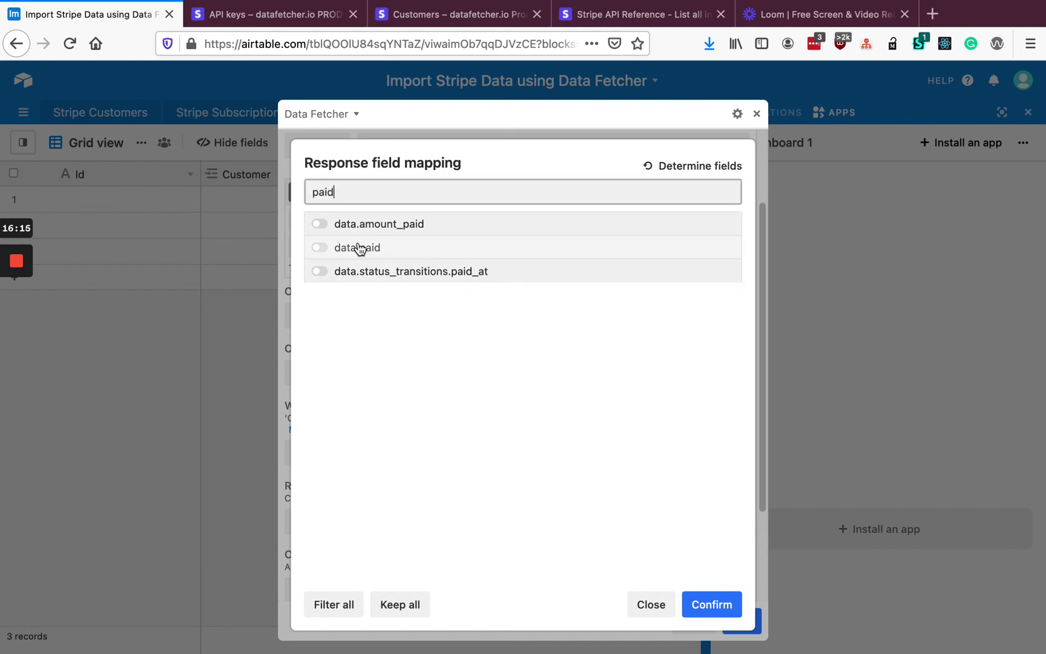
click(366, 249)
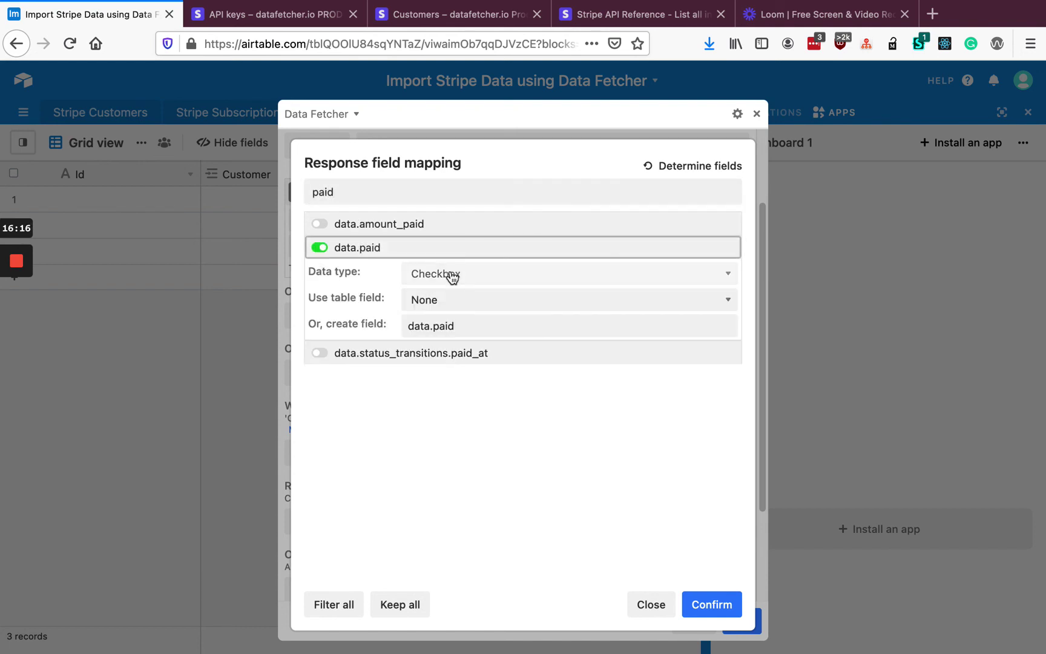
click(449, 321)
text(Paid)
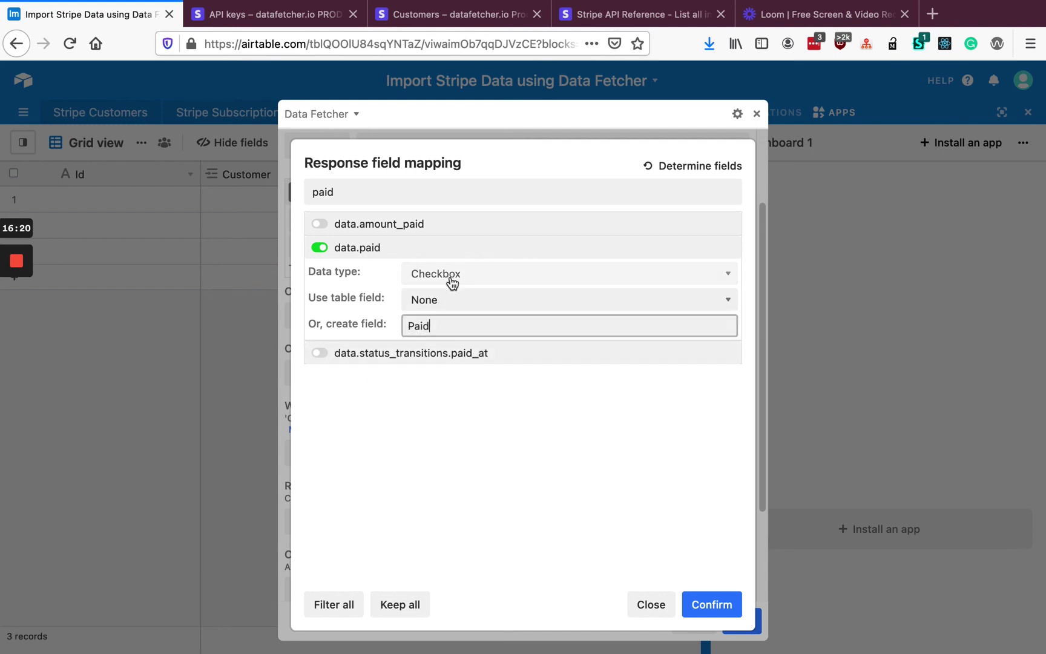
click(418, 393)
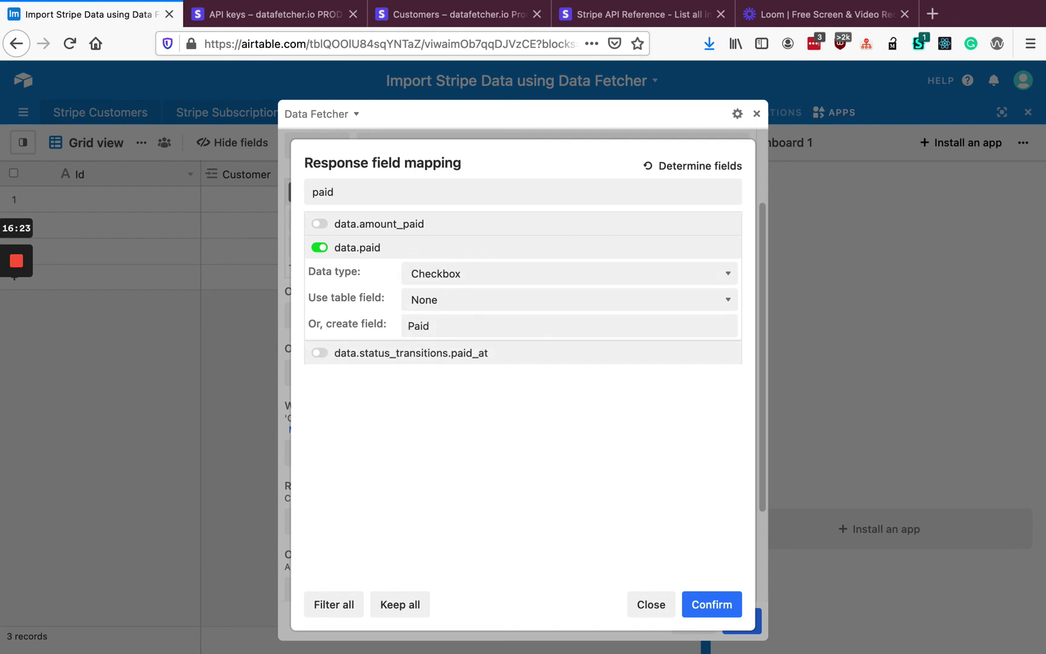
Find data.created among the response fields and keep it with a new field named Created
click(478, 191)
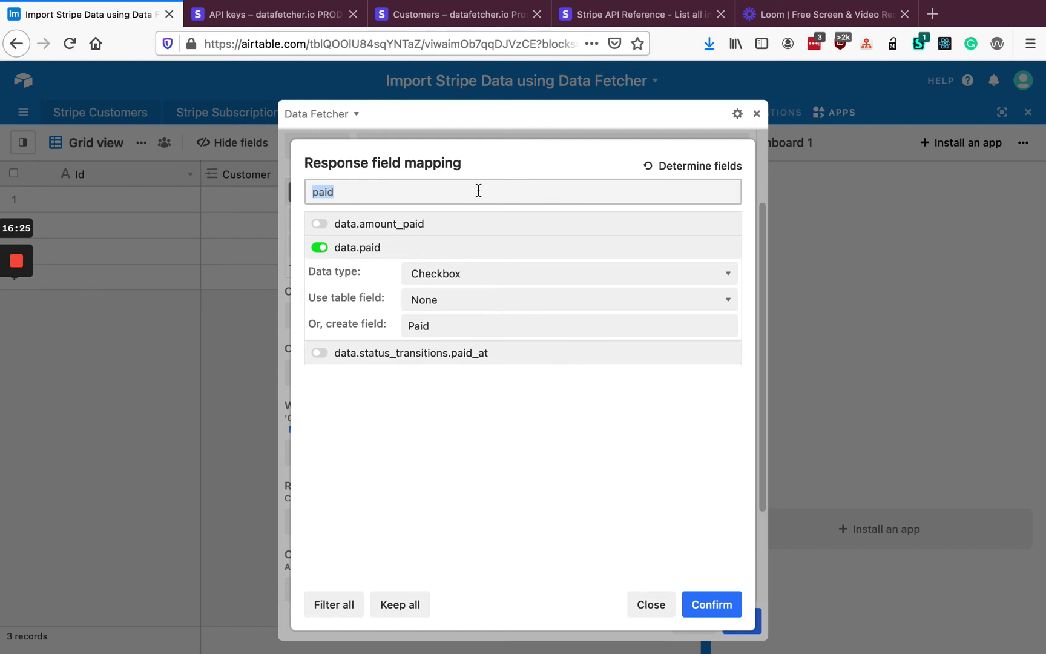
text(created)
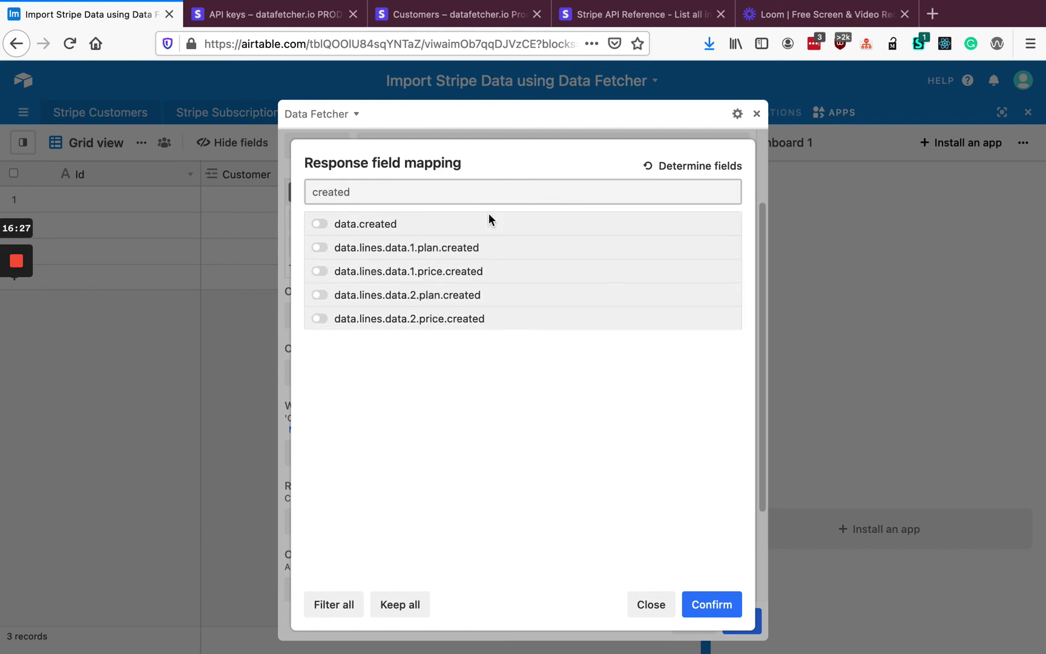
click(484, 226)
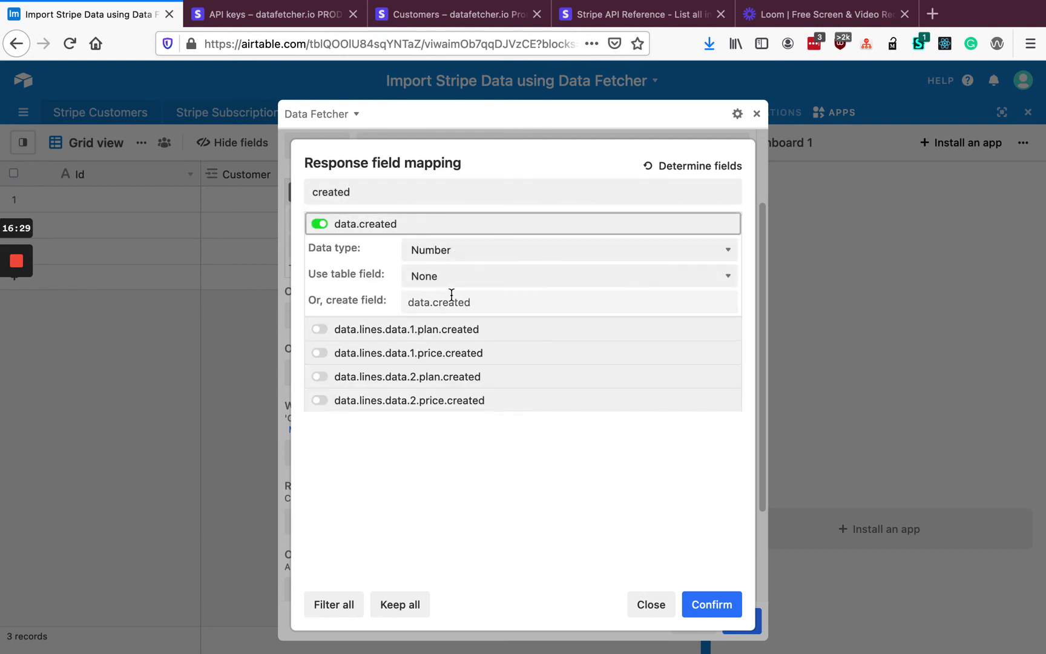
drag(438, 301, 374, 301)
text(Created)
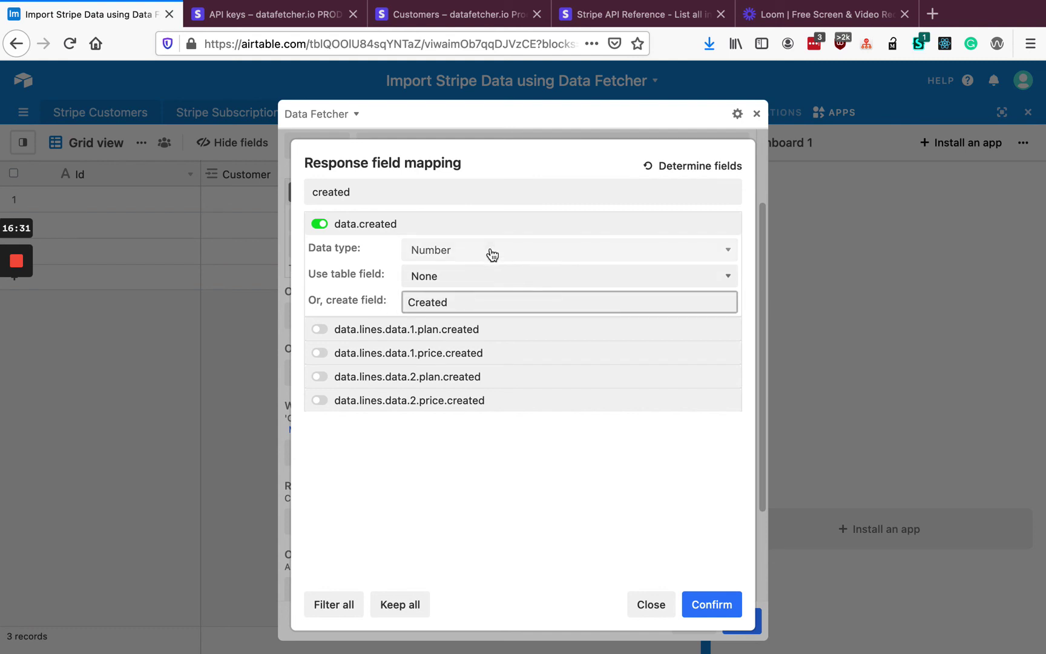
Keep the data.hosted_invoice_url response field with the Url data type and a new field named Url
click(444, 191)
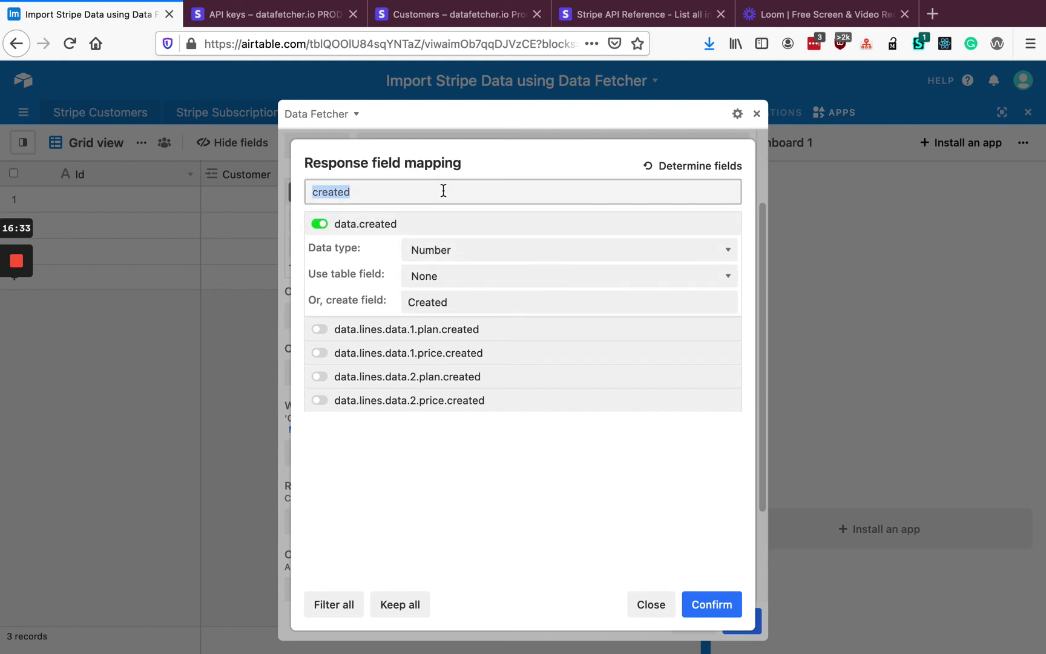
text(url)
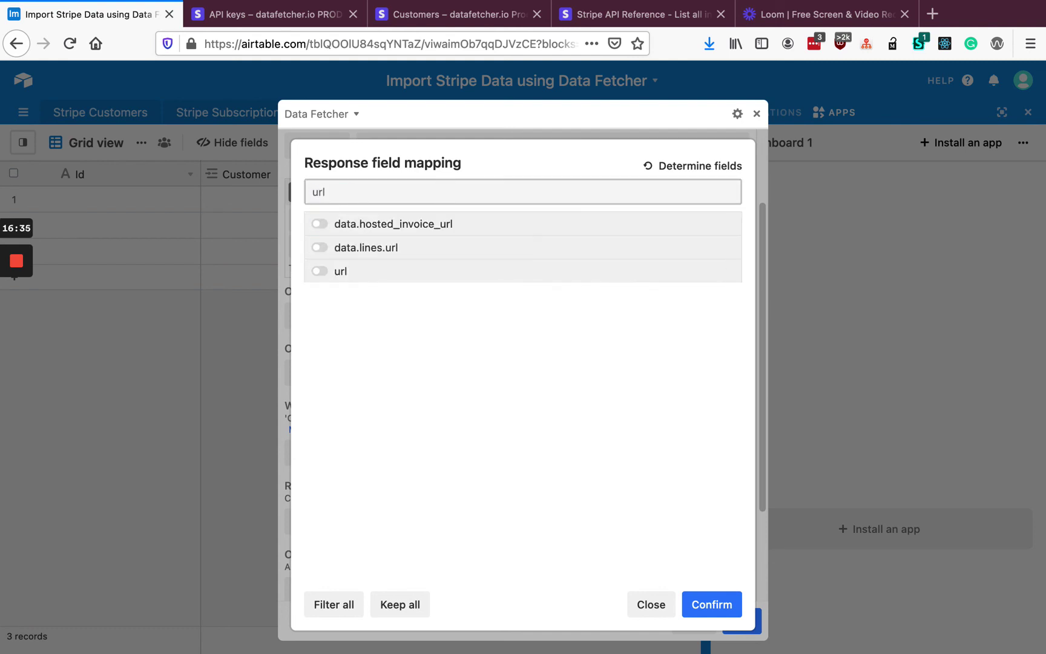
click(455, 233)
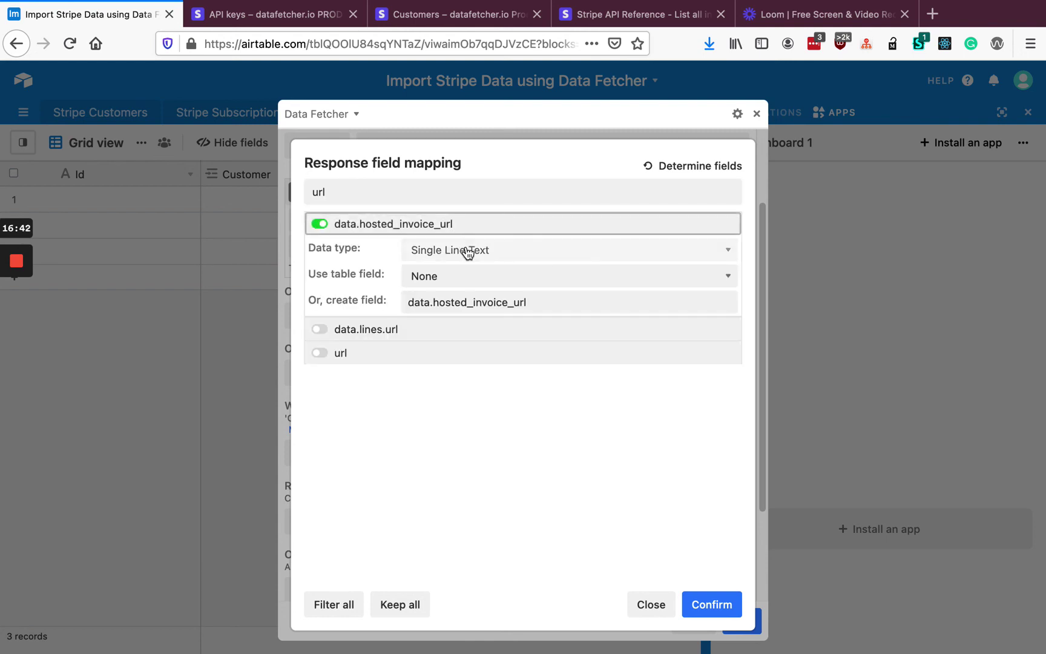
click(465, 255)
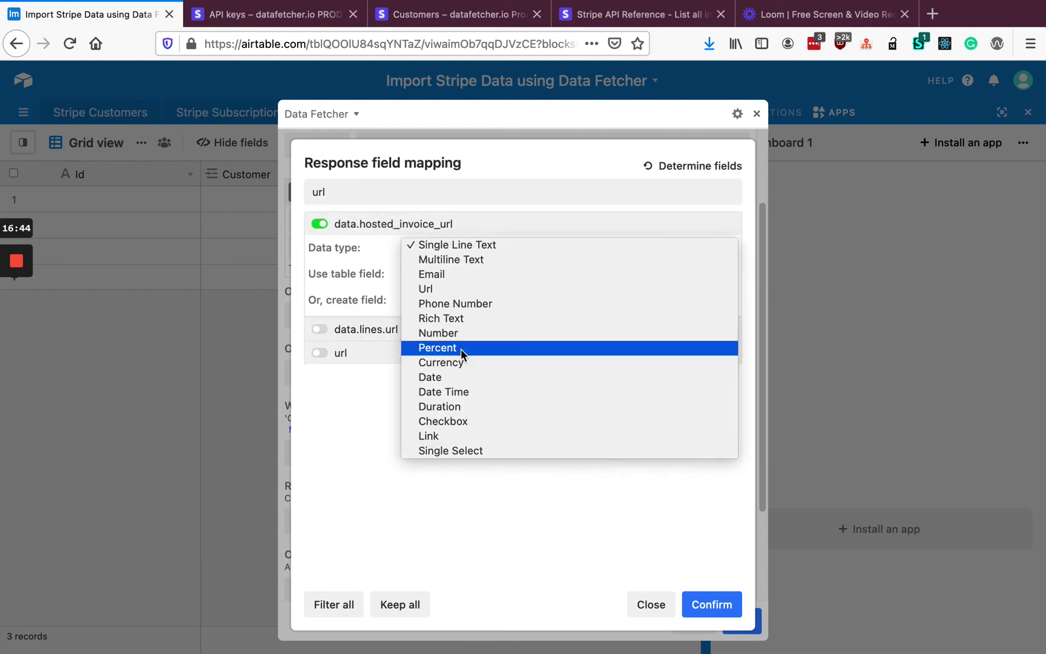
click(445, 290)
click(446, 303)
text(U)
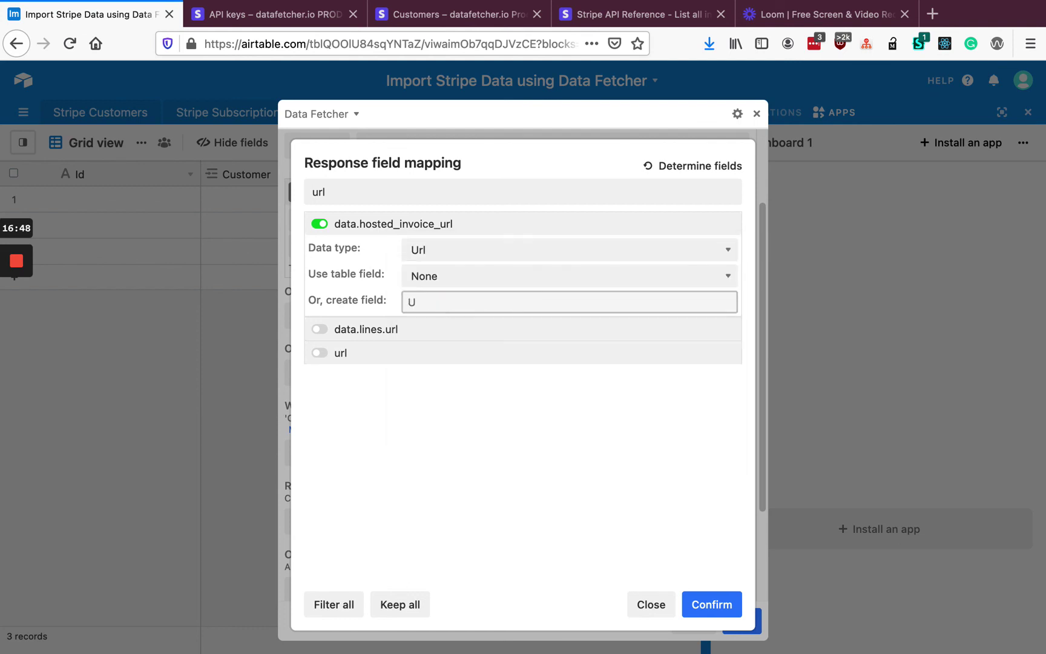
text(rl)
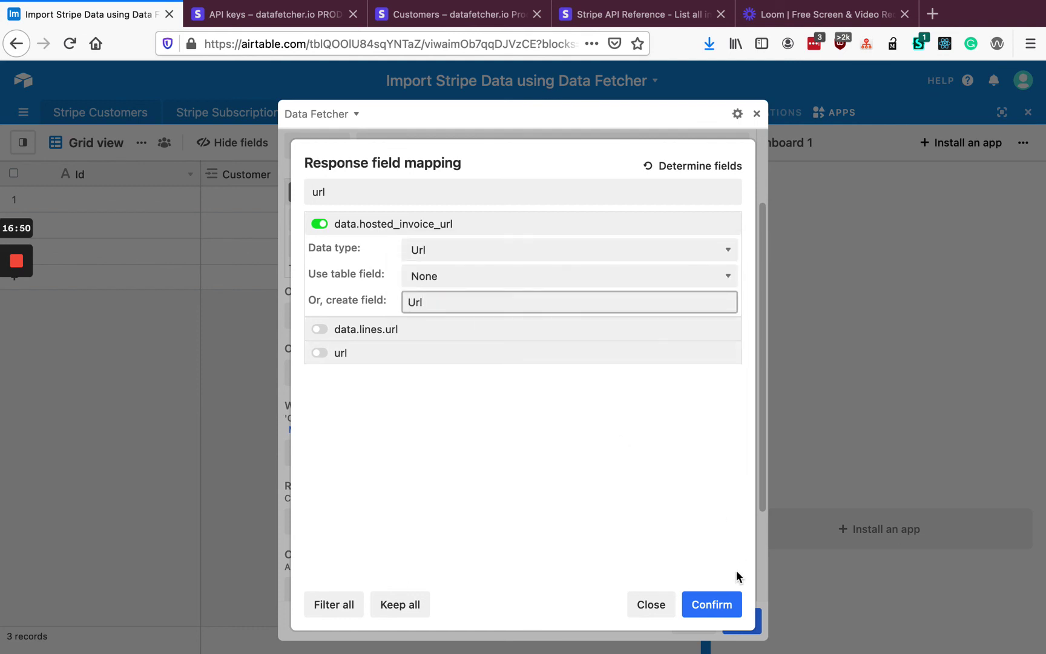
Confirm the response field mapping, run the invoices request into the Stripe Invoices table and save it
click(720, 605)
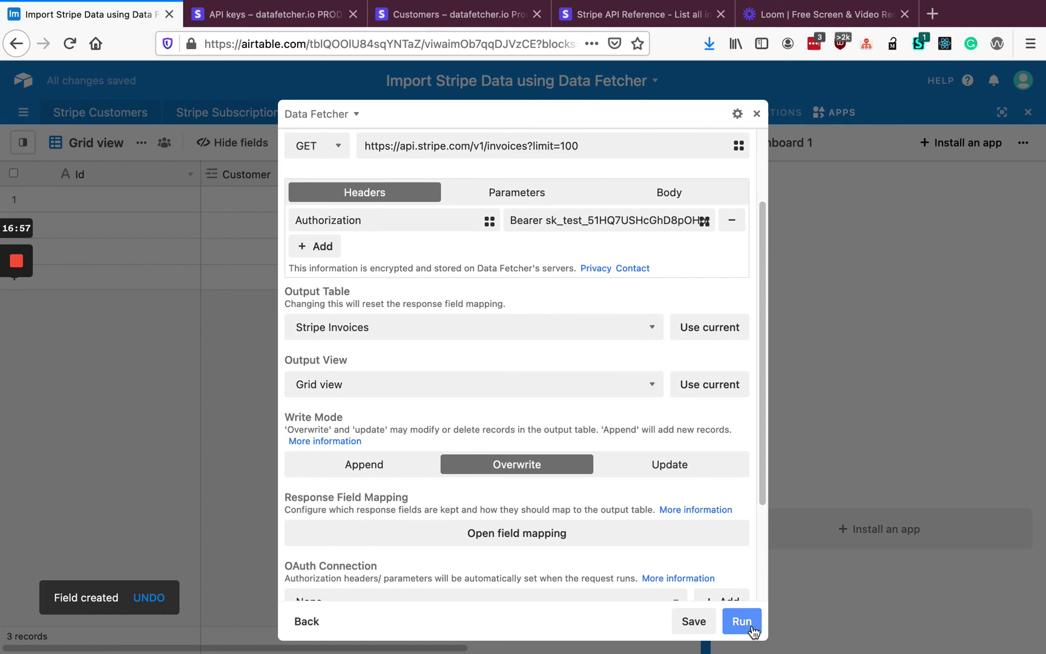
click(742, 622)
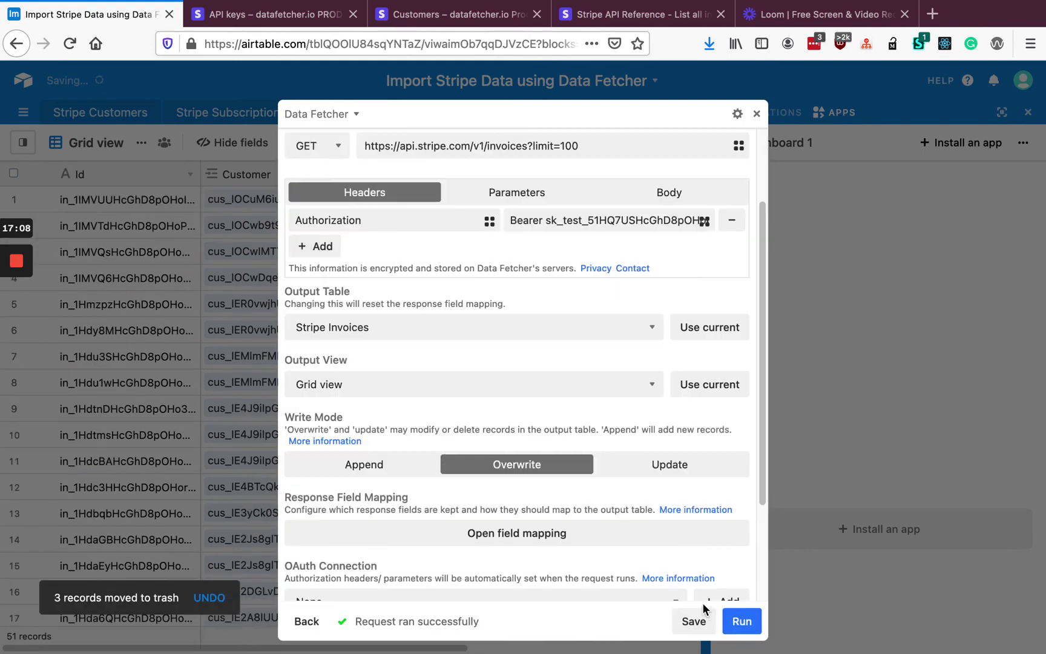
click(694, 621)
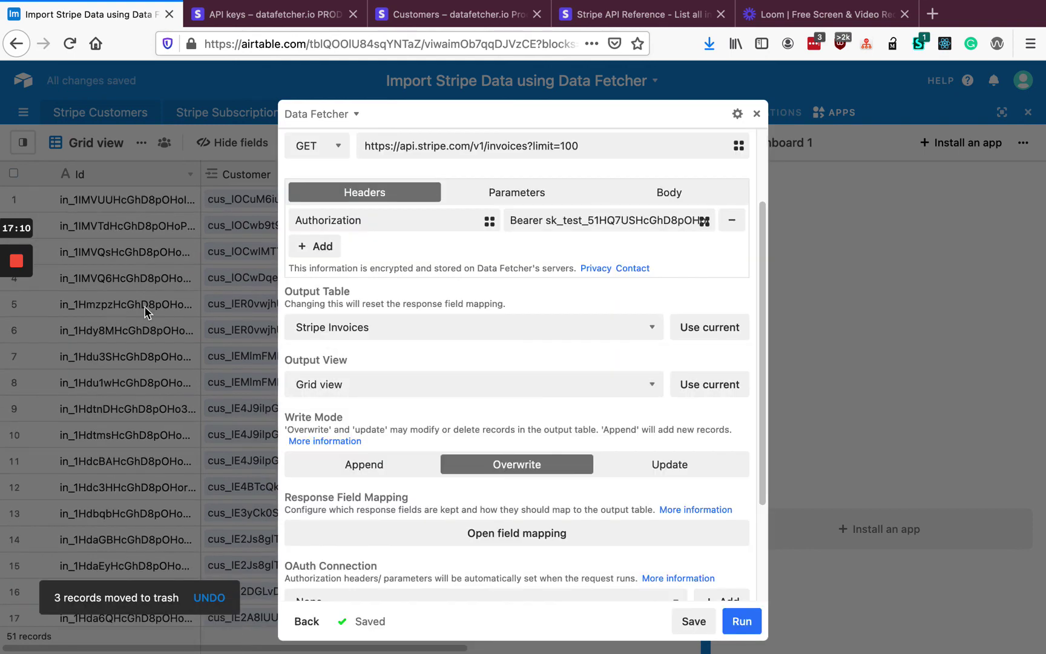
click(144, 306)
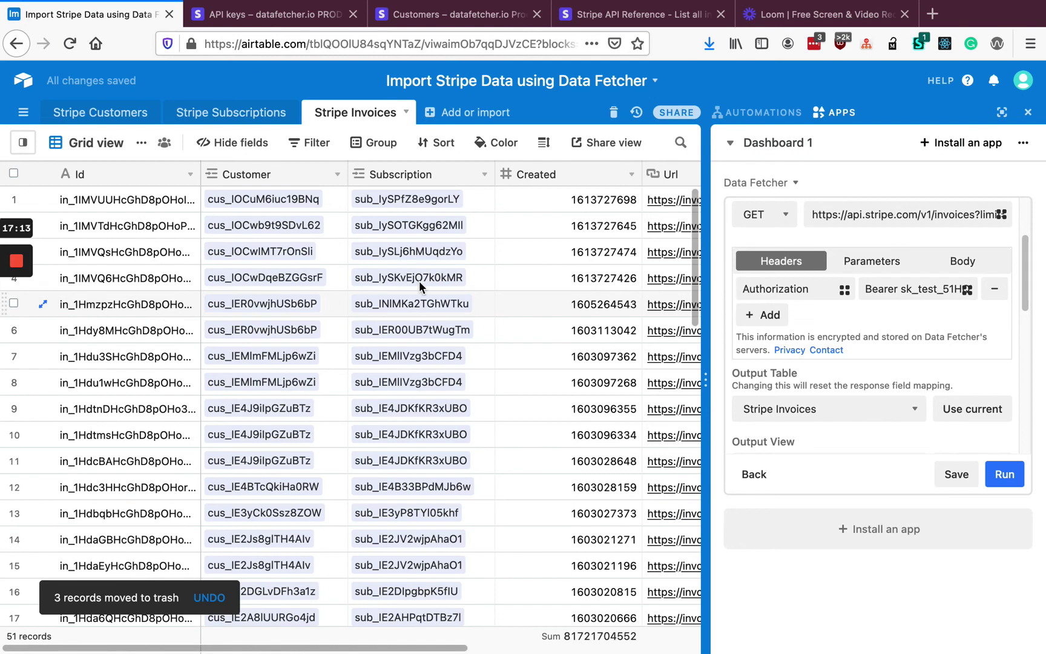
Review the imported columns in the Stripe Invoices table and check the hosted invoice page linked from the first record's Url
scroll(438, 284, right, 1)
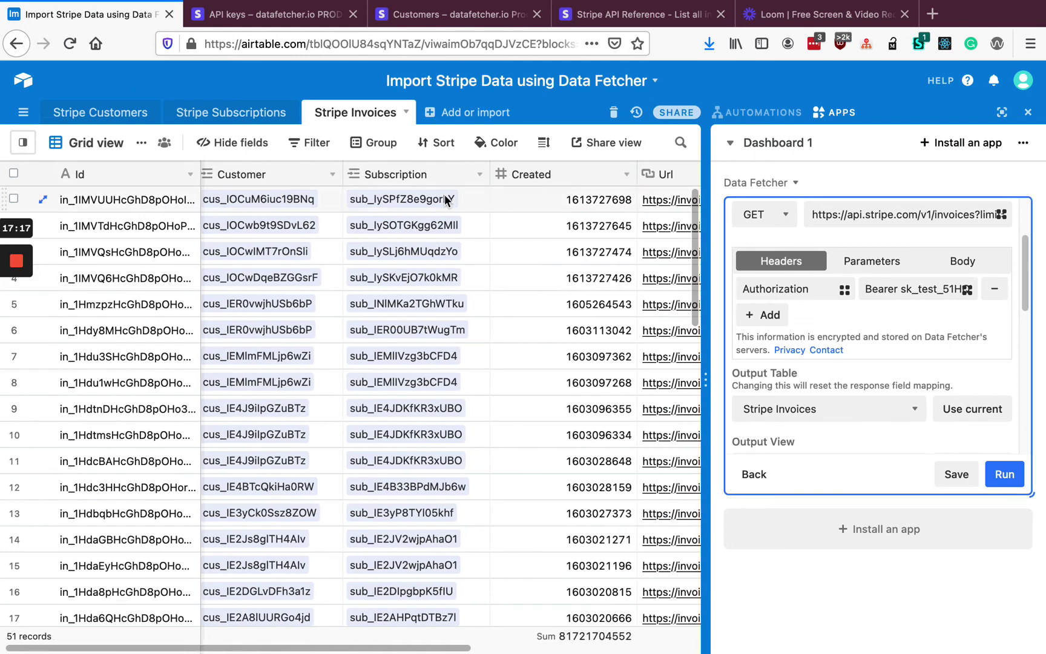
scroll(631, 227, right, 1)
scroll(643, 210, right, 6)
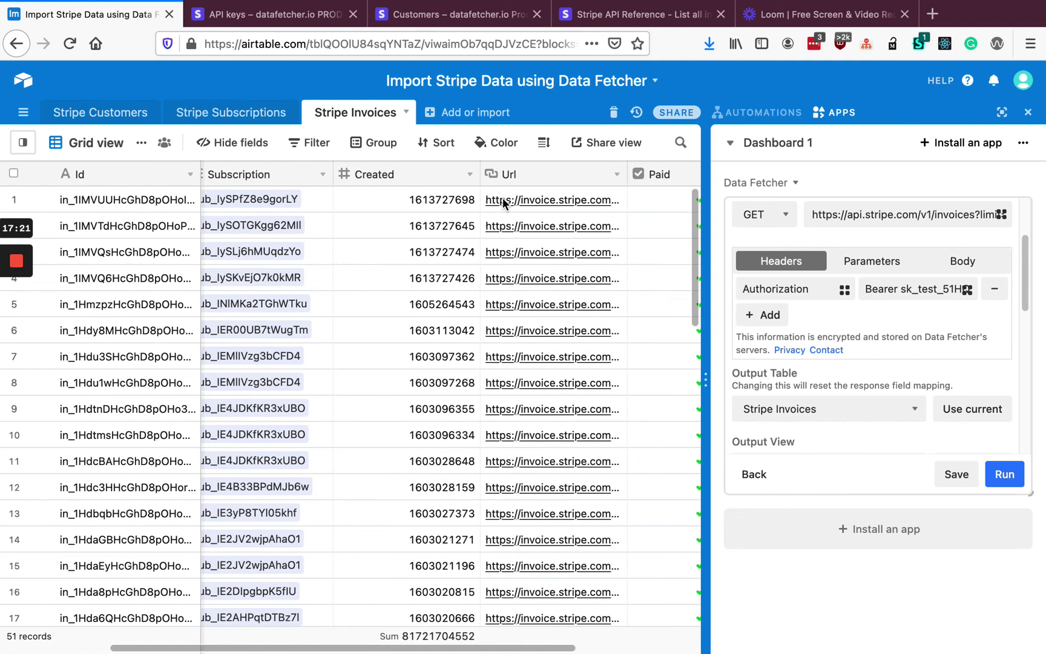
click(504, 199)
click(506, 200)
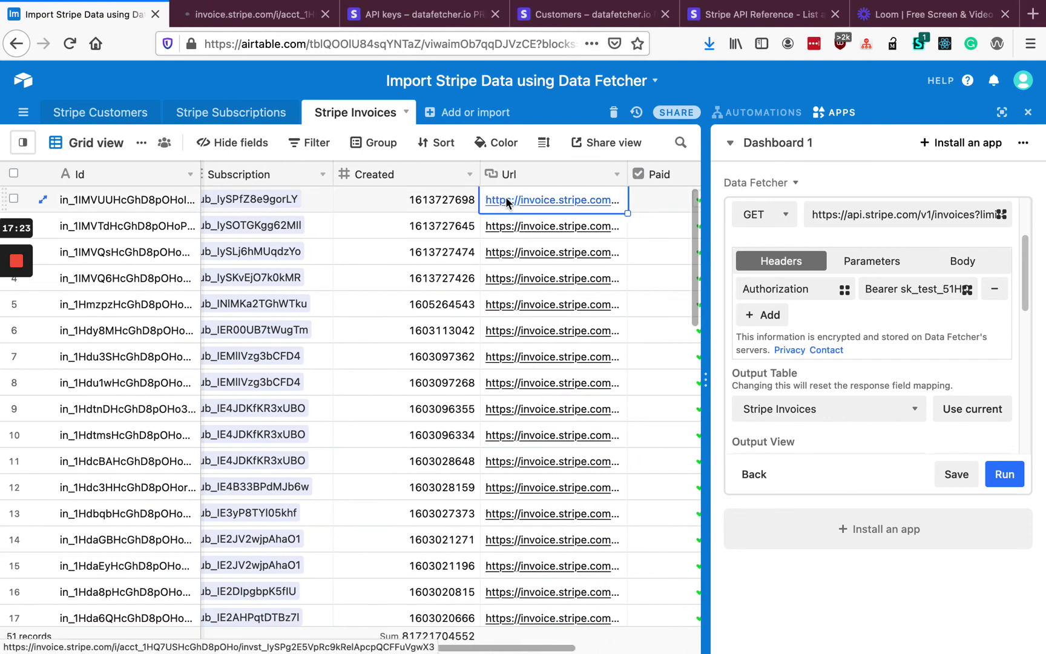
click(230, 15)
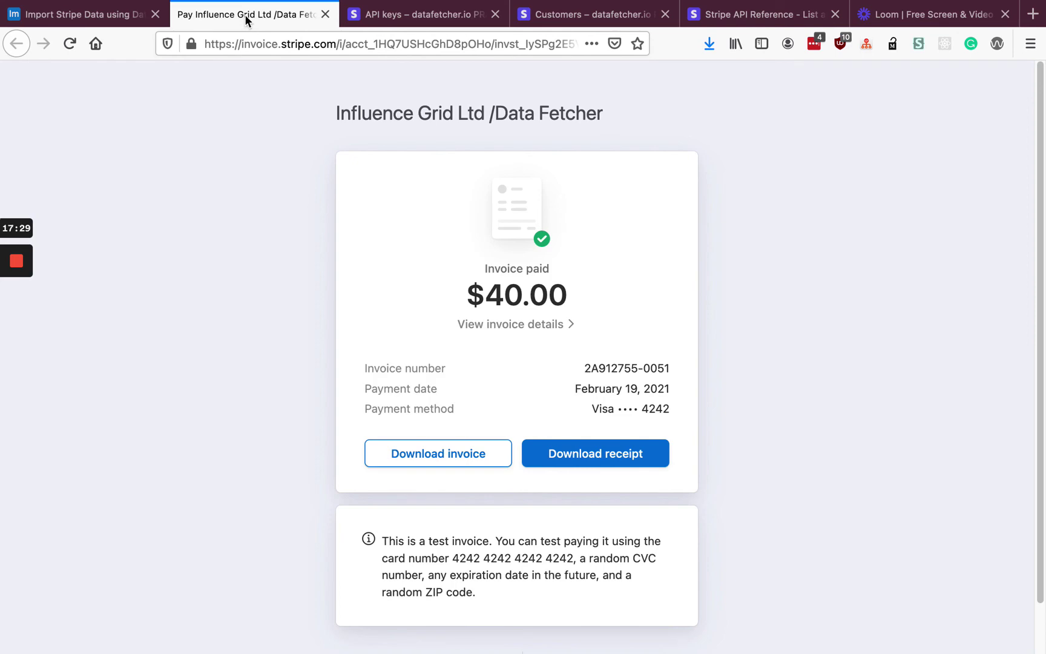
click(325, 14)
scroll(626, 267, right, 2)
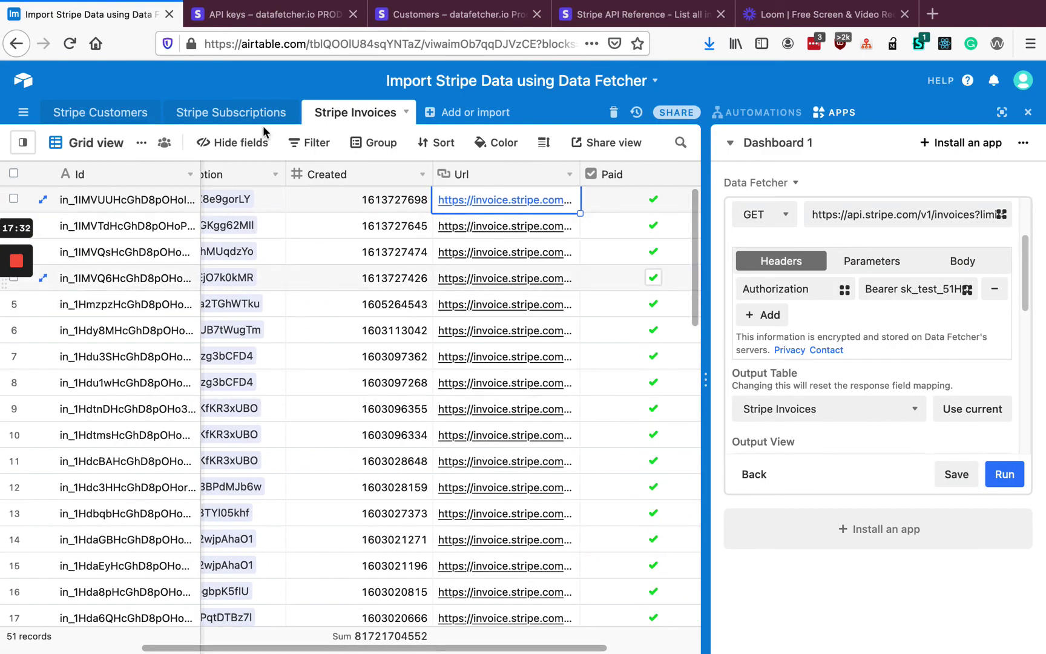
Copy the DATEADD formula from the Created (date) field of the Stripe Subscriptions table
click(243, 121)
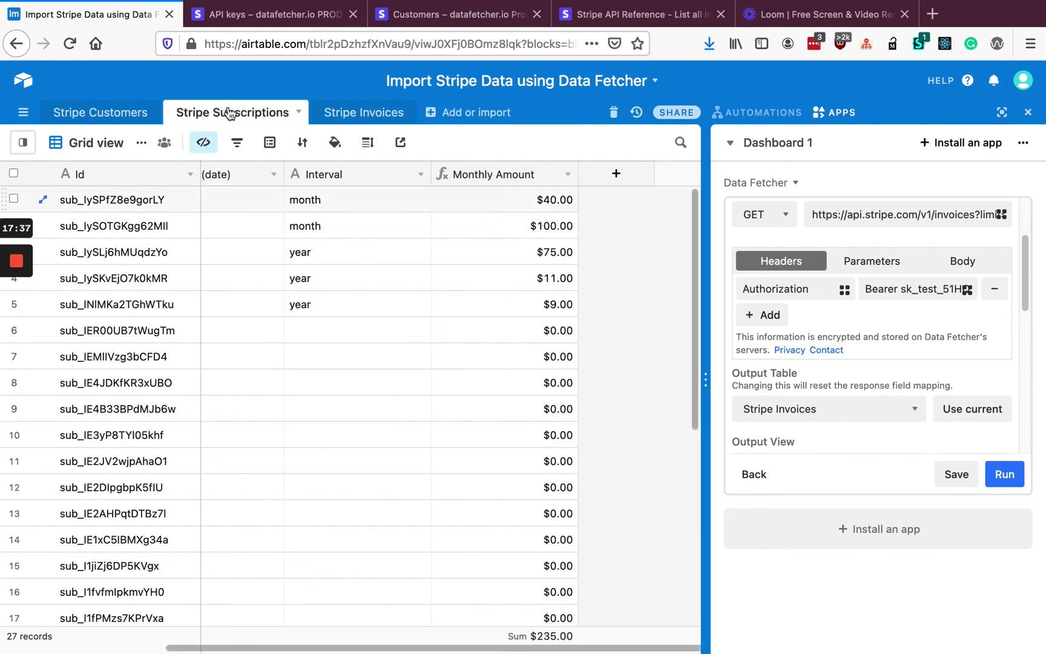
scroll(436, 227, left, 3)
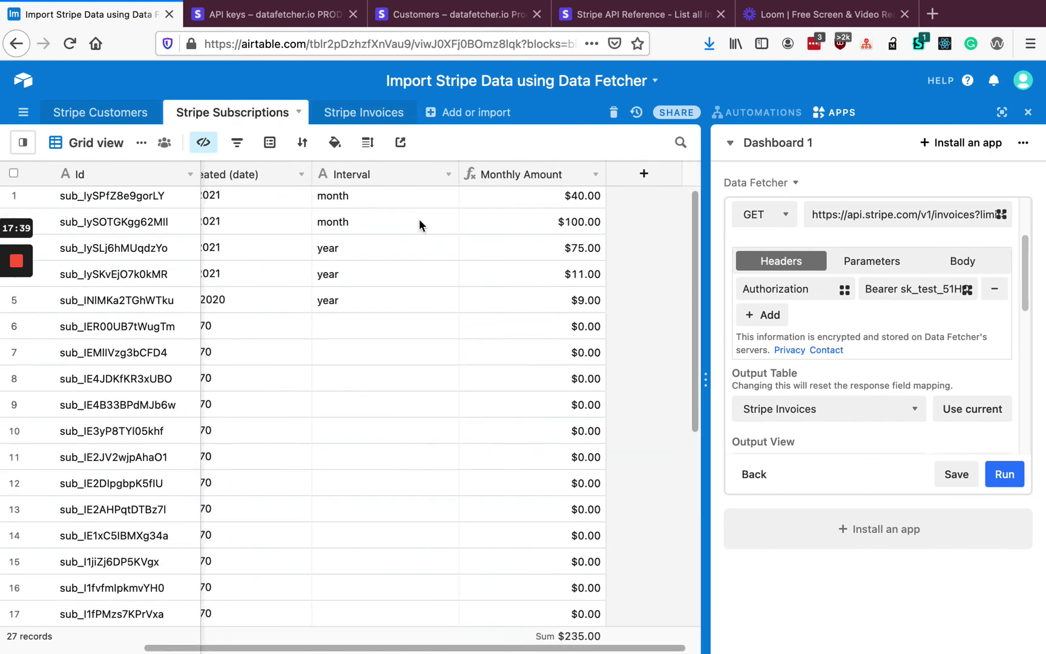
click(341, 175)
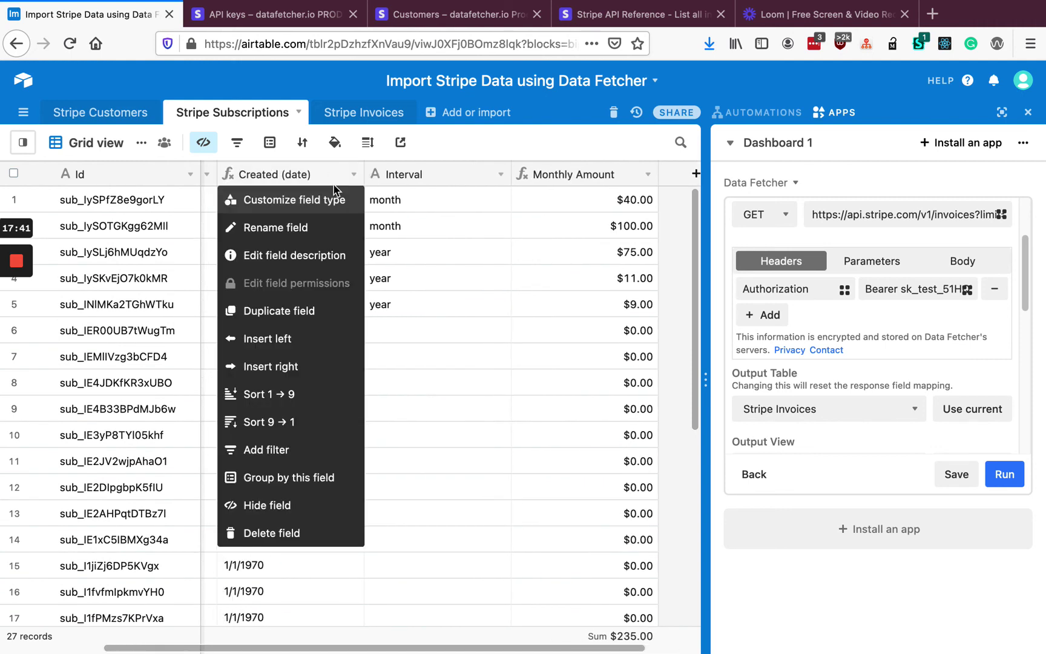
click(328, 201)
click(322, 353)
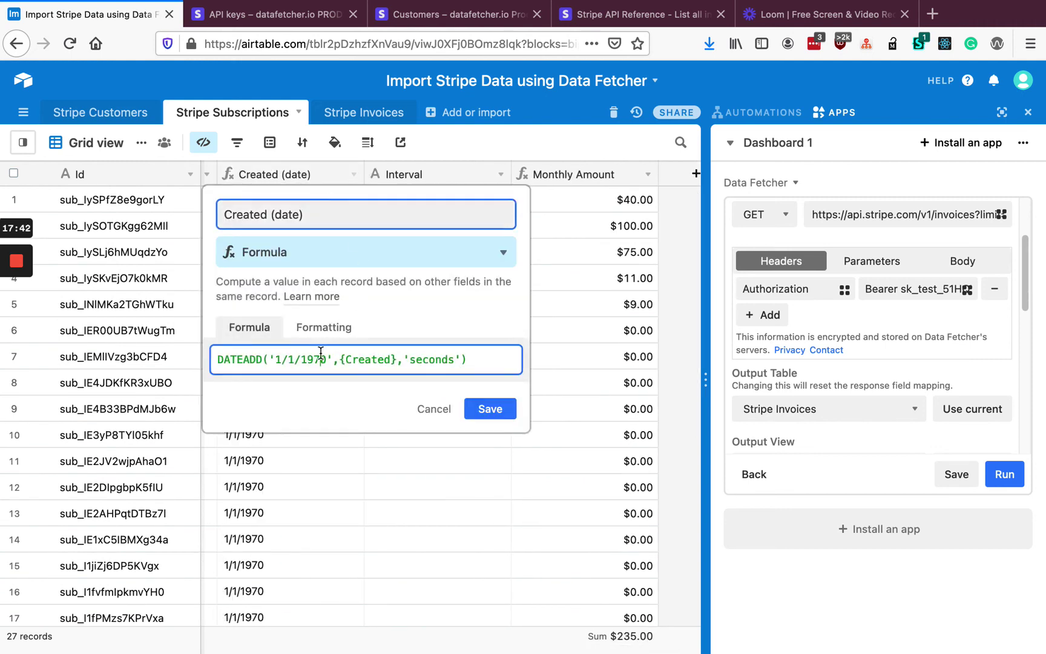
key(Return)
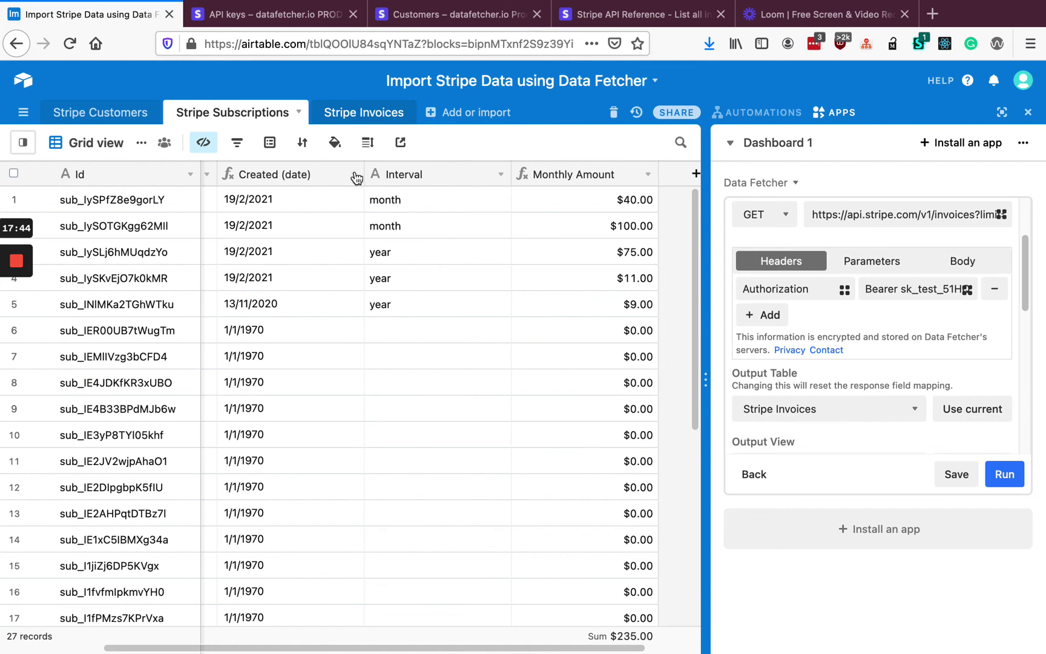
In Stripe Invoices, insert a formula field named Created (date) after Created, using DATEADD('1/1/1970',{Created},'seconds')
click(364, 112)
right_click(367, 182)
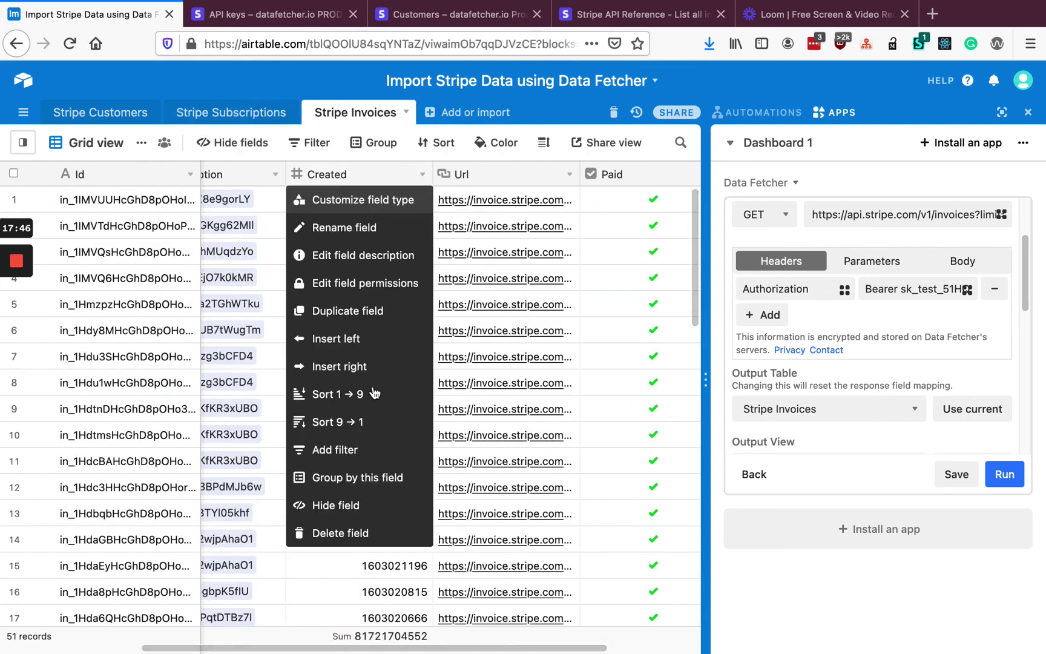
click(339, 366)
text(Created (date)
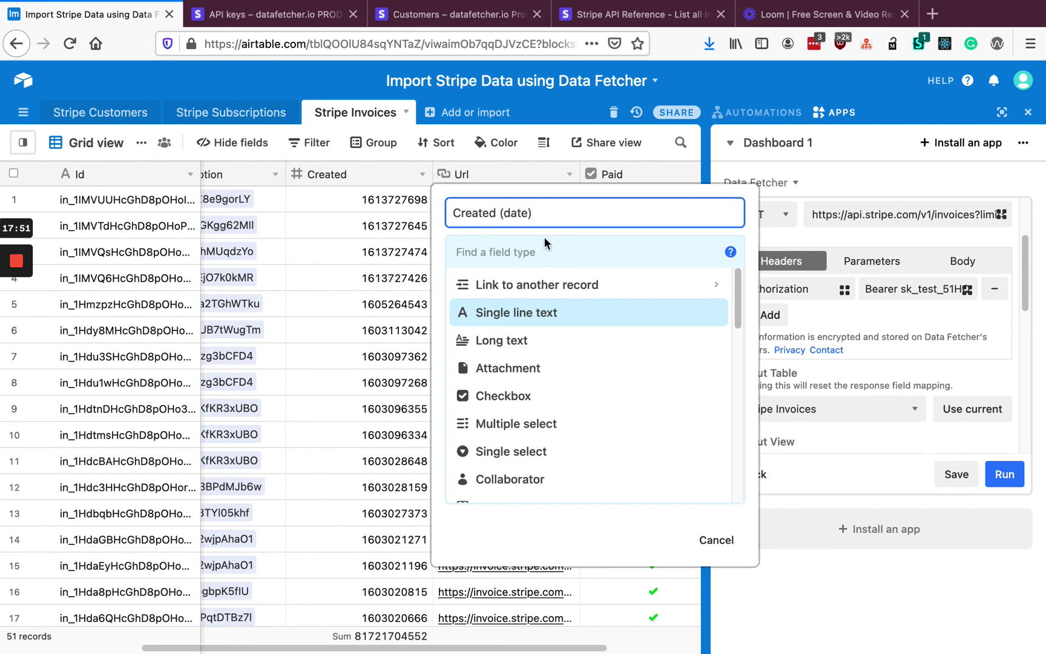
click(544, 242)
text(f)
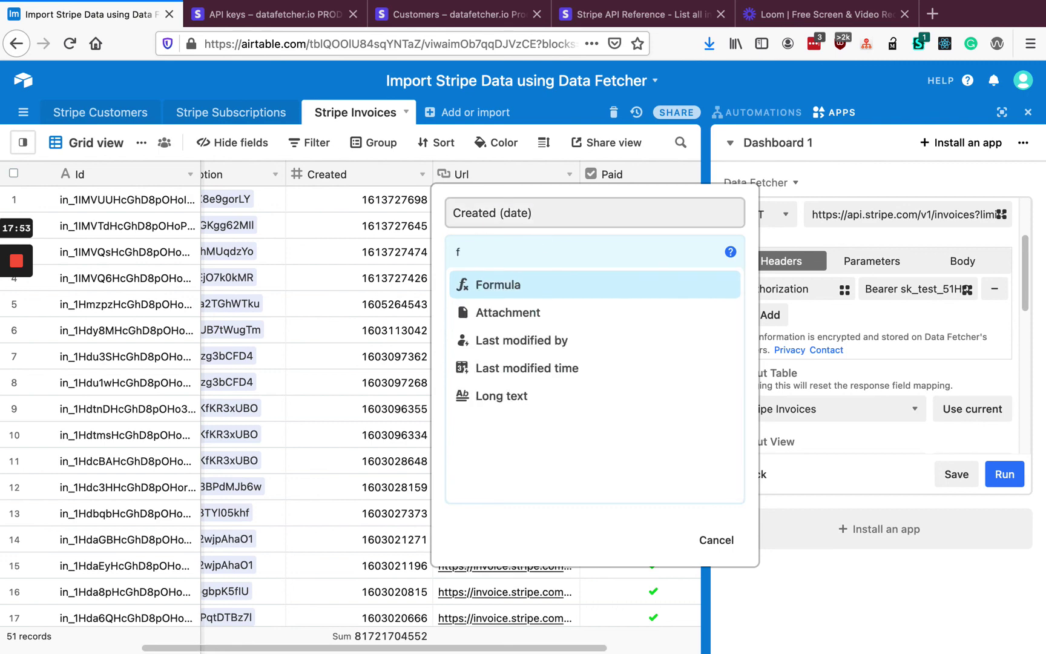
click(516, 291)
text(DATEADD('1/1/1970',{Created},'seconds'))
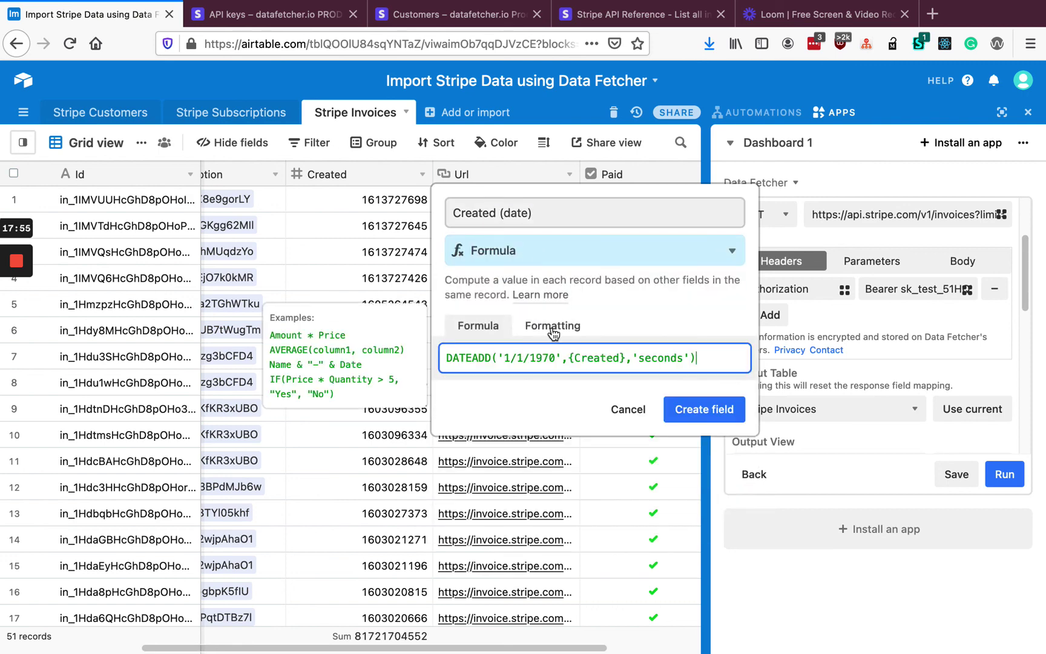
Turn off the time portion in the Created (date) formatting and create the field
click(552, 326)
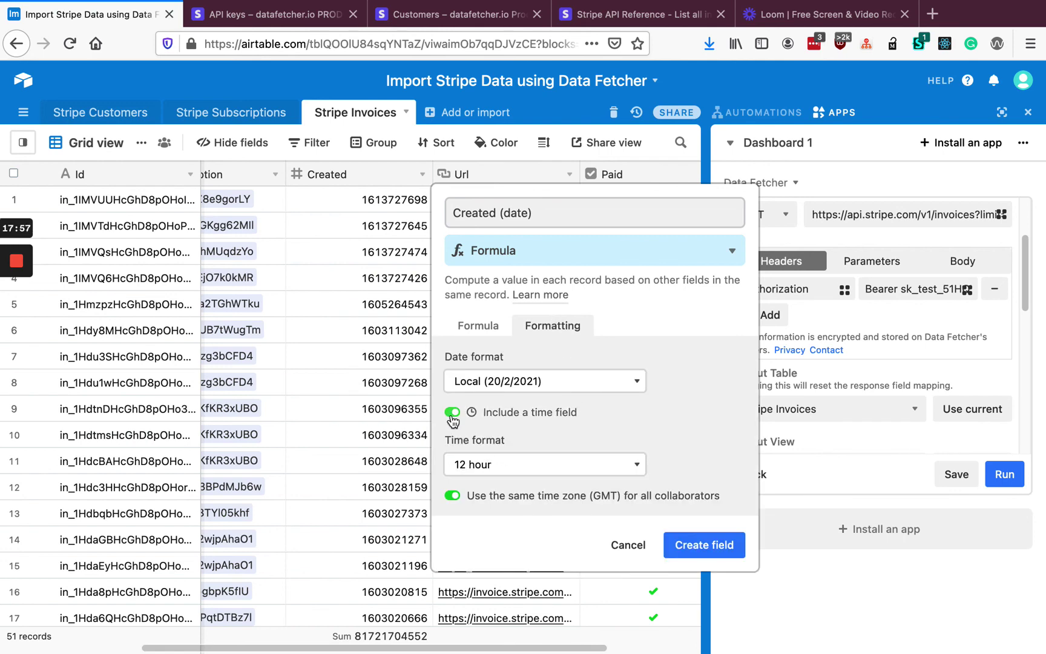
click(452, 414)
click(696, 491)
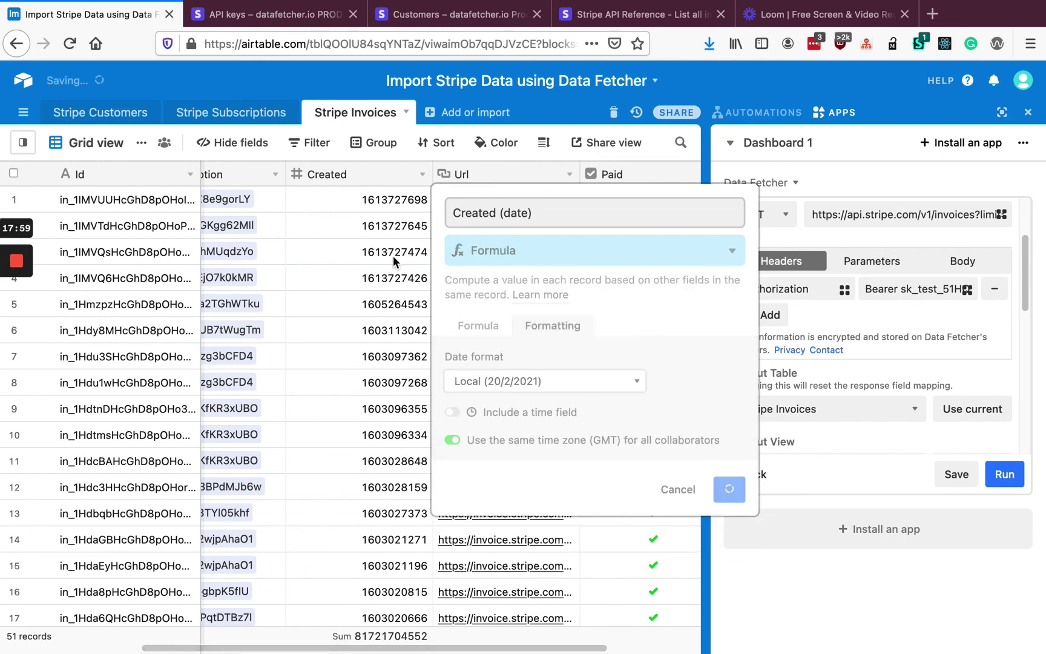
Hide the Created number field in the Stripe Invoices grid view and close the apps sidebar
click(215, 144)
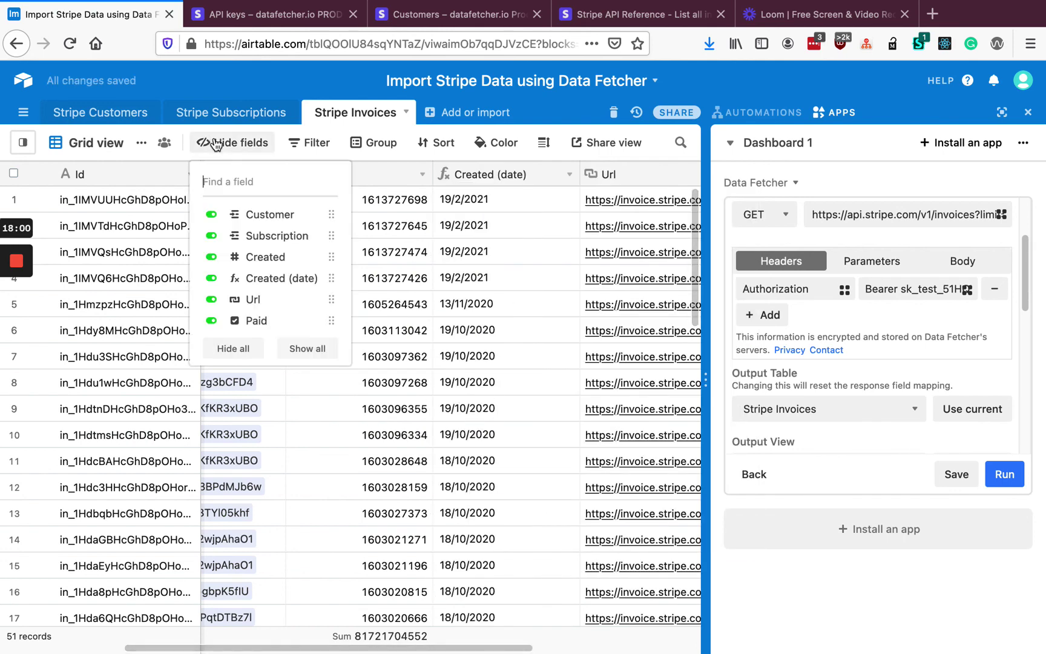
click(257, 258)
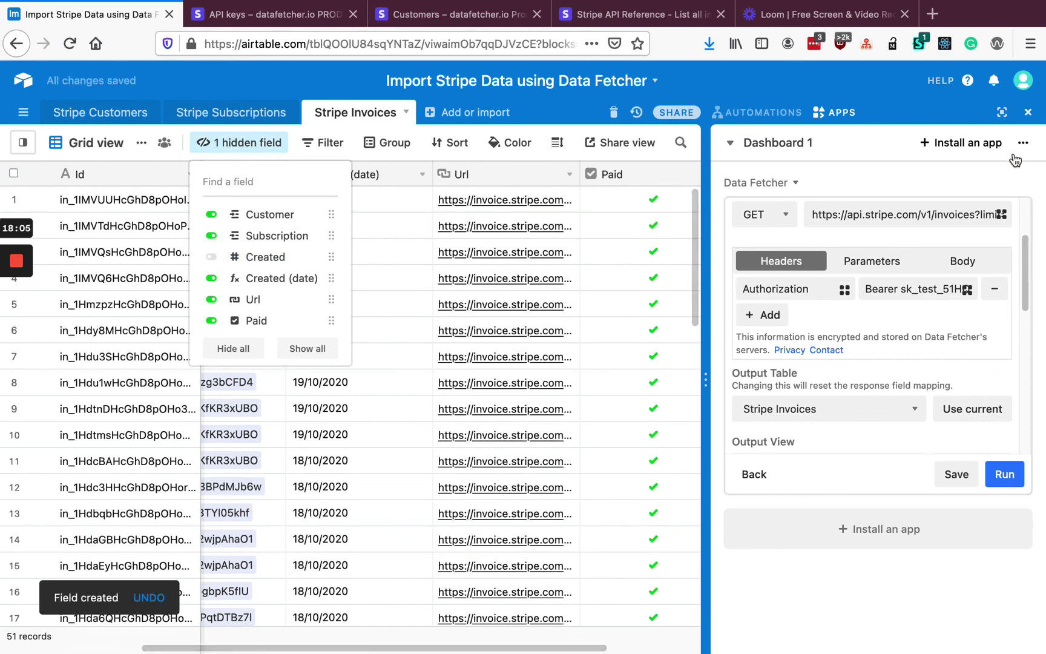
click(1030, 116)
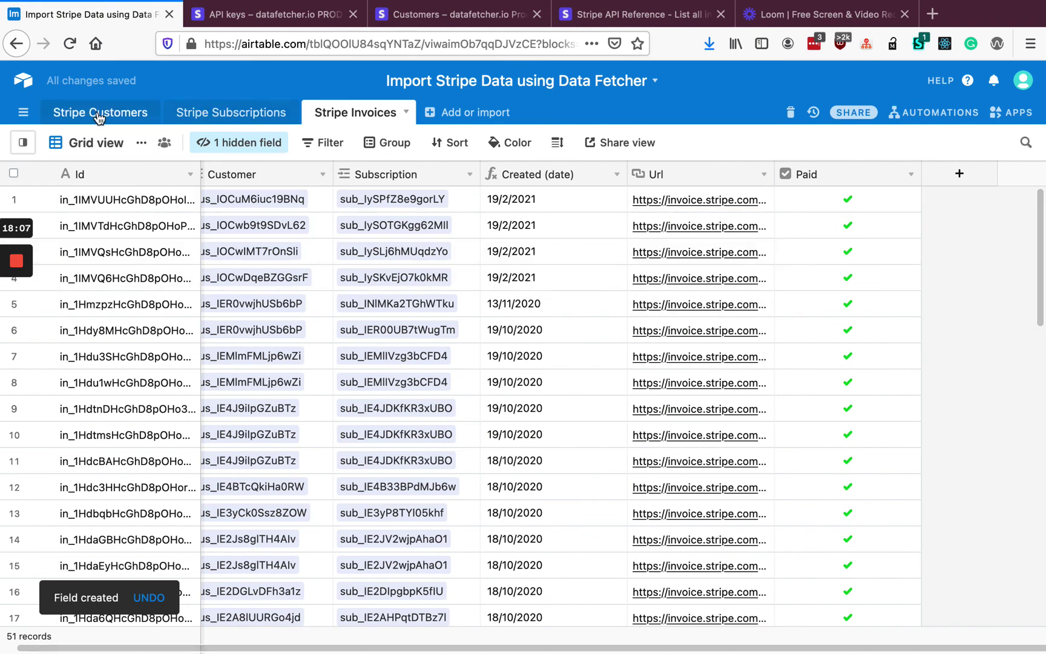